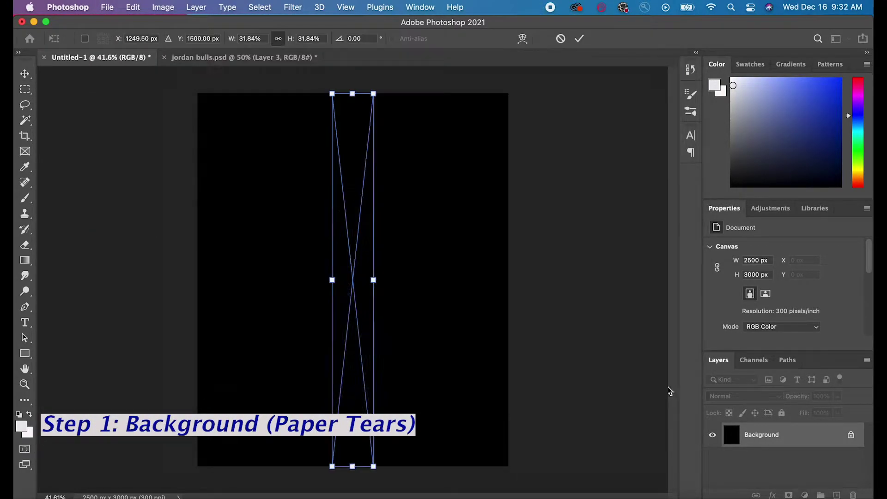
Try placing the Rips torn-paper strip along the canvas's right edge, slightly enlarged.
left_click_drag(353, 275, 497, 274)
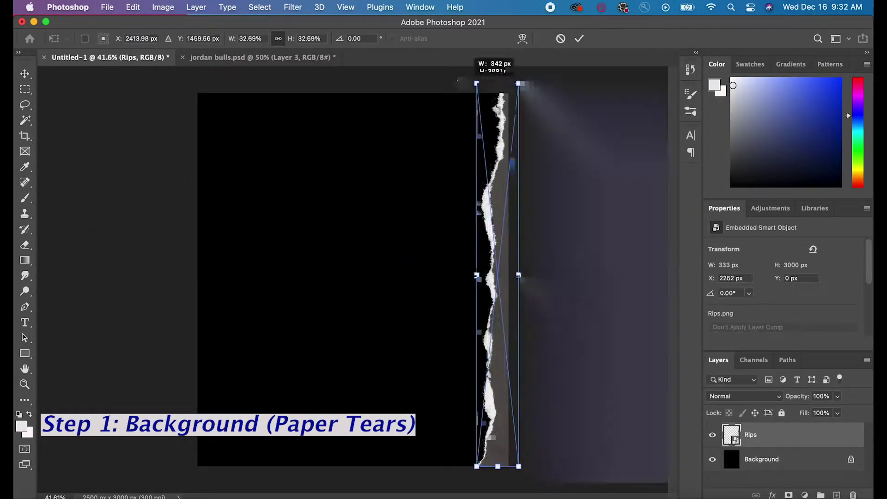
left_click_drag(476, 84, 475, 72)
left_click_drag(516, 193, 536, 206)
left_click_drag(577, 338, 574, 342)
key("Return")
scroll(577, 319, "down", 2)
left_click(578, 318)
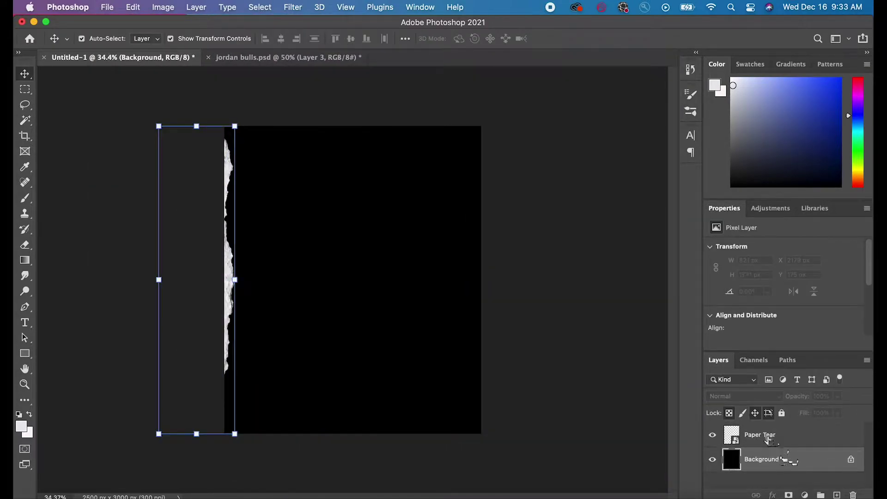
Duplicate the Paper Tear layer and transform the copy, rotated about -177.18°, onto the canvas's right edge.
left_click(776, 439)
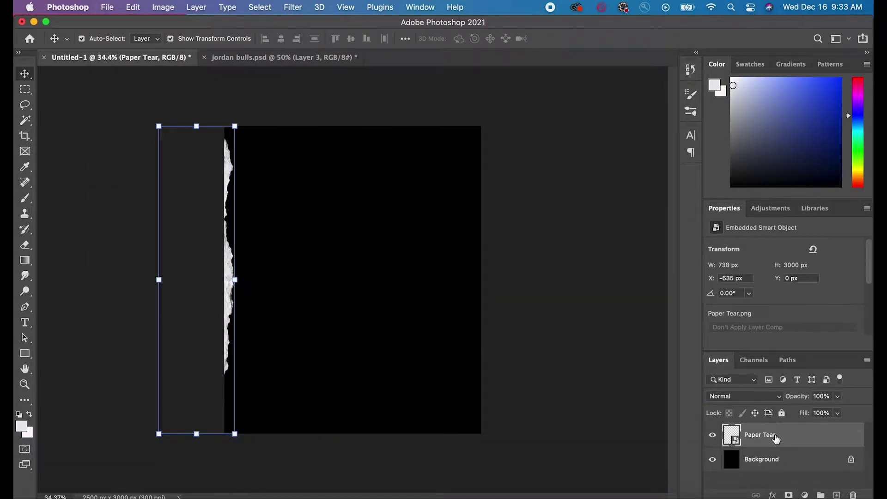
key("super+j")
key("super+t")
left_click_drag(263, 103, 480, 240)
left_click_drag(570, 411, 548, 420)
left_click_drag(528, 363, 570, 391)
left_click(579, 38)
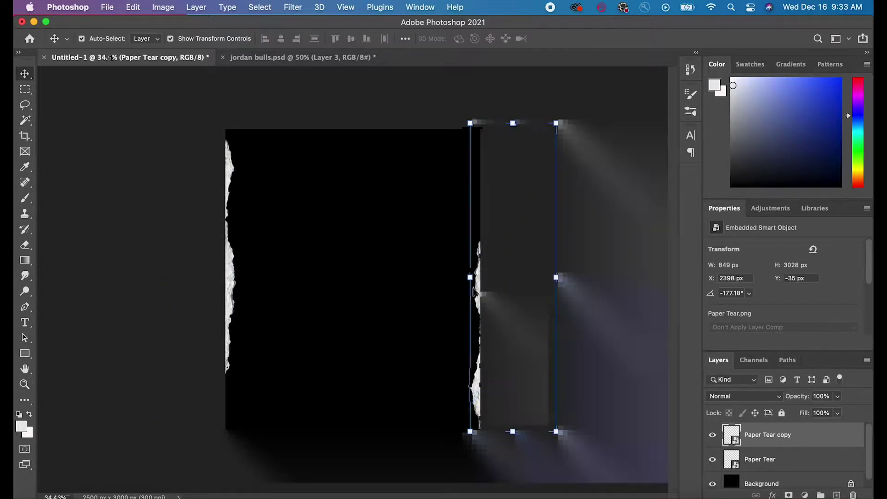
Move the Paper Tear copy higher and slightly inward along the canvas's right edge.
scroll(400, 307, "down", 3)
left_click(407, 303)
scroll(415, 305, "up", 4)
left_click(776, 469)
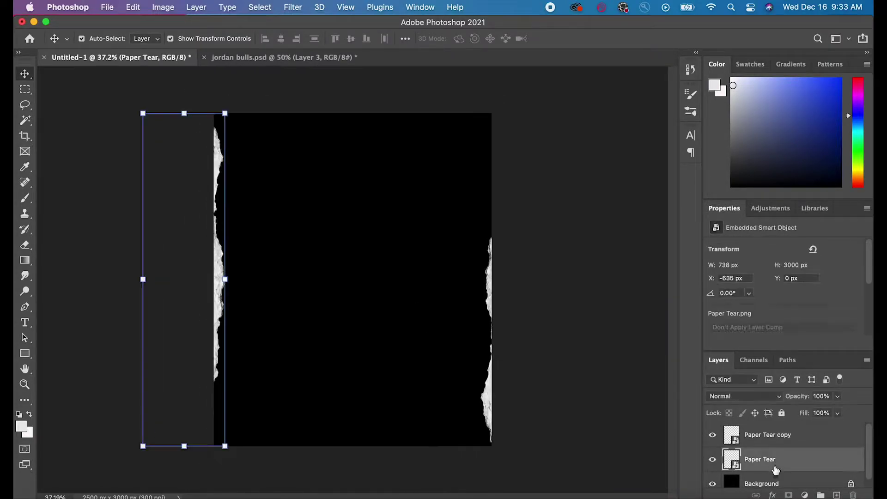
left_click(767, 435)
key("super+t")
left_click_drag(549, 153, 543, 150)
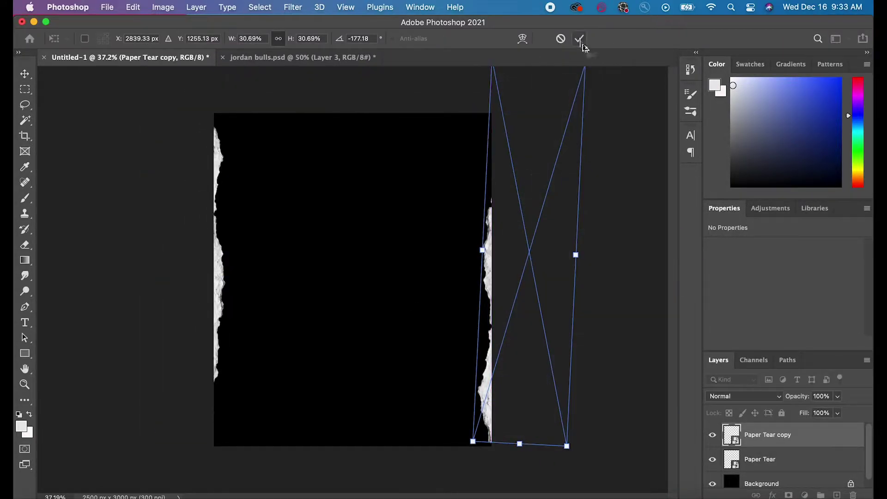
left_click(580, 39)
left_click(613, 198)
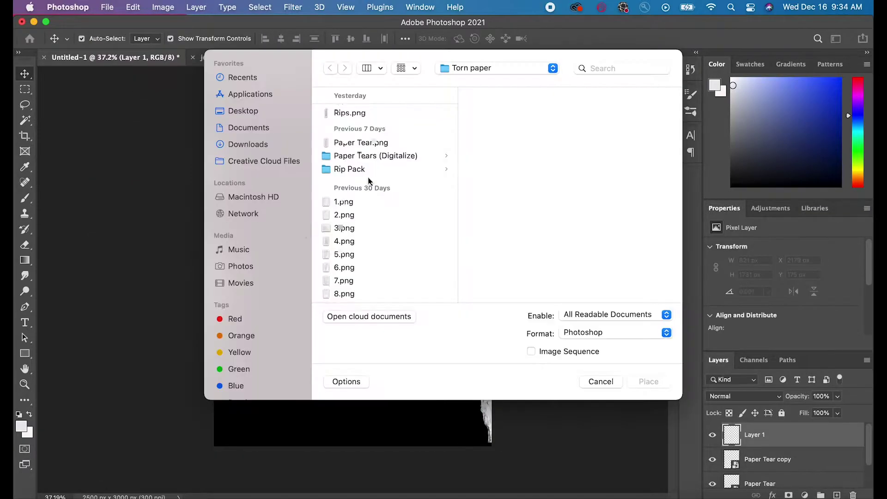
Place the Paper Tear 5 image across the upper half of the canvas, enlarged to about 3281 px wide.
key("Return")
left_click_drag(491, 217, 538, 198)
left_click_drag(339, 267, 335, 216)
key("Return")
scroll(464, 237, "down", 1)
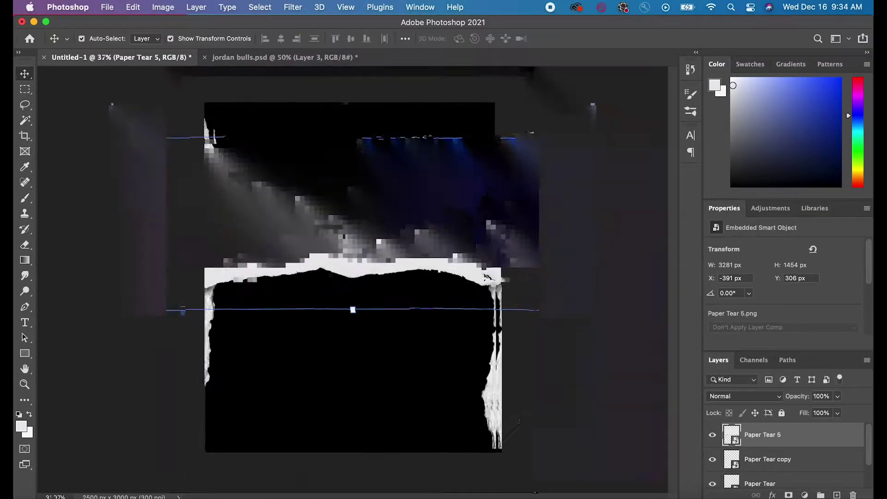
left_click(580, 198)
Place the Coach Cal Full Body photo from the Desktop and enlarge it to about the canvas's full height.
left_click(107, 7)
left_click(226, 226)
left_click(368, 153)
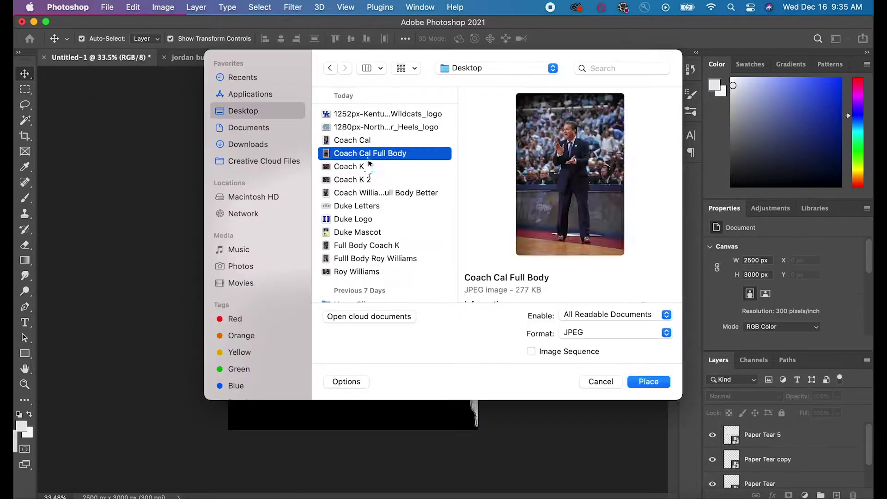
left_click(648, 381)
scroll(352, 280, "up", 1)
left_click_drag(390, 228, 472, 107)
key("Return")
key("Return")
Mask out the full-body photo's background and scale the cut-out coach to 102.42%, centred on the canvas.
key("w")
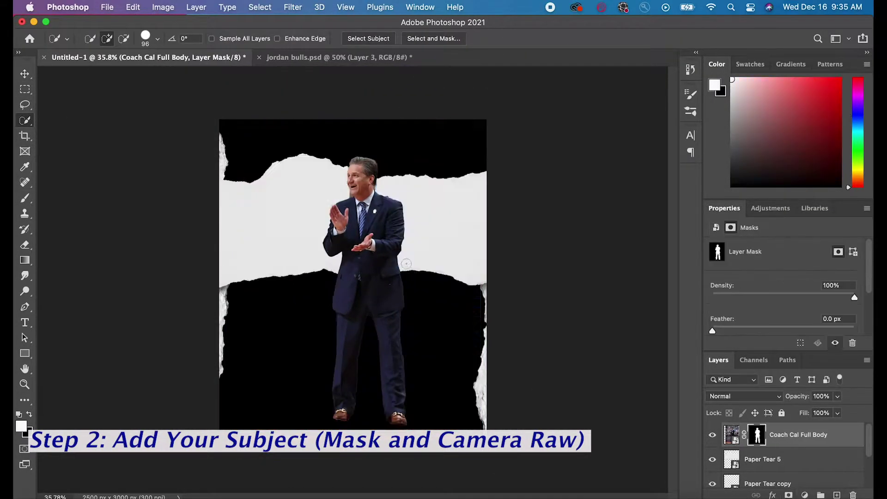
scroll(368, 217, "up", 3)
left_click_drag(355, 203, 373, 193)
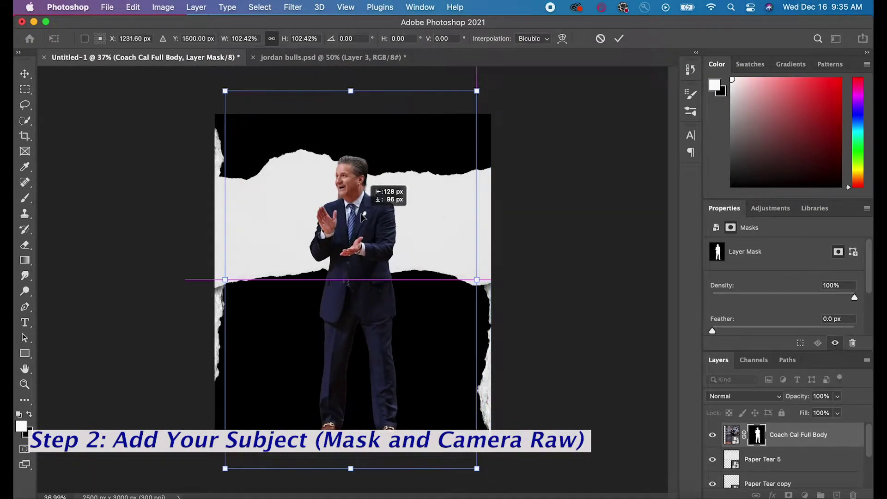
Apply a Camera Raw filter to Coach Cal Full Body: Texture +100, Clarity +29, Contrast +24, Highlights +59, Shadows +10, Whites -7, Blacks +42.
left_click(797, 444)
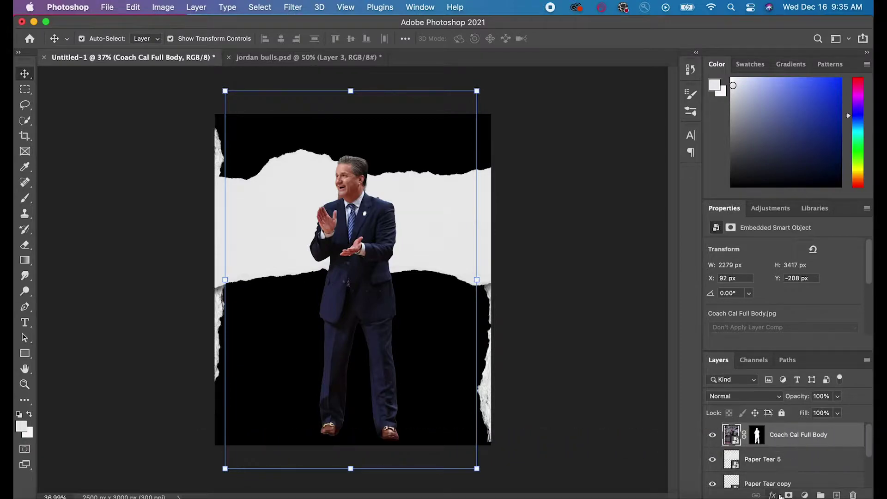
left_click(293, 7)
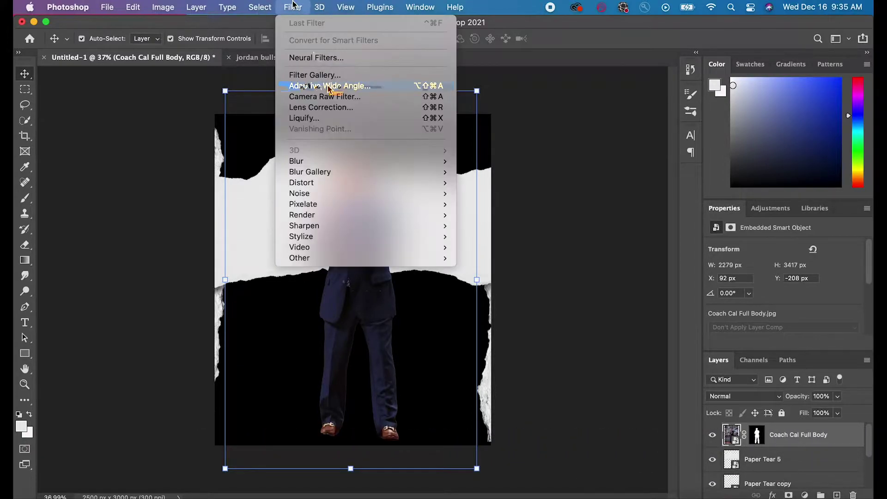
left_click(323, 88)
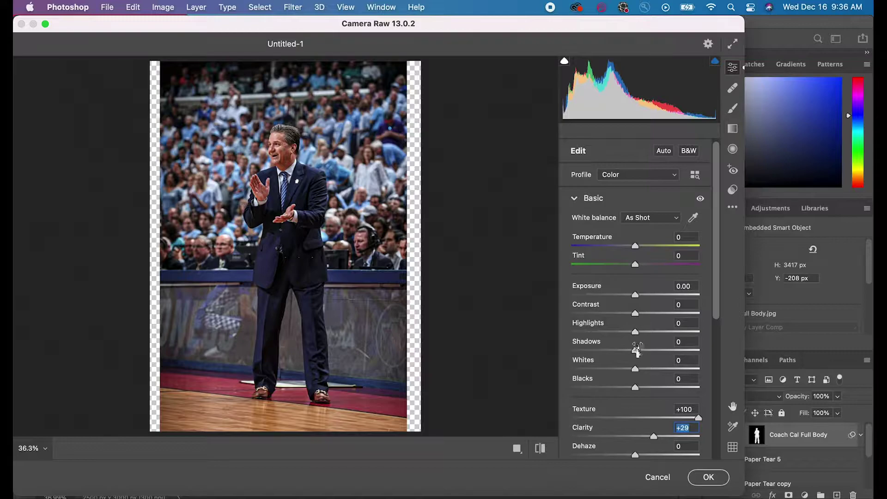
left_click_drag(637, 350, 667, 329)
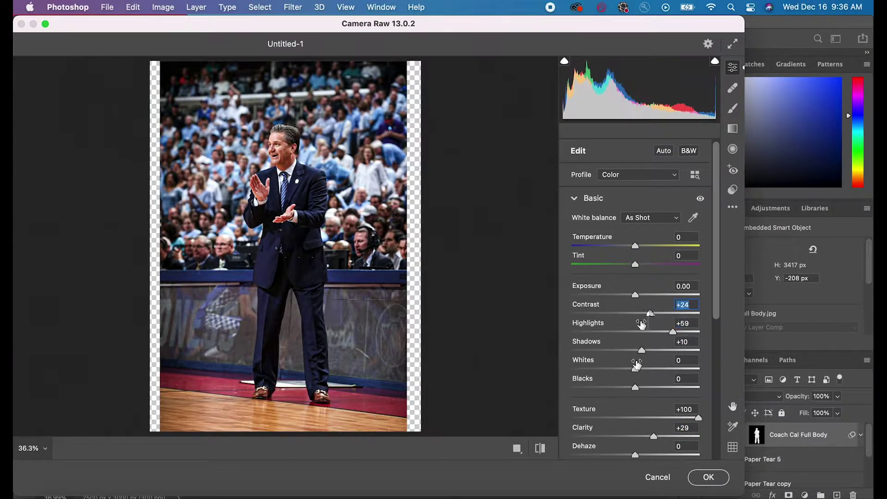
scroll(637, 364, "down", 1)
left_click_drag(635, 372, 624, 355)
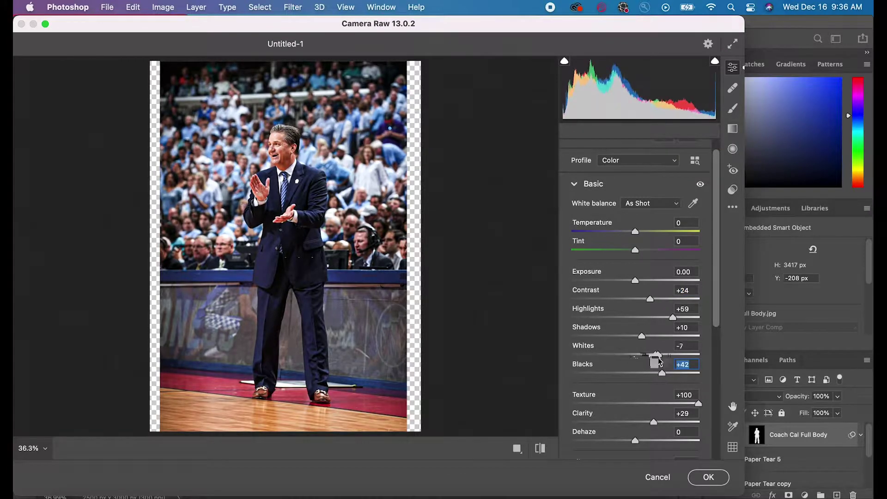
left_click(709, 478)
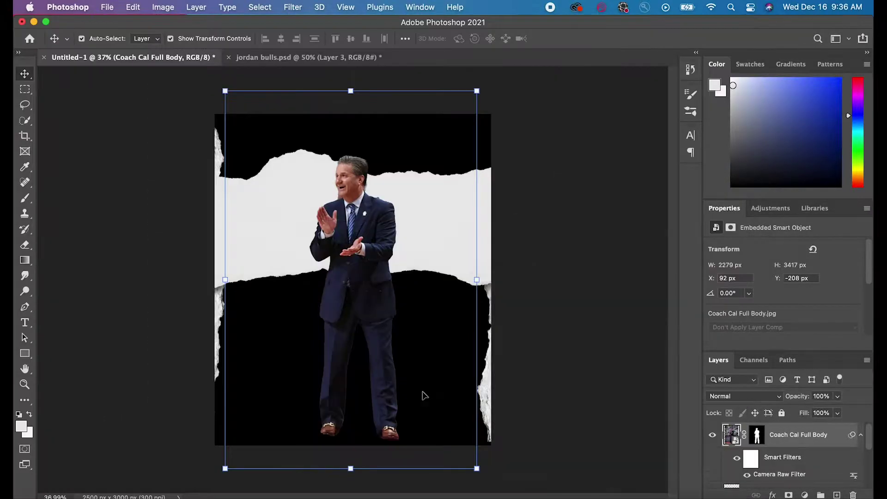
Paint black on the Coach Cal Full Body mask with a 27 px brush to remove leftover background above the shoulder.
scroll(423, 388, "up", 5)
scroll(425, 388, "up", 3)
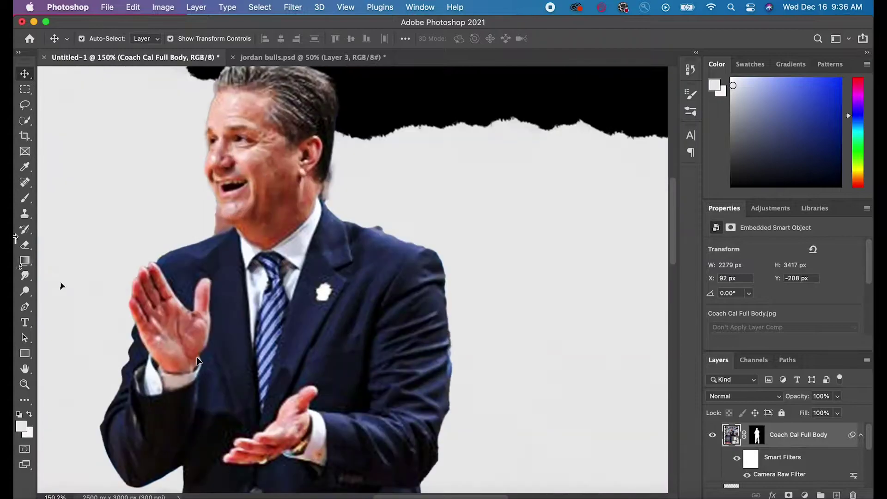
left_click(25, 198)
left_click(757, 434)
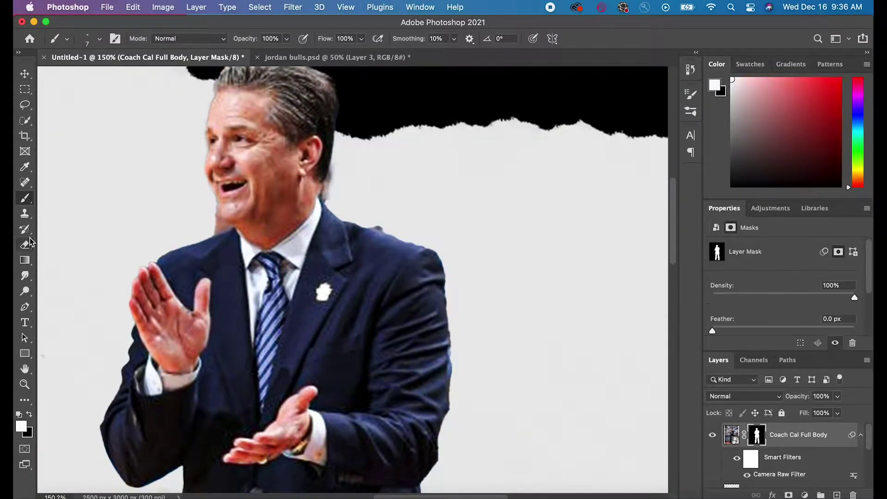
left_click(99, 39)
left_click(89, 75)
left_click_drag(374, 214, 376, 227)
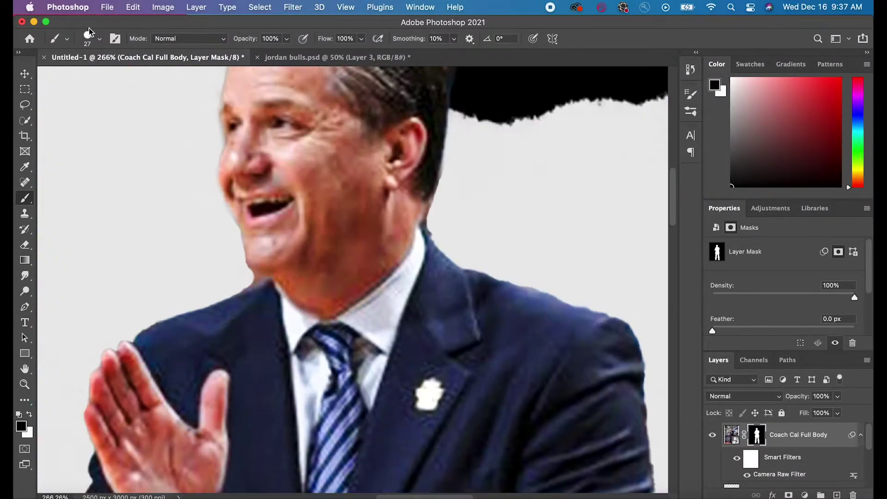
Reduce the brush size to 9 px and clean the mask edge between the coach's chin and collar.
left_click(89, 31)
left_click_drag(88, 77, 84, 77)
key("Return")
left_click_drag(247, 285, 260, 275)
scroll(239, 287, "down", 10)
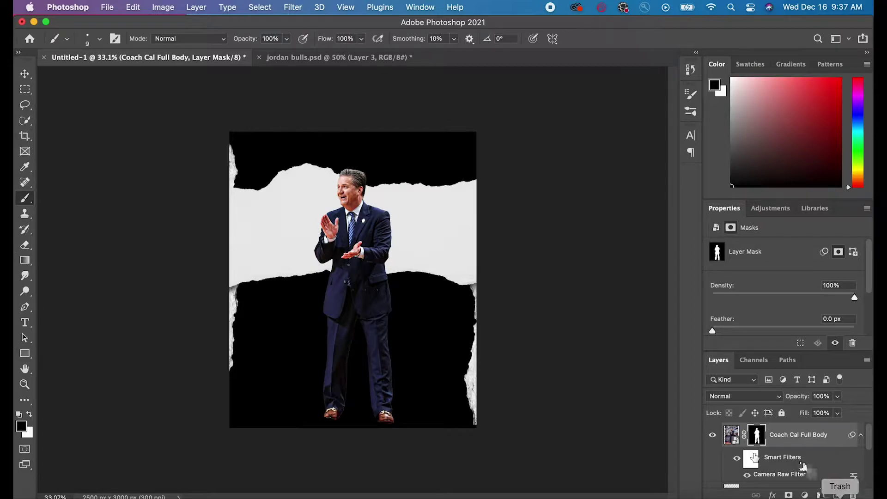
Draw a white-filled rectangle about 661 by 597 px beside the coach's legs, below the torn paper.
left_click(836, 495)
left_click(24, 353)
left_click_drag(395, 289, 461, 348)
left_click(145, 38)
left_click(70, 102)
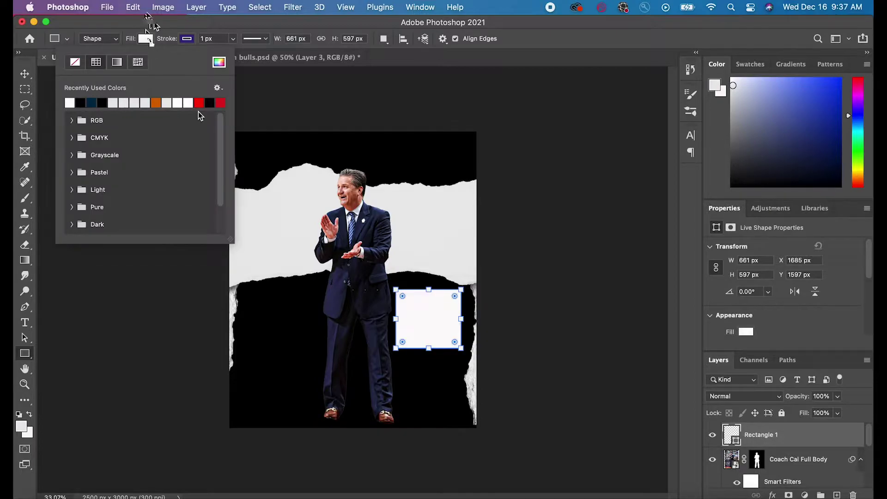
key("Return")
Place the Coach Cal portrait on a new layer above the rectangle and position it over the rectangle.
left_click(781, 460)
left_click(785, 435)
left_click(836, 495)
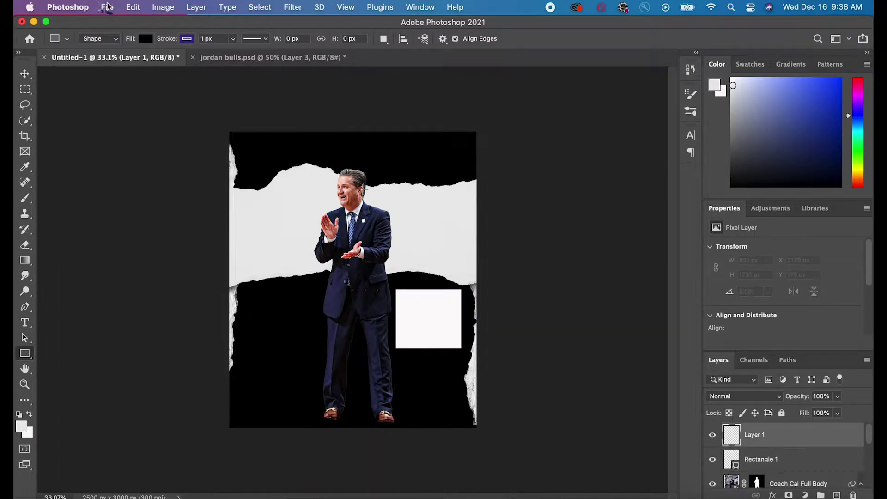
left_click(107, 6)
left_click(172, 224)
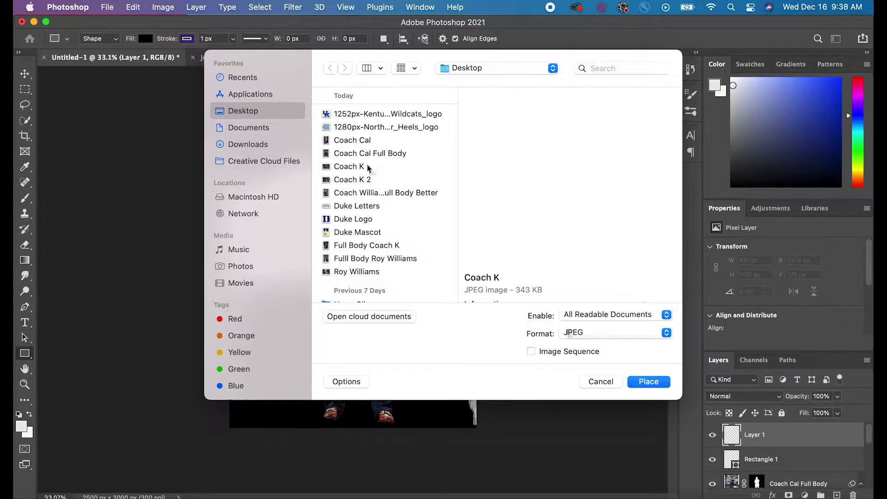
left_click(352, 140)
left_click(649, 382)
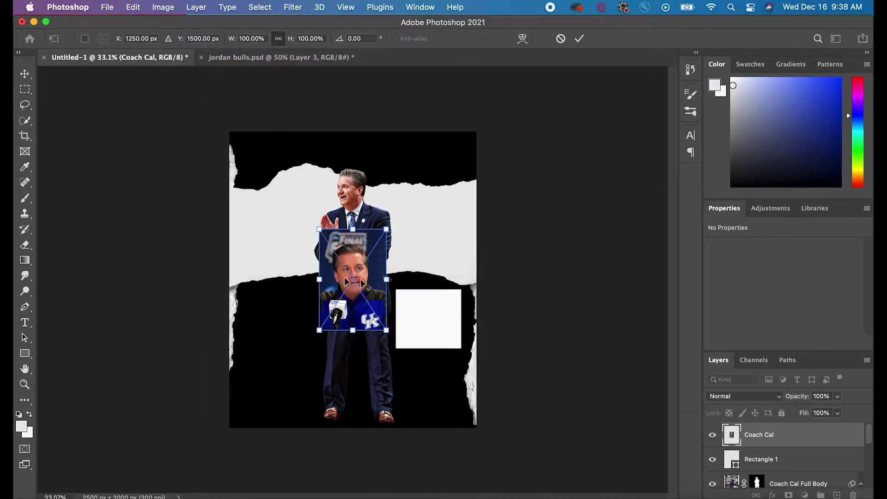
left_click_drag(351, 282, 429, 309)
key("Return")
key("u")
Clip the Coach Cal portrait to the rectangle, scale it to 97.78% and centre the face in the frame.
right_click(781, 440)
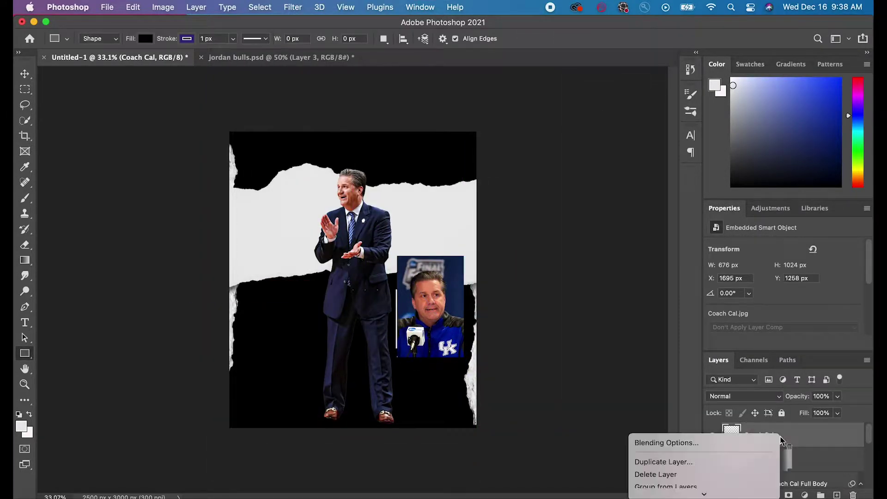
left_click(674, 383)
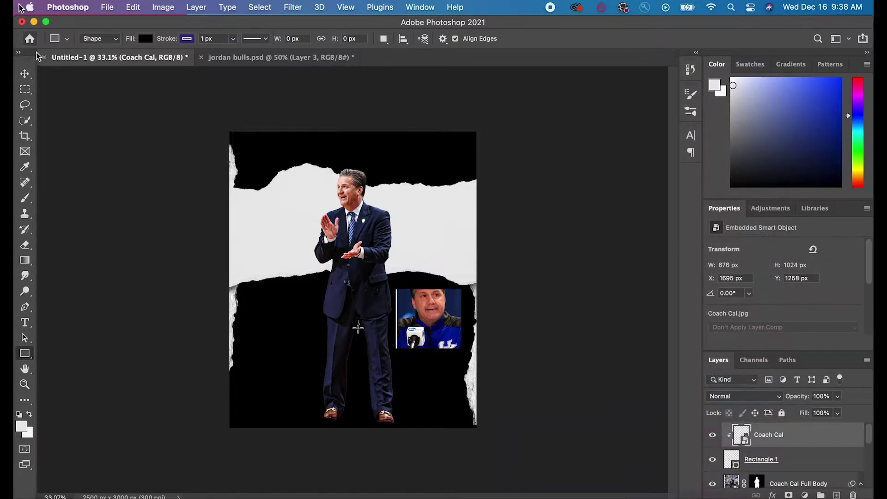
key("v")
left_click_drag(462, 268, 453, 278)
mouse_move(433, 327)
left_mouse_down()
mouse_move(435, 316)
mouse_move(461, 312)
mouse_move(432, 319)
left_mouse_up()
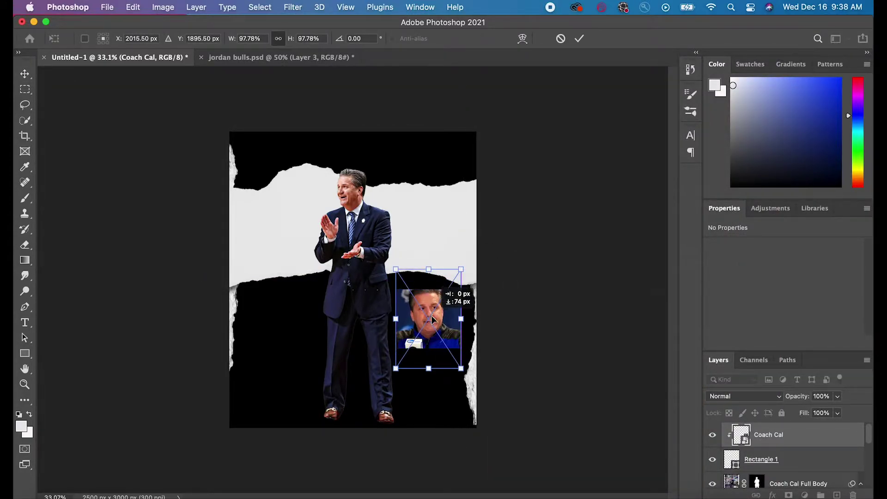
left_click(579, 39)
Add a Black & White adjustment clipped to the framed portrait, and enlarge the portrait to 106.35%.
left_click(811, 494)
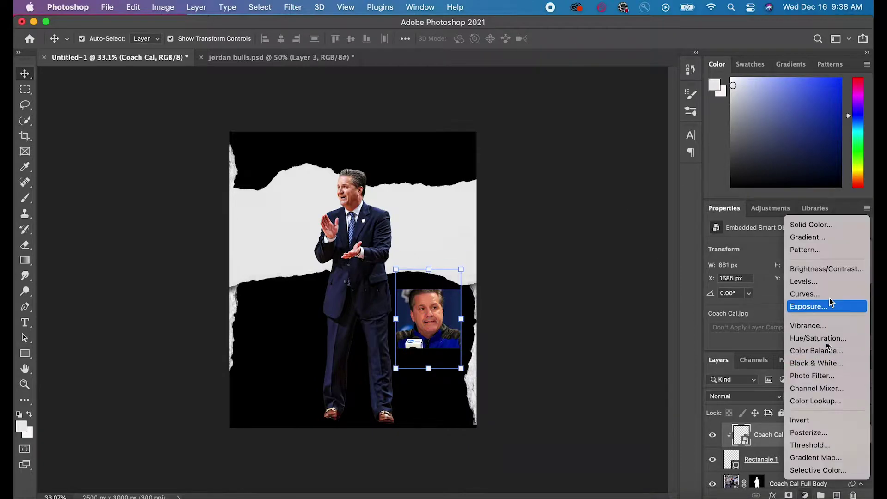
left_click(831, 362)
left_click_drag(395, 319, 433, 318)
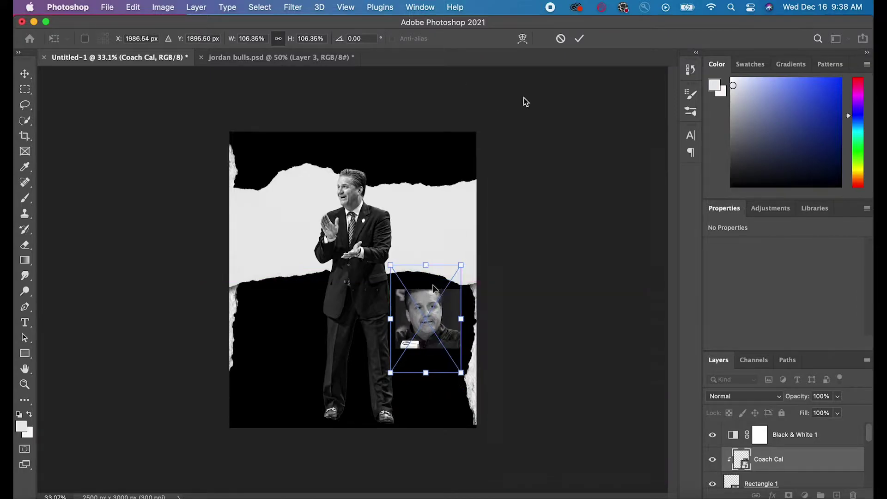
left_click(579, 39)
left_click(810, 439)
left_click(782, 344)
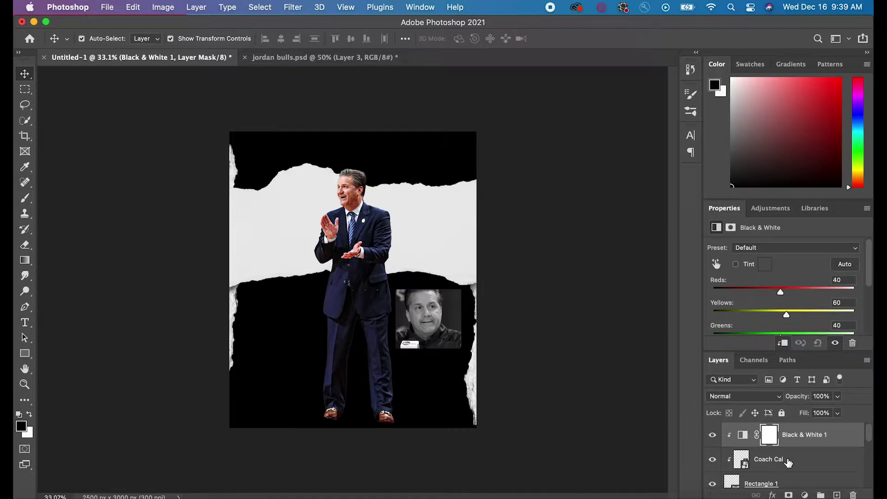
Duplicate the Coach Cal portrait layer and move the copy above the Black & White adjustment.
left_click(787, 463)
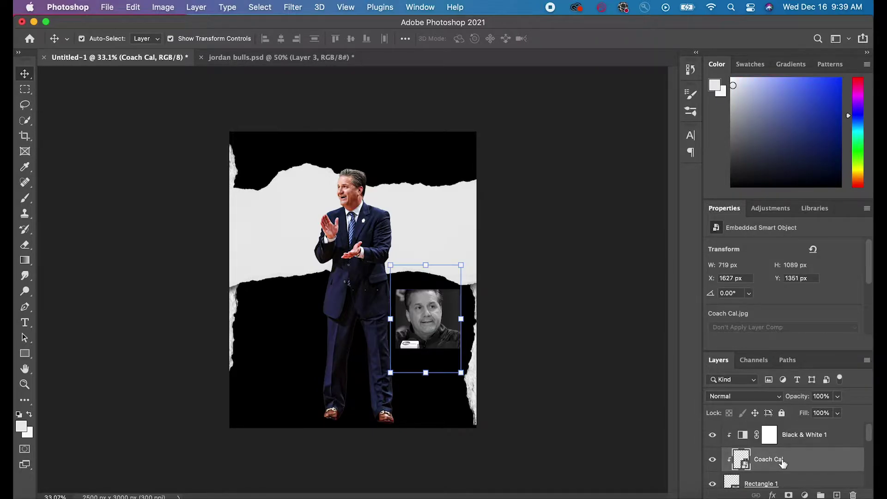
key("super+j")
left_click_drag(788, 462, 782, 429)
Select the subject in the Coach Cal copy and add a layer mask that hides its background.
left_click(804, 495)
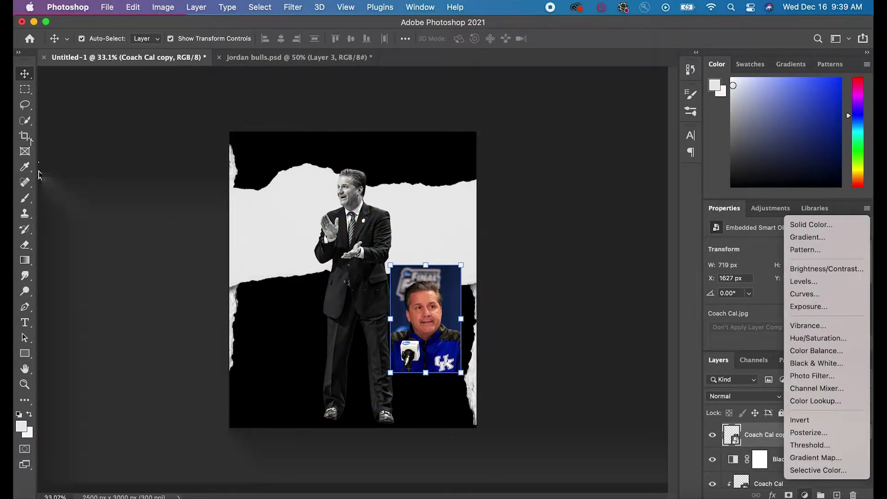
left_click(26, 123)
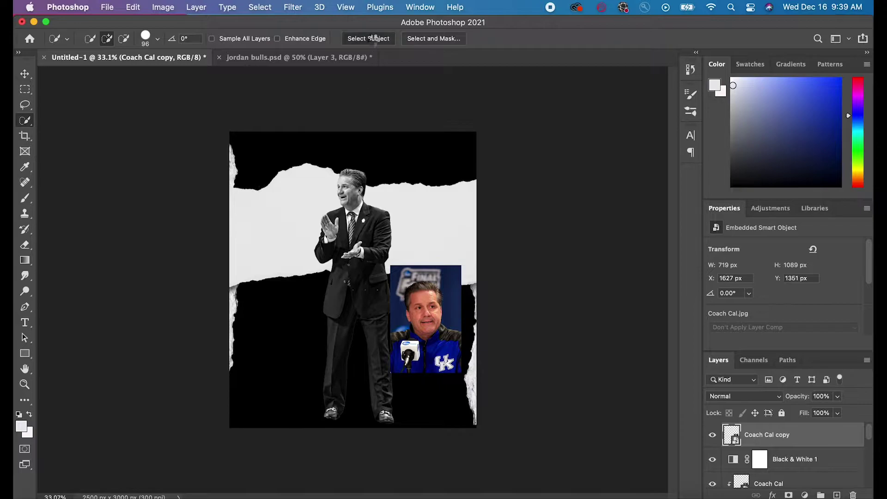
left_click(789, 495)
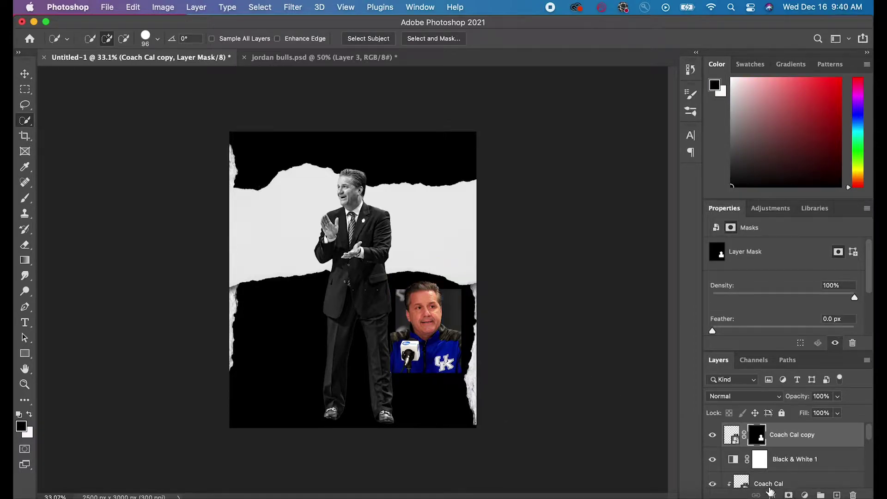
Rasterize the Coach Cal copy layer and delete the strip of jacket that overhangs the frame's left edge.
scroll(356, 280, "up", 5)
scroll(511, 406, "down", 5)
scroll(511, 405, "right", 2)
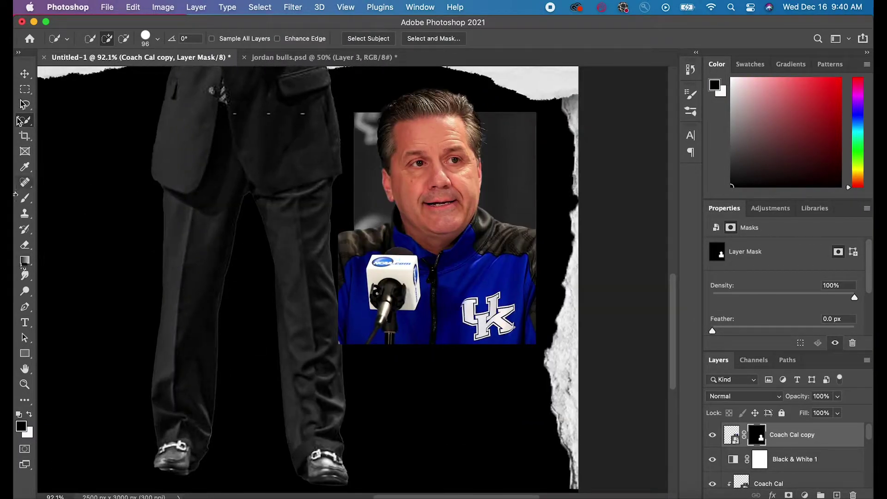
key("m")
left_click(731, 435)
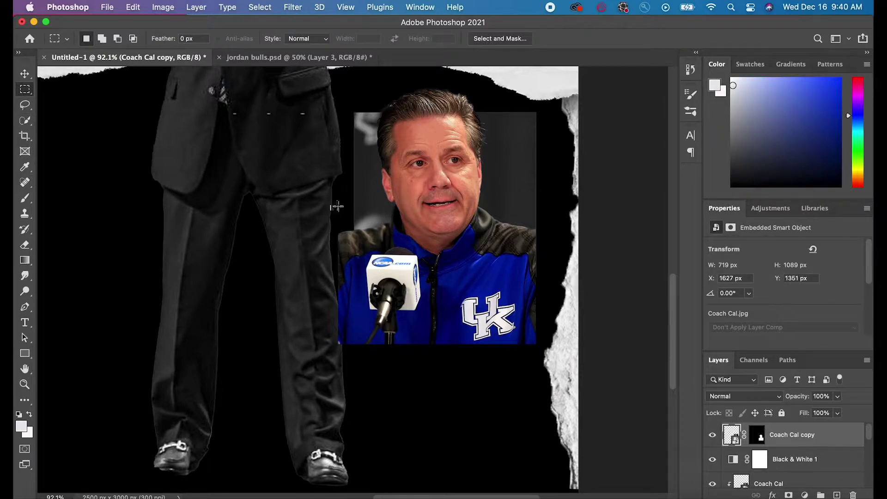
left_click_drag(341, 210, 353, 368)
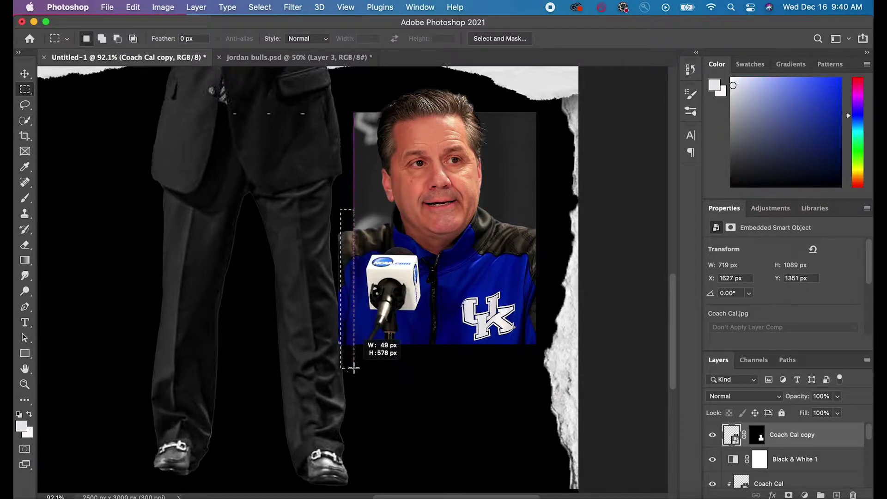
right_click(805, 439)
left_click(712, 409)
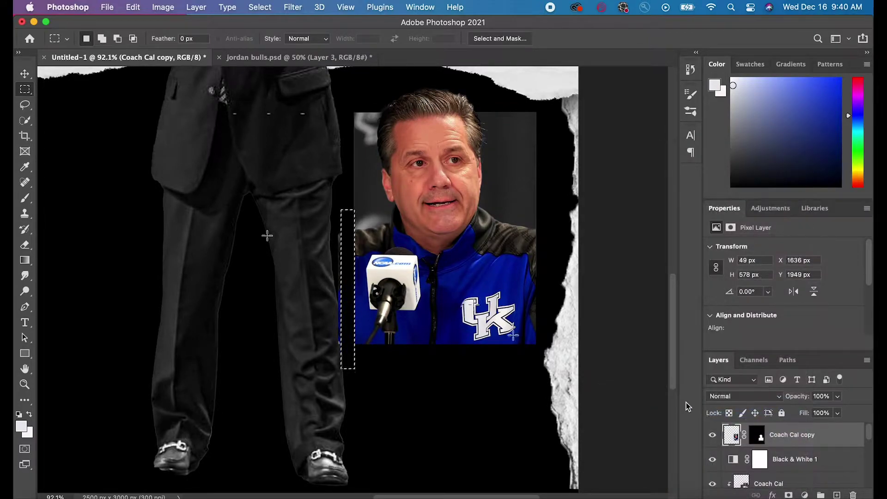
left_click_drag(326, 218, 347, 373)
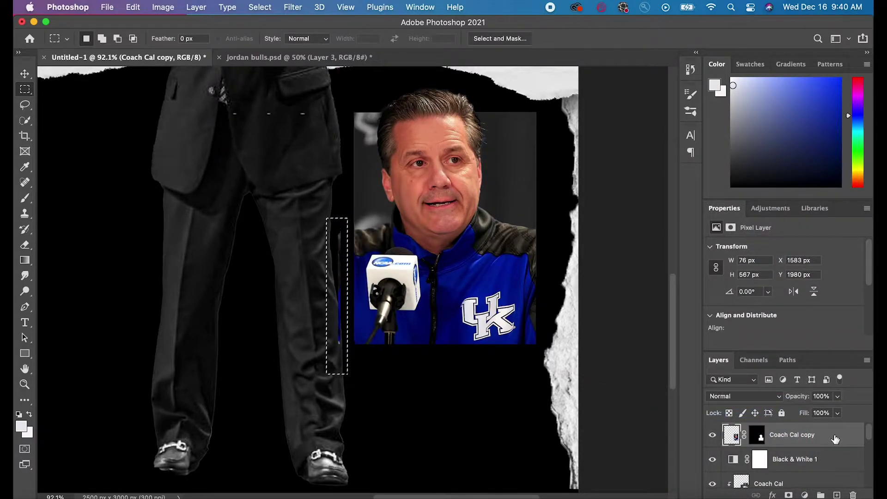
Move Coach Cal copy beneath the Black & White 1 adjustment and clear the selection.
left_click_drag(788, 439, 788, 469)
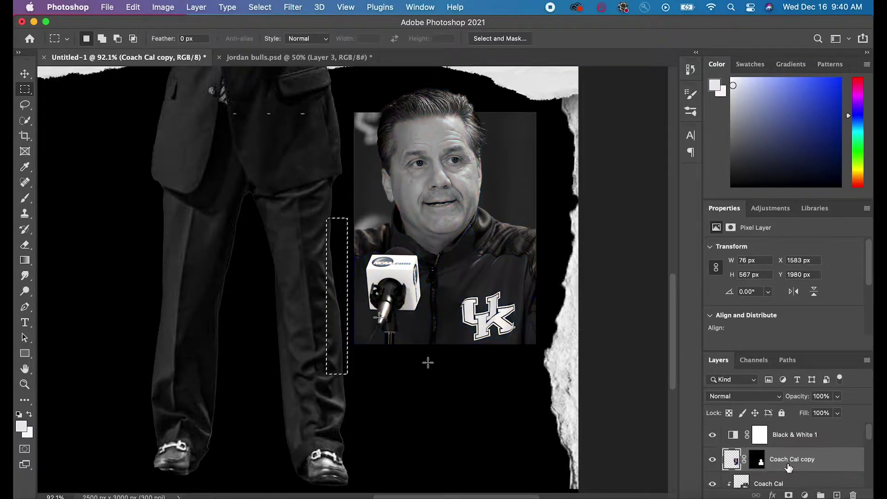
left_click(259, 7)
left_click(269, 33)
key("super+minus")
scroll(439, 289, "down", 5)
scroll(440, 290, "up", 5)
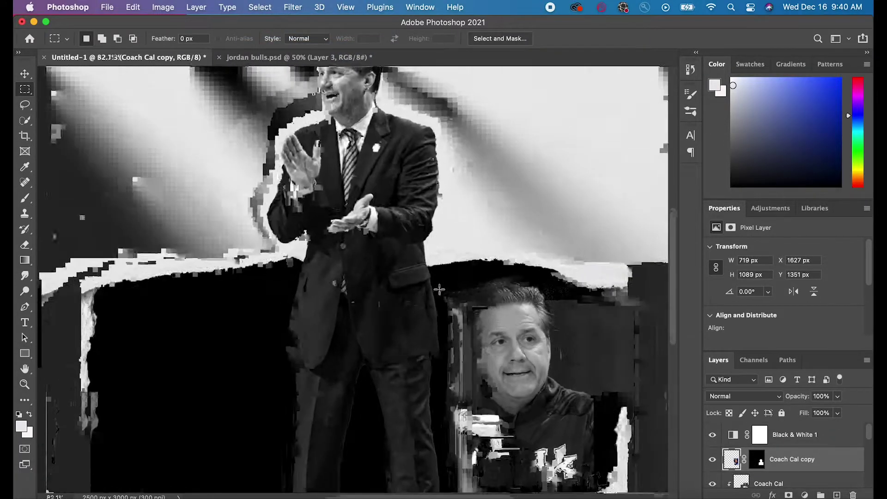
scroll(439, 289, "right", 3)
Add a new layer and move it beneath Rectangle 1, directly above Coach Cal Full Body.
left_click(794, 440)
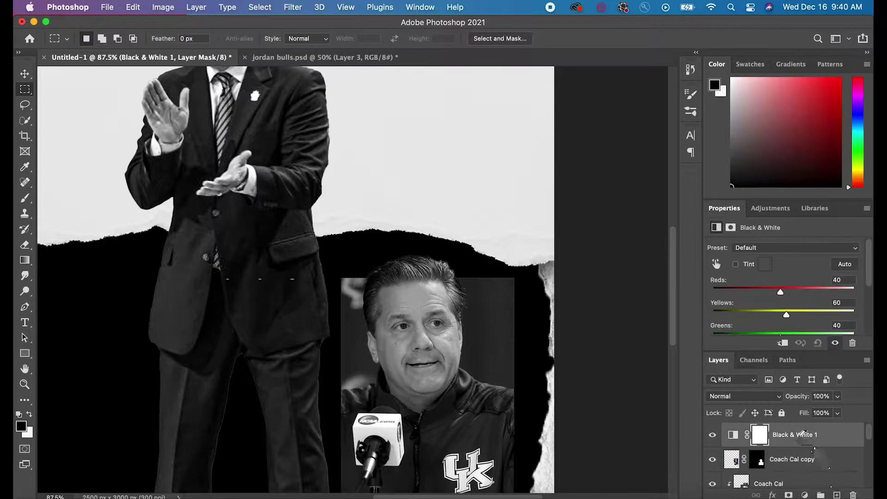
scroll(806, 461, "down", 2)
left_click(795, 469)
left_click(836, 494)
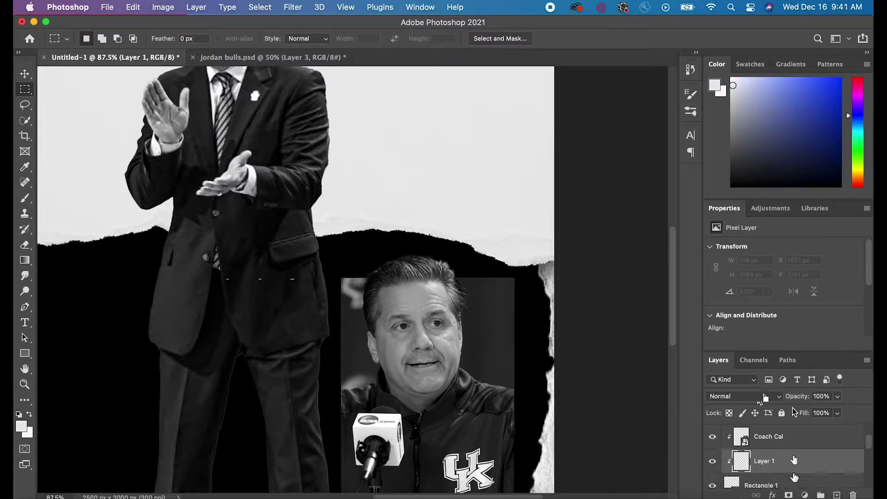
right_click(784, 465)
left_click(679, 267)
key("super+z")
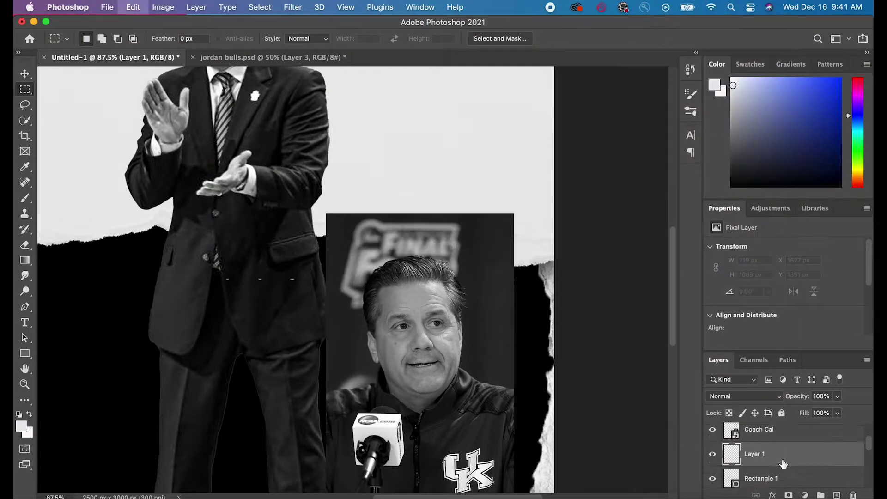
scroll(785, 455, "down", 1)
left_click_drag(786, 452, 786, 471)
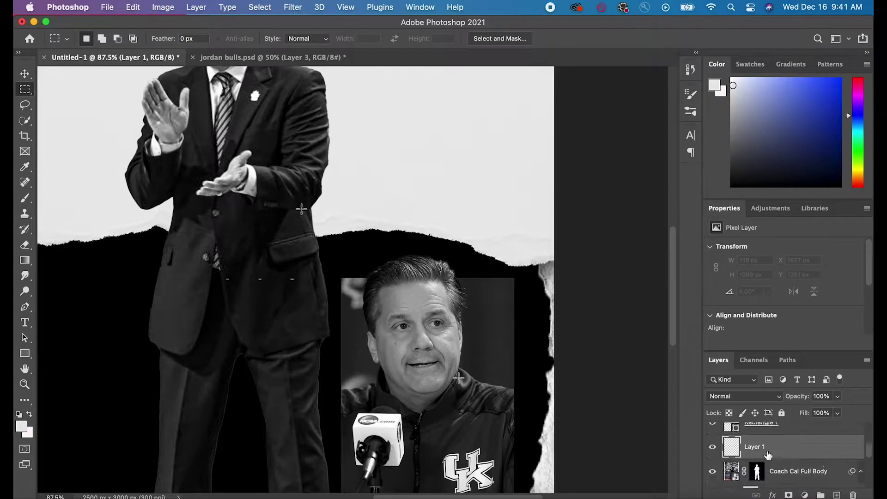
Start placing an embedded image and browse the files in the Editing folder's Elements (Add Ons) subfolder.
left_click(106, 6)
left_click(168, 227)
scroll(383, 194, "down", 5)
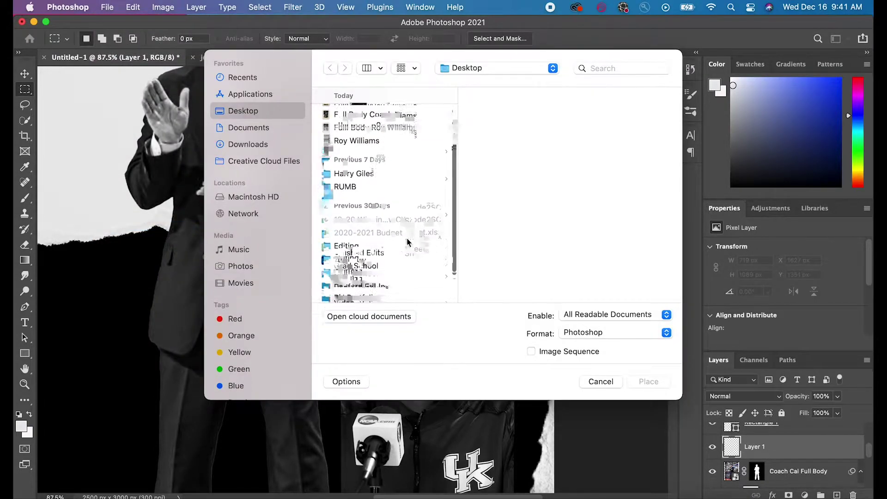
left_click(370, 211)
scroll(510, 222, "down", 3)
left_click(513, 192)
left_click(581, 128)
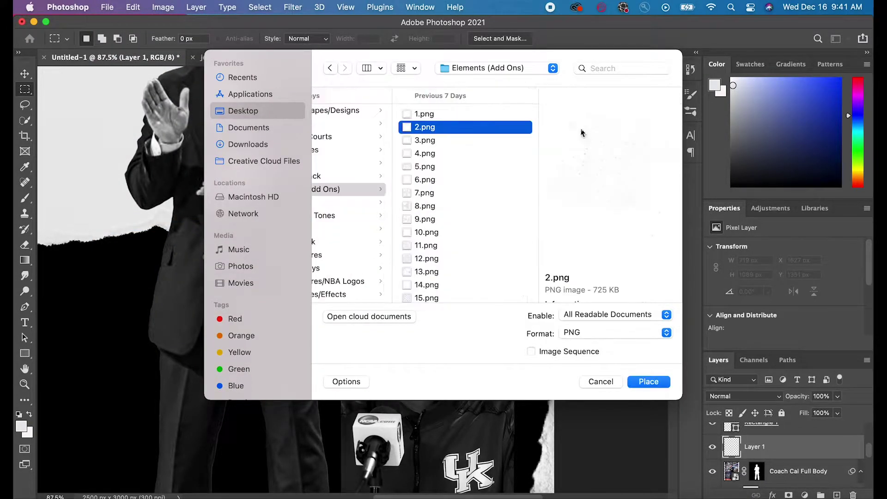
scroll(446, 231, "down", 3)
left_click(444, 261)
left_click(443, 289)
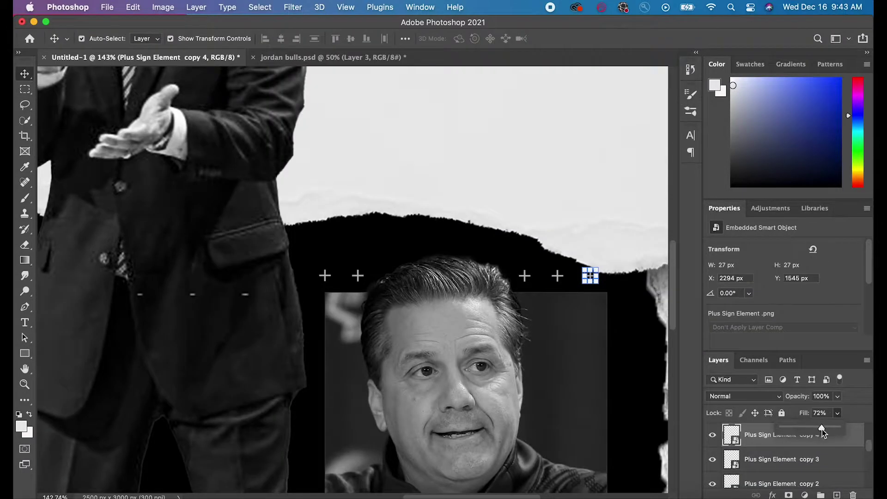
Set the fill of the rightmost plus sign above the portrait to about 72% and deselect it.
left_click_drag(822, 429, 824, 428)
scroll(661, 411, "down", 8)
left_click(618, 394)
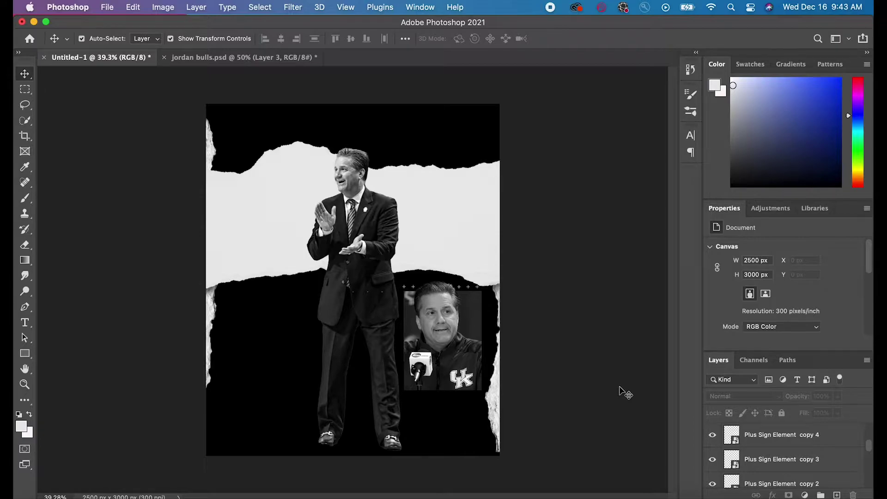
Add a new layer above Black & White 1 and open Editing > Plastic & Torn Paper Bundle for placing an embedded file.
scroll(801, 439, "up", 5)
left_click(802, 434)
left_click(835, 494)
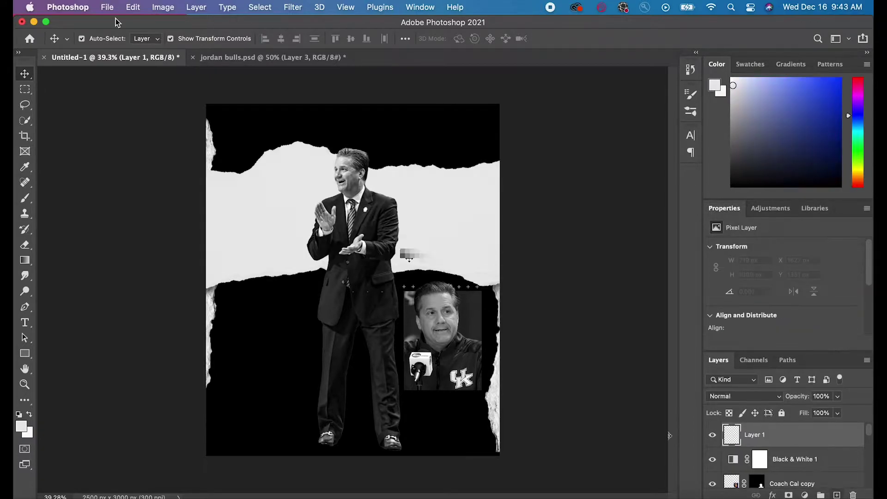
left_click(107, 7)
left_click(182, 226)
left_click(243, 110)
scroll(383, 222, "down", 5)
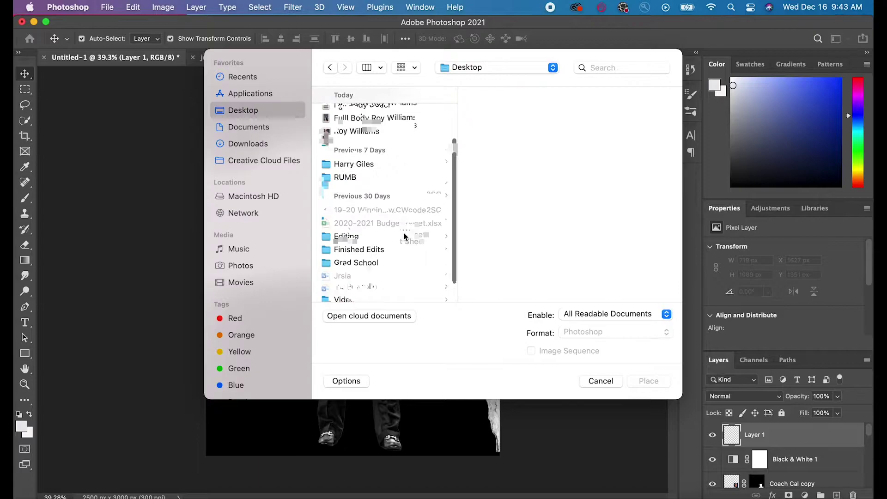
left_click(360, 212)
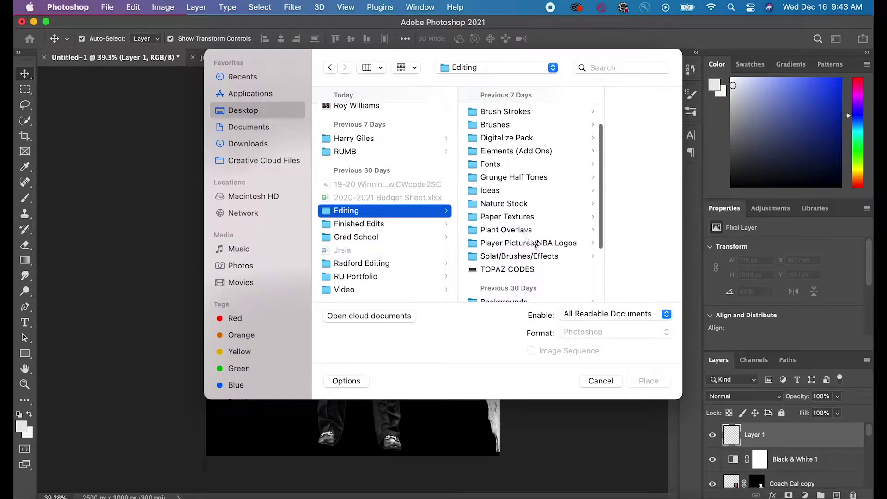
scroll(532, 230, "up", 2)
scroll(531, 231, "down", 10)
left_click(522, 263)
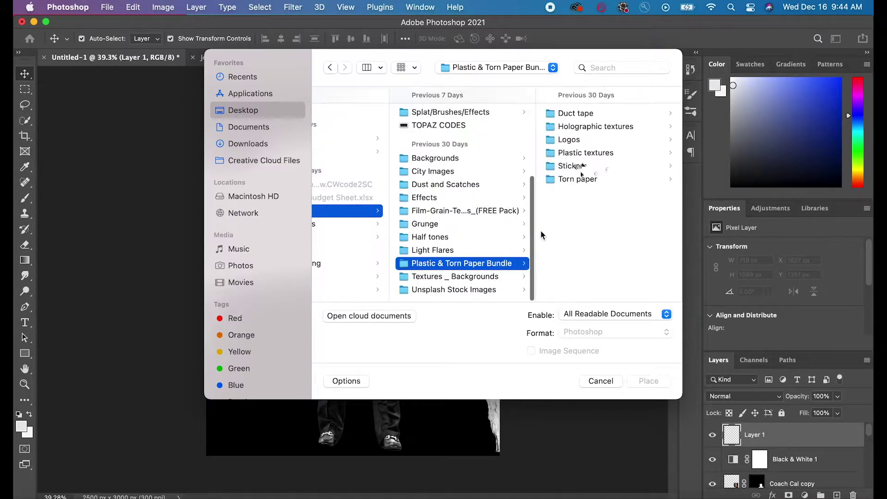
Place 5.png from the bundle's Duct tape > Silver folder as an embedded object.
left_click(586, 153)
left_click(576, 113)
left_click(568, 126)
left_click(446, 138)
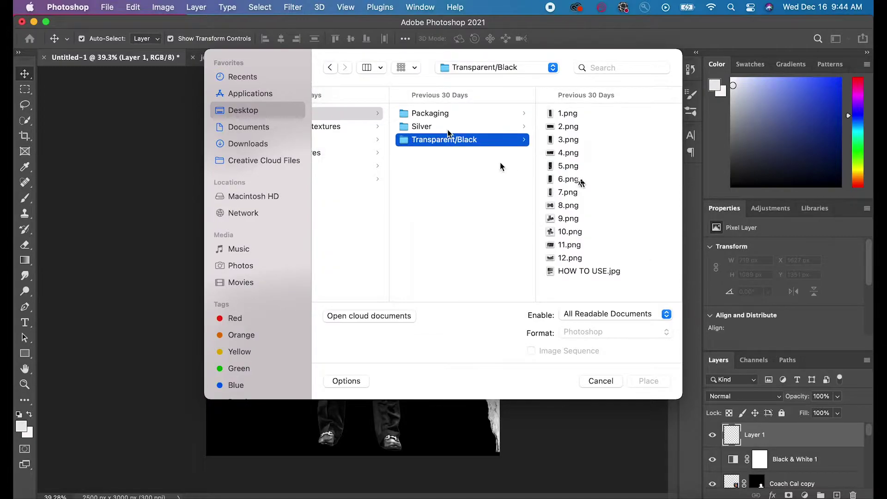
left_click(447, 126)
left_click(567, 166)
left_click(648, 380)
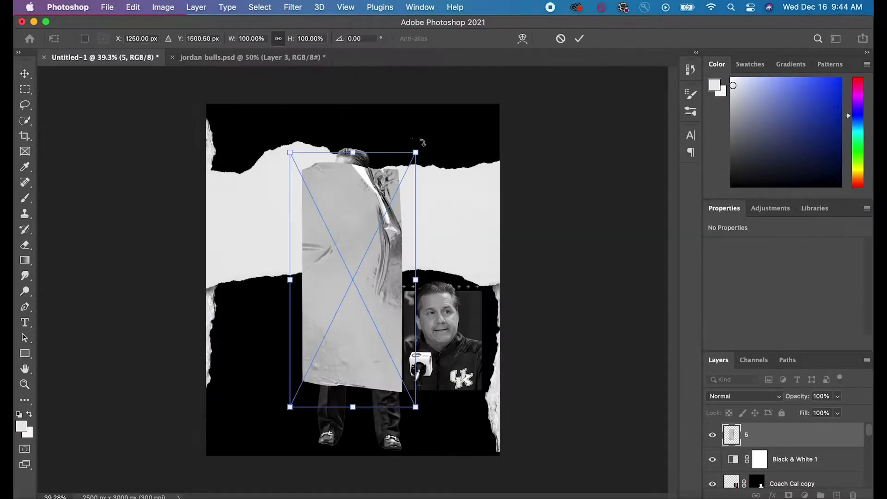
Shrink the tape to about 311 by 328 px, rotate it 44.71° and set it over the portrait's lower-right corner.
left_click_drag(525, 382, 482, 396)
left_click_drag(462, 402, 478, 390)
left_click(580, 39)
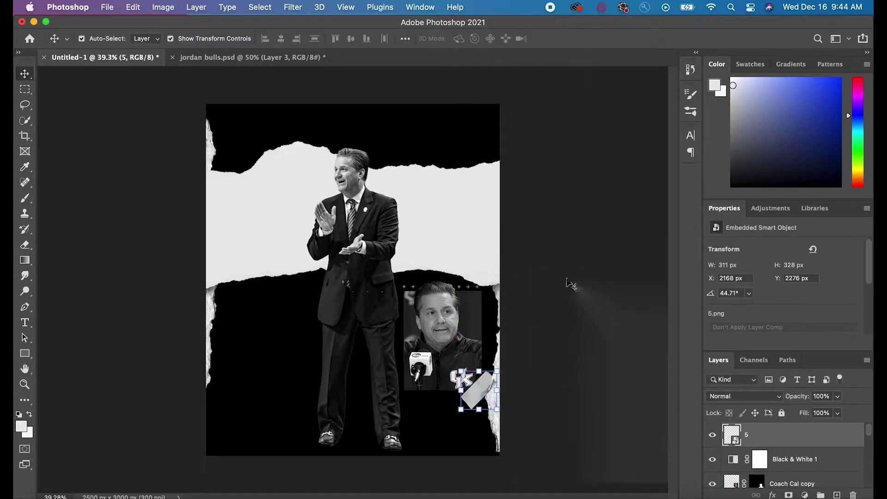
scroll(573, 284, "down", 1)
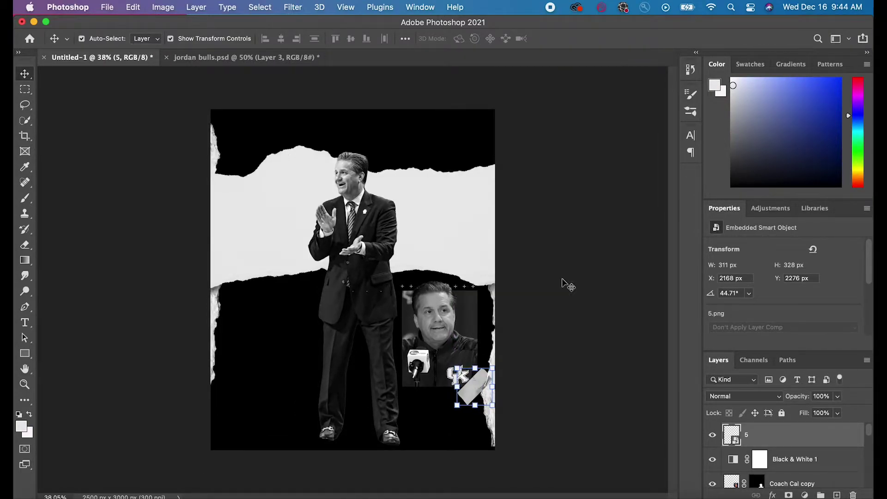
Move the Coach Cal Full Body layer left to X -48 px.
left_click(353, 230)
key("super+t")
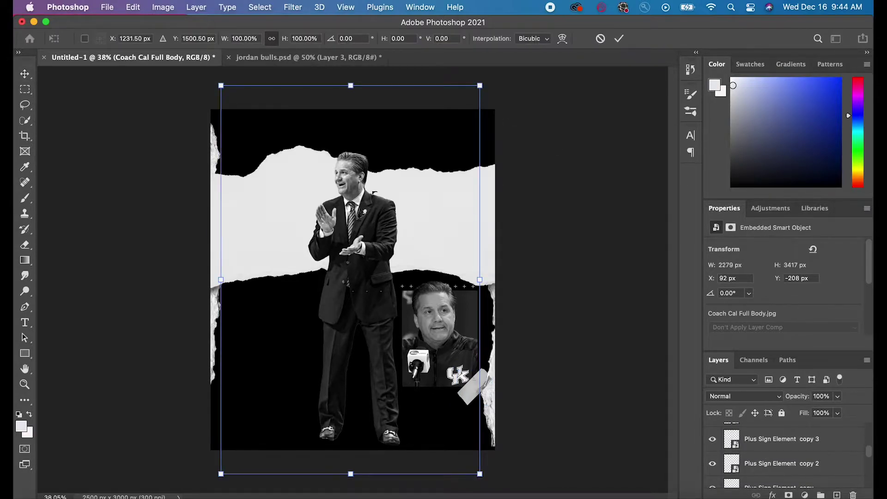
left_click_drag(372, 192, 356, 192)
left_click(619, 39)
scroll(533, 300, "down", 2)
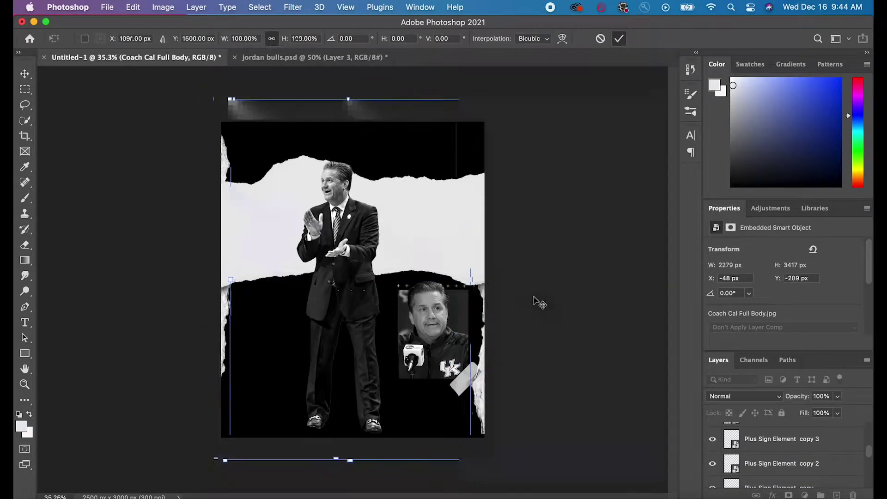
key("Return")
Clip the Black & White 1 adjustment to the Coach Cal copy layer.
scroll(536, 301, "up", 5)
scroll(785, 457, "down", 5)
left_click(789, 469)
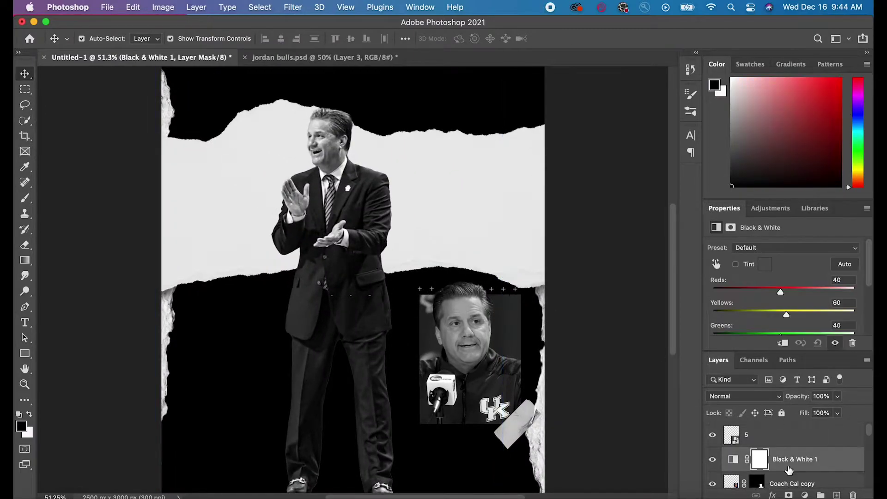
right_click(789, 469)
left_click(690, 268)
Add a new layer between the Coach Cal copy and Coach Cal layers.
scroll(763, 434, "down", 1)
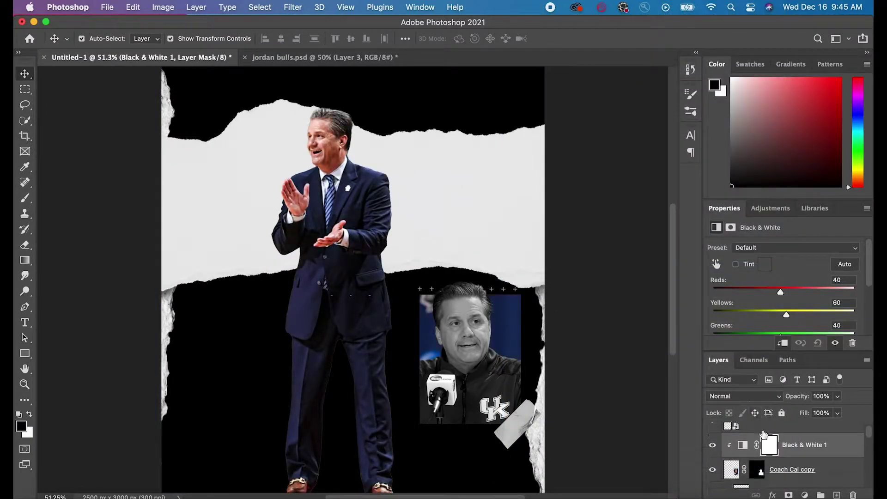
scroll(763, 434, "down", 1)
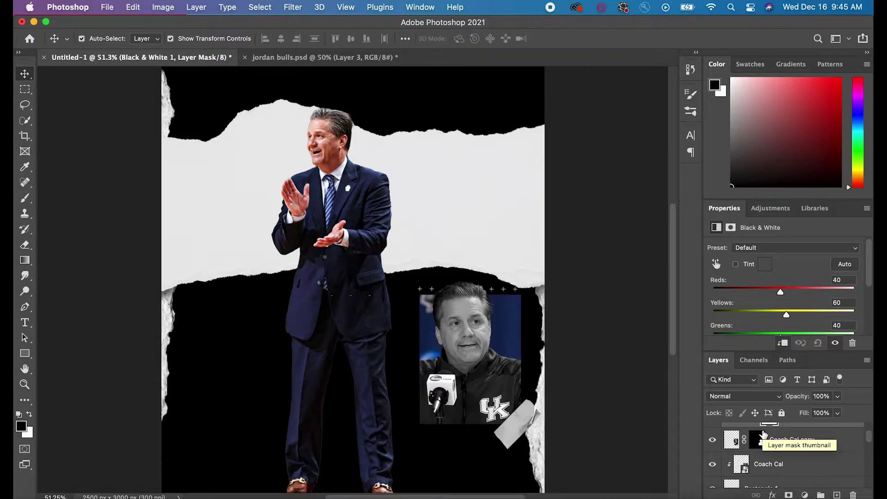
left_click(780, 441)
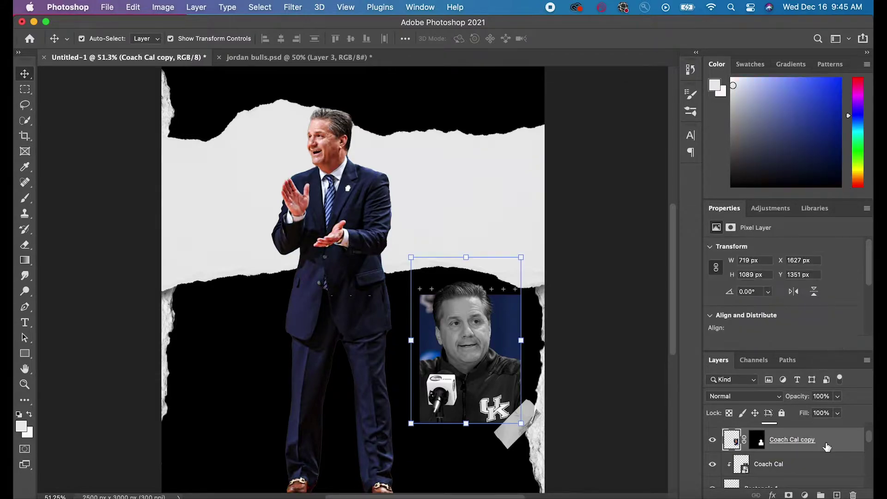
scroll(786, 453, "up", 1)
right_click(806, 456)
left_click(852, 468)
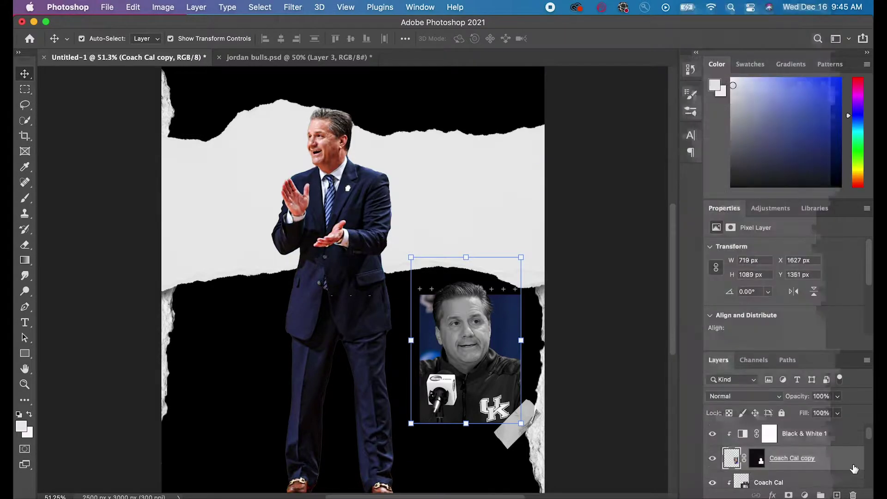
scroll(832, 462, "down", 1)
left_click(811, 454)
left_click(837, 495)
Add a second Black & White adjustment above the new layer and clip it to the layer beneath.
left_click(805, 495)
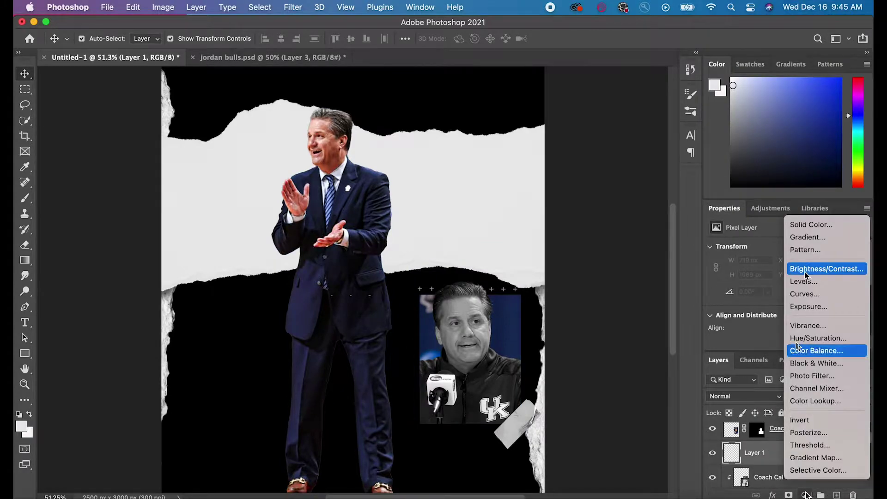
left_click(816, 363)
right_click(806, 458)
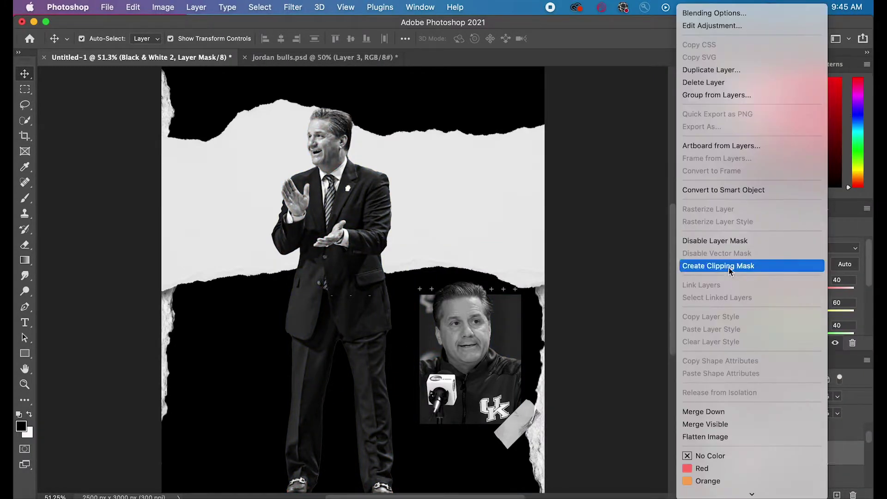
left_click(833, 461)
scroll(833, 461, "down", 2)
scroll(834, 461, "up", 2)
right_click(813, 455)
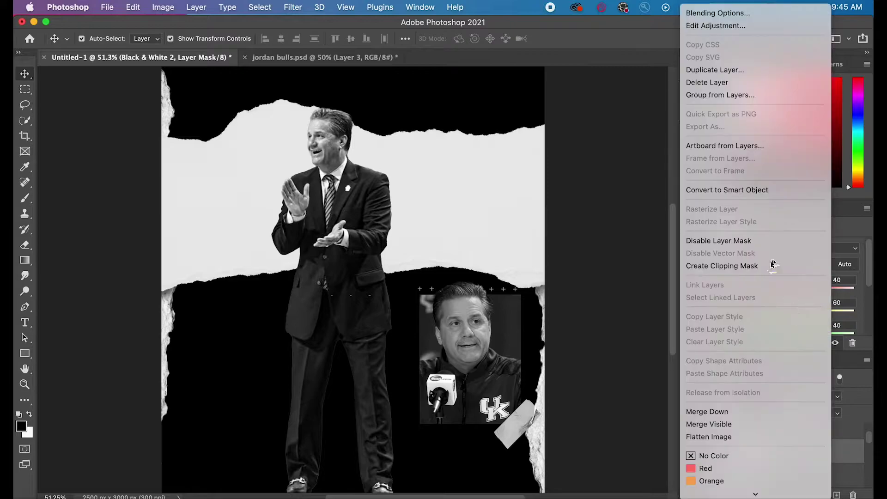
left_click(772, 265)
Group the framed portrait's layers together with their Black & White adjustments.
scroll(353, 280, "up", 1)
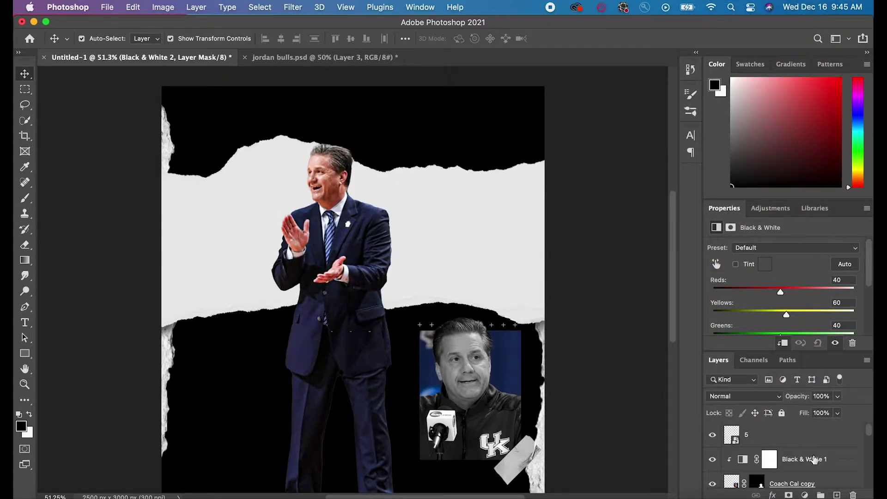
left_click_drag(814, 459, 820, 495)
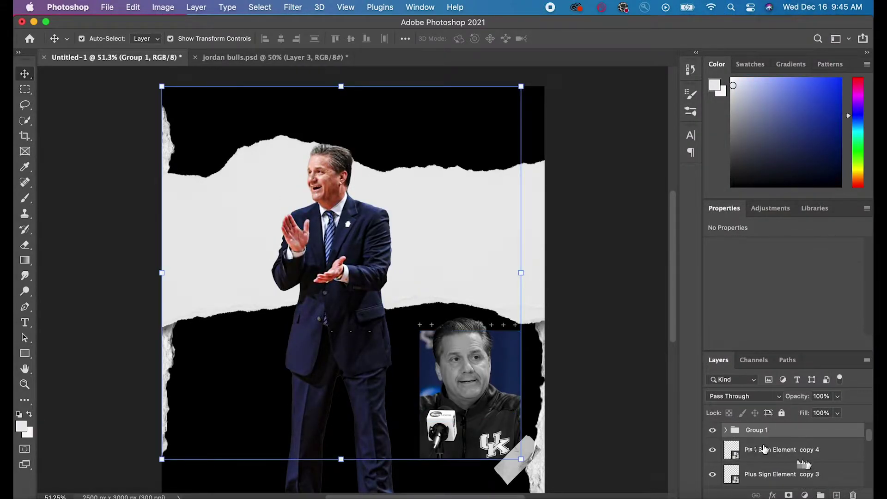
Shift the framed portrait group to the left and align the grouped row of plus signs with the portrait's upper edge.
key("super+t")
left_click_drag(476, 382, 461, 382)
left_click(774, 455)
scroll(776, 456, "down", 3)
left_click(778, 455, "shift")
left_click(772, 479, "shift")
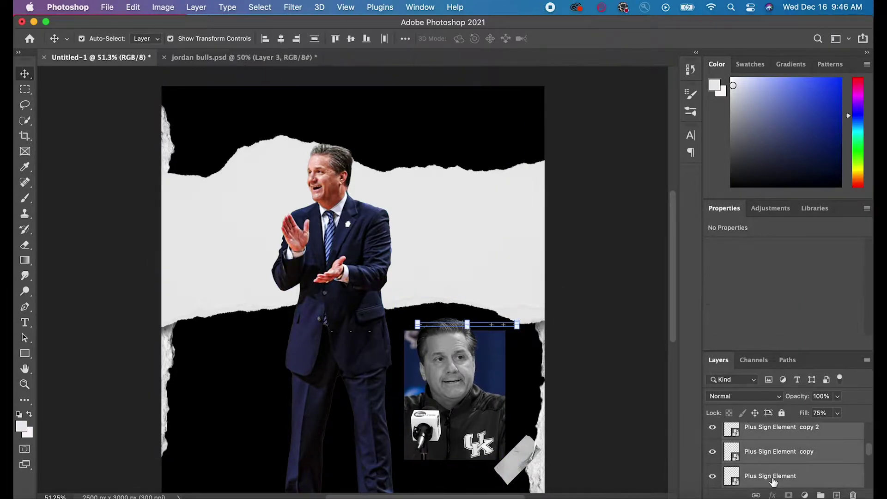
key("super+t")
mouse_move(505, 324)
left_mouse_down()
mouse_move(488, 317)
mouse_move(488, 329)
left_mouse_up()
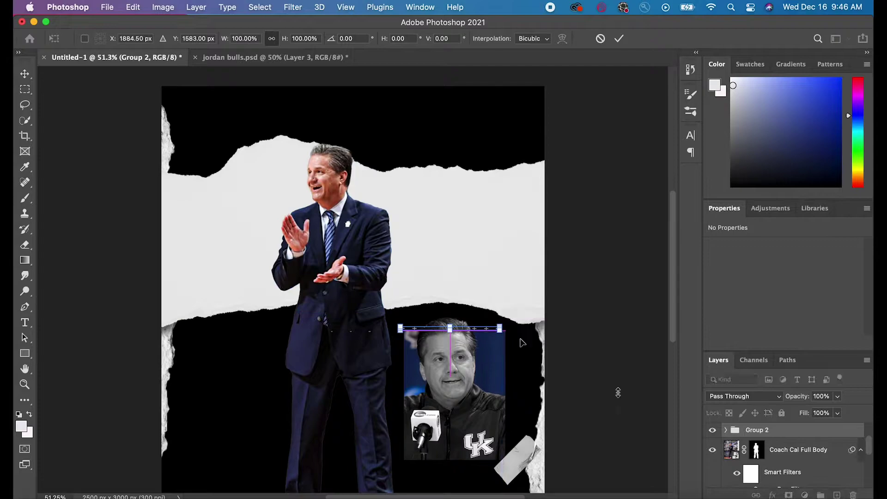
Add a new layer above Coach Cal inside Group 1 and put a Black & White adjustment above it.
scroll(783, 454, "up", 2)
left_click(752, 457)
left_click(726, 455)
scroll(756, 469, "down", 2)
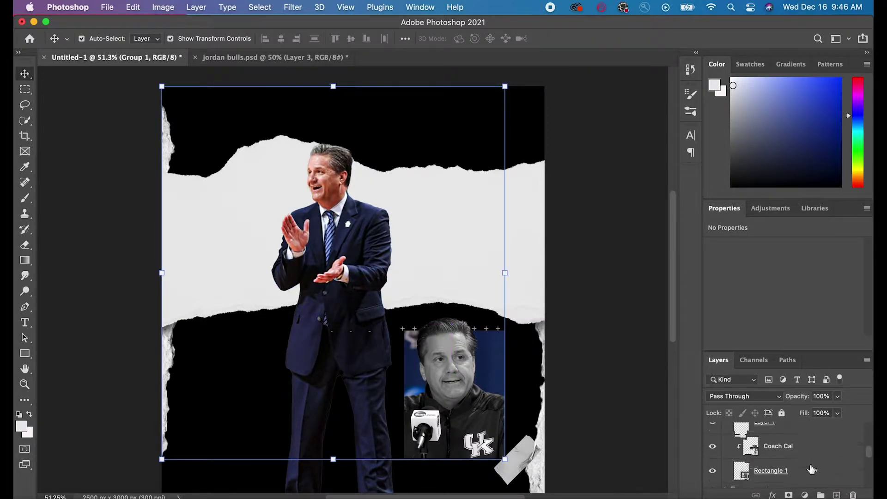
left_click(836, 495)
left_click(806, 494)
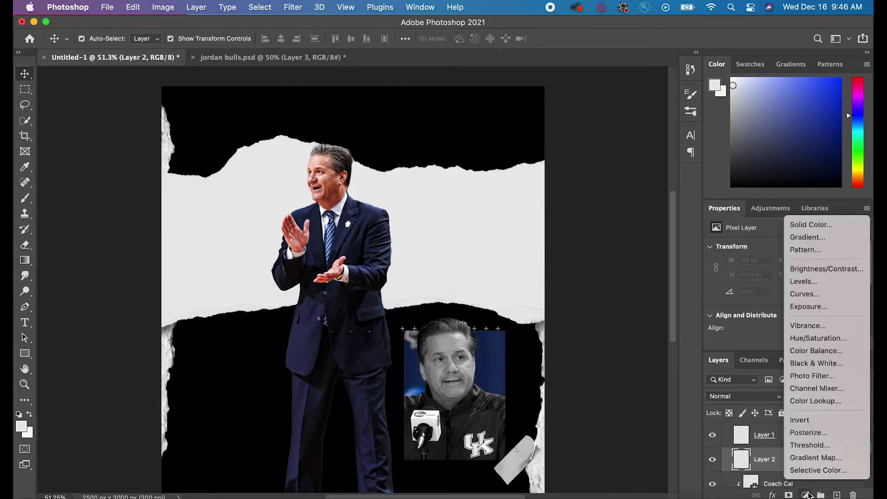
left_click(831, 363)
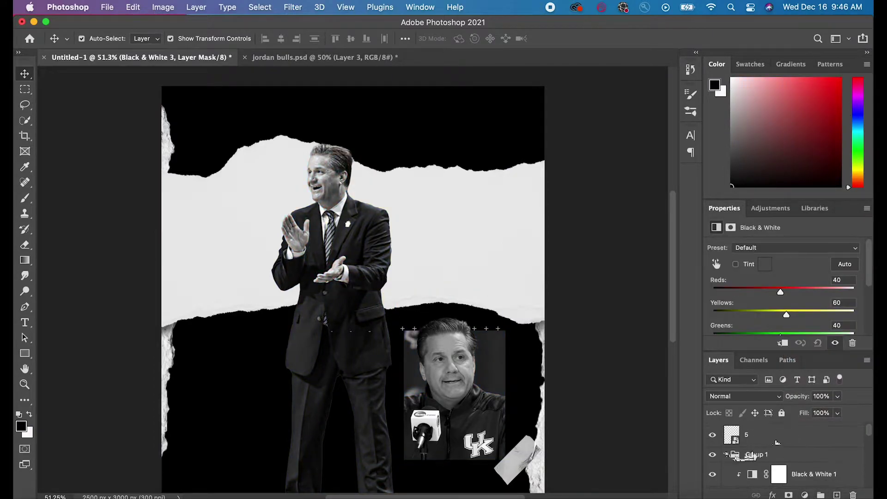
Move the Coach Cal Full Body layer above Group 1 in the layer stack.
left_click(744, 455)
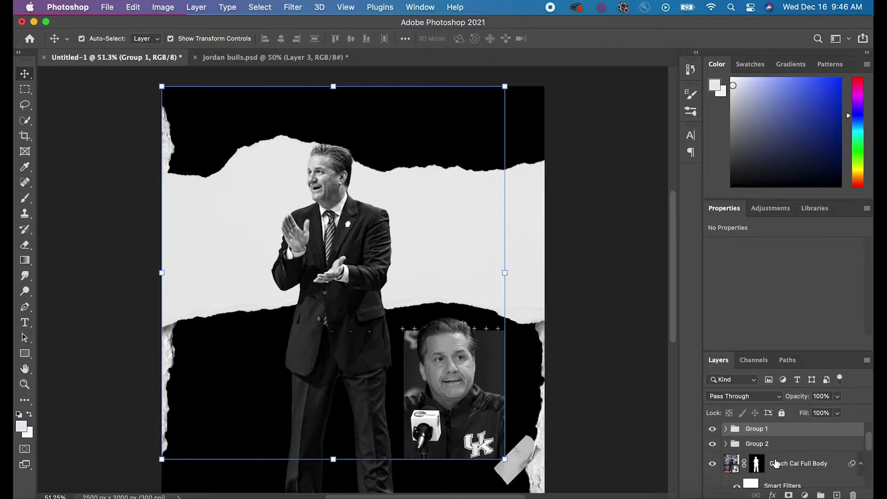
scroll(791, 449, "down", 1)
left_click_drag(790, 464, 788, 411)
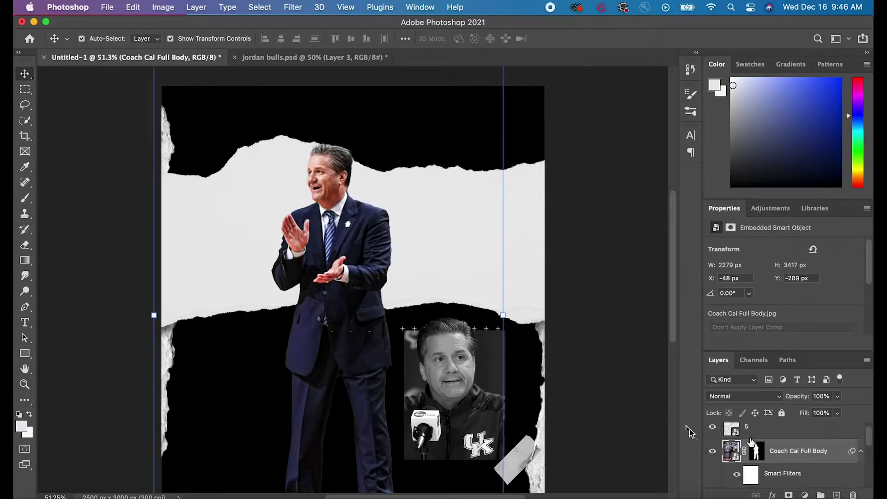
Clip the Black & White 3 adjustment to the empty Layer 2 beneath it.
scroll(792, 445, "down", 2)
left_click(792, 445)
right_click(792, 445)
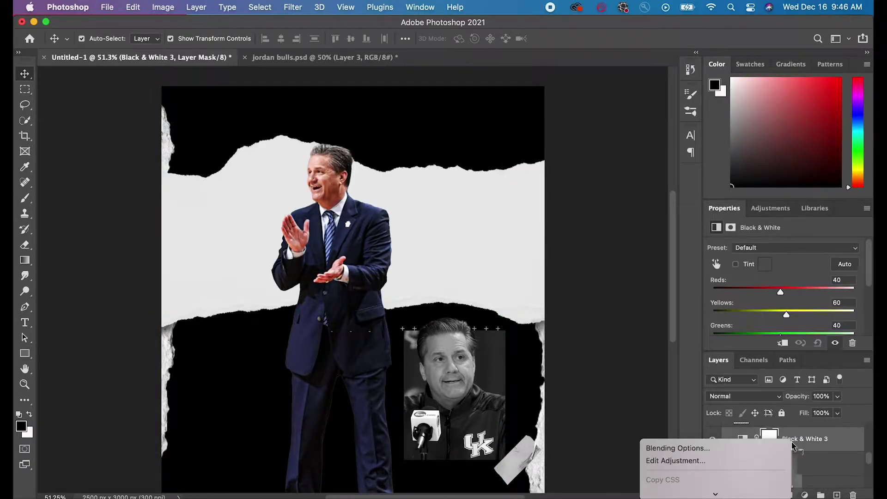
scroll(785, 450, "down", 5)
left_click(709, 392)
Delete the empty Layer 2 and clip the Black & White 3 adjustment to the Coach Cal layer.
scroll(793, 451, "down", 1)
left_click(793, 443)
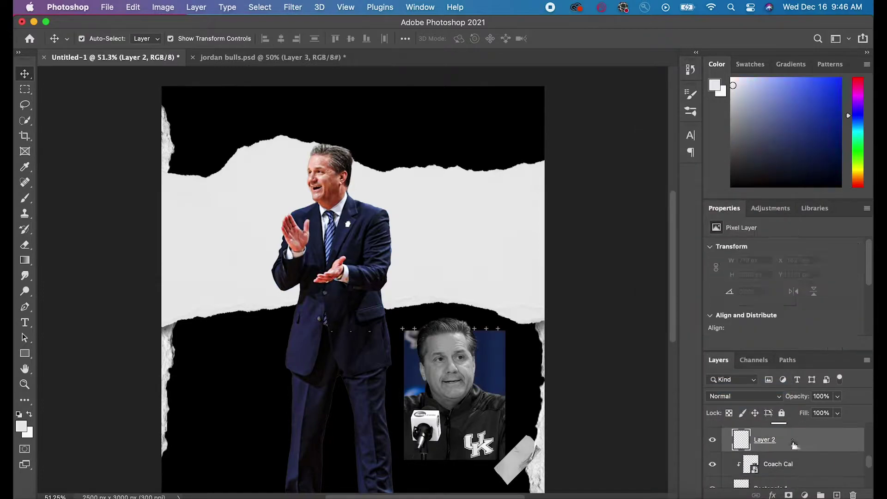
left_click_drag(793, 451, 853, 494)
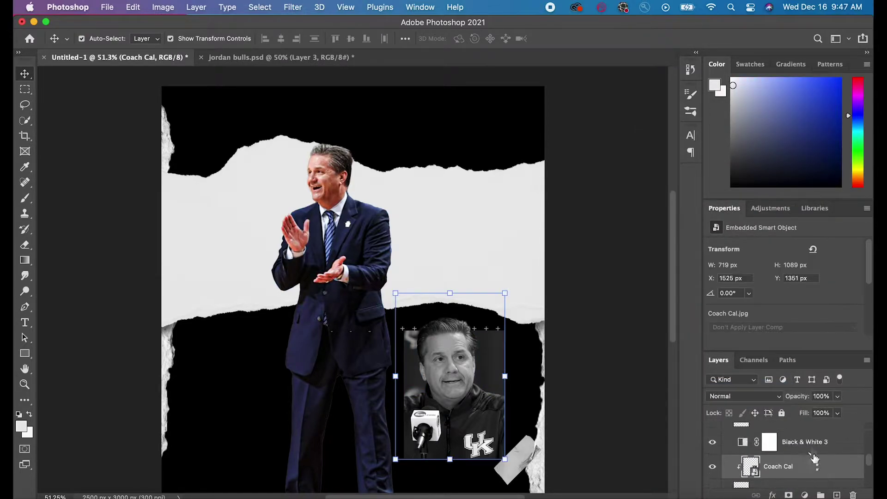
right_click(811, 448)
scroll(785, 450, "down", 5)
left_click(718, 347)
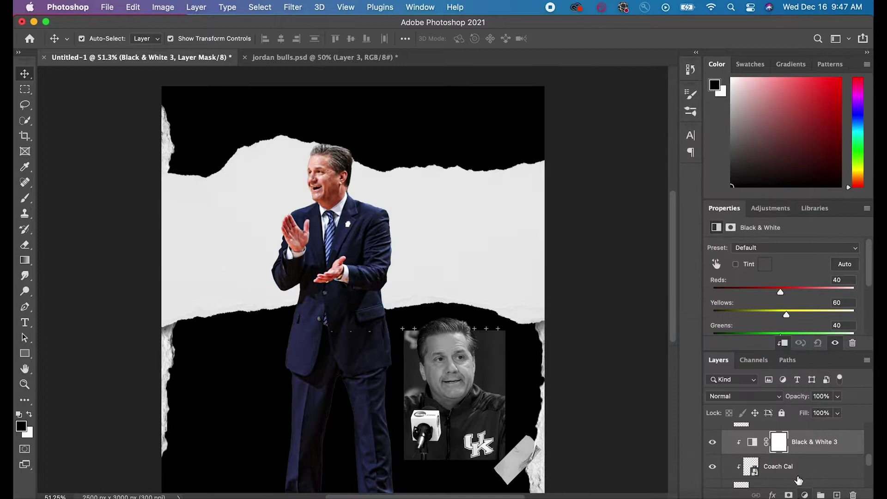
left_click(726, 432)
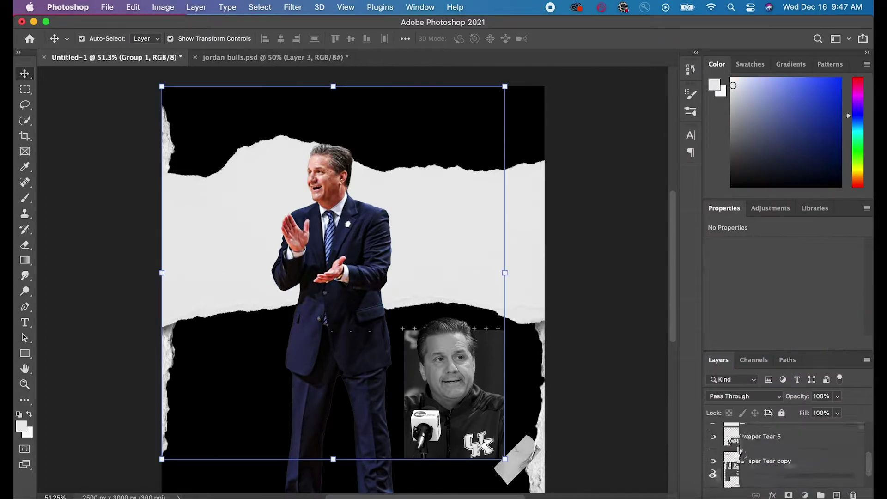
Add a new layer above the Paper group and place 6 pt placeholder text in the Doctor Glitch font.
left_click(765, 439)
left_click(819, 495)
key("p")
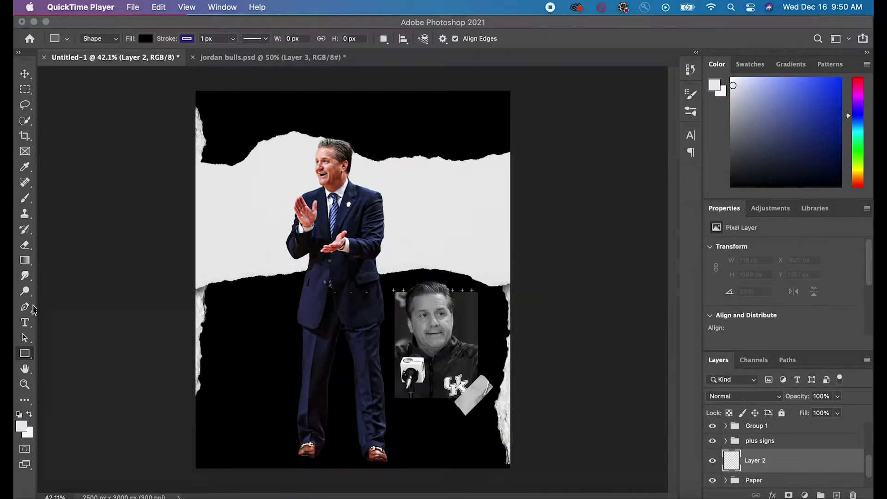
left_click(194, 38)
scroll(194, 338, "down", 10)
left_click(194, 362)
left_click(243, 227)
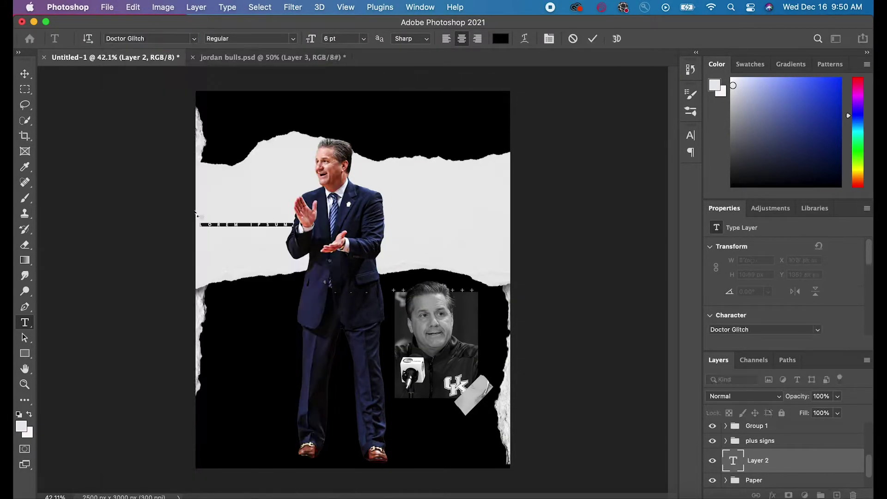
Enlarge the placeholder text and position it centered along the poster's upper edge.
key("super+t")
left_click_drag(287, 228, 355, 248)
left_click_drag(352, 101, 352, 93)
Replace the placeholder text with "KENTUCKY BASKETBALL" in white.
left_click(25, 322)
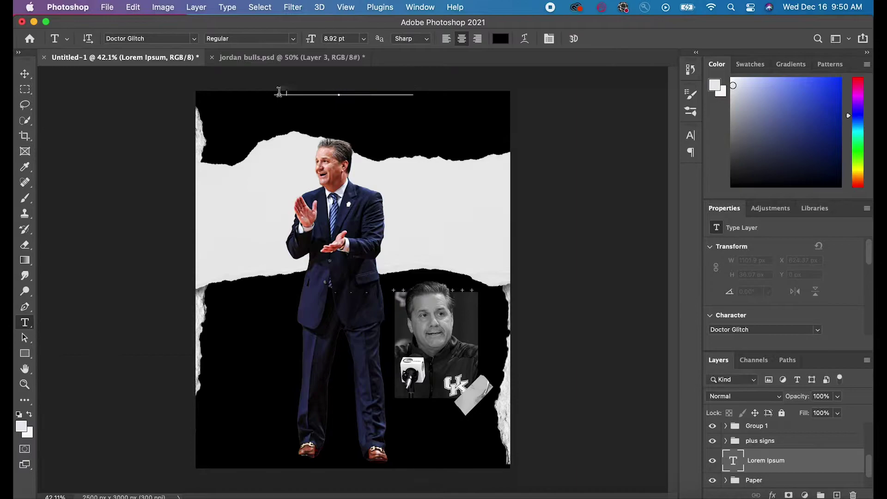
triple_click(279, 92)
left_click(500, 38)
left_click(523, 198)
key("Return")
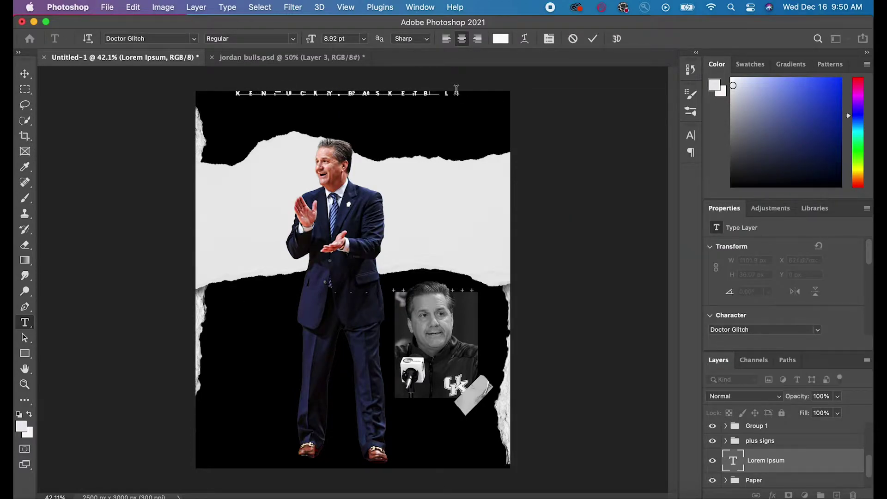
key("ctrl+Return")
Scale the KENTUCKY BASKETBALL text to 76.39% and place it centered just below the poster's upper edge.
key("ctrl+t")
left_click_drag(413, 100, 395, 103)
scroll(788, 455, "down", 2)
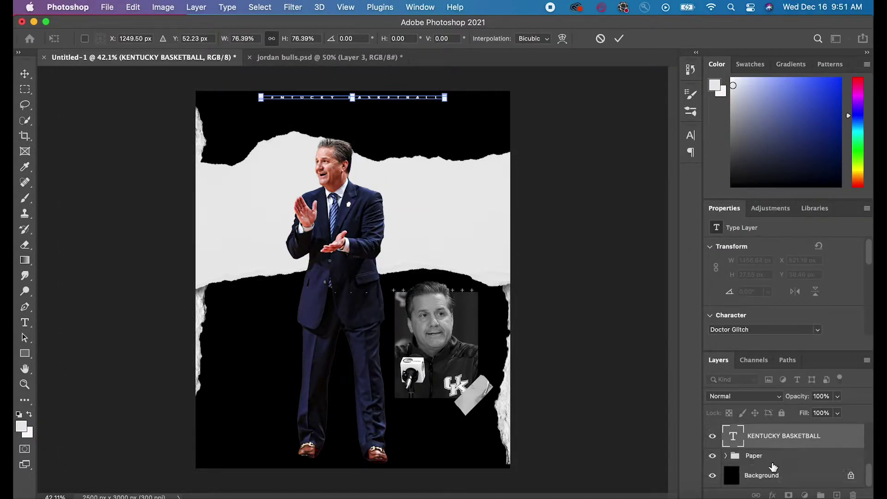
Add a new layer above the Background and place the 1252px Kentucky Wildcats logo file from the Desktop.
left_click(769, 471)
left_click(133, 7)
mouse_move(106, 7)
left_click(138, 217)
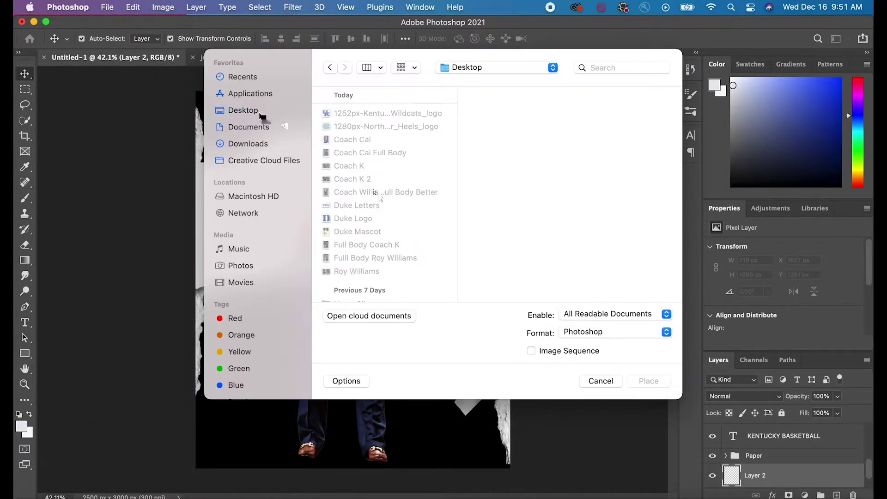
double_click(369, 113)
Sample the logo's blue as the foreground color and move the logo layer to the top of the layer stack.
left_click(24, 167)
left_click(277, 295)
key("v")
left_click_drag(776, 475, 782, 423)
Scale the Kentucky logo to 3.98% and place it beneath the KENTUCKY BASKETBALL text, above the coach's head.
left_click_drag(510, 151, 239, 373)
left_click_drag(222, 377, 295, 130)
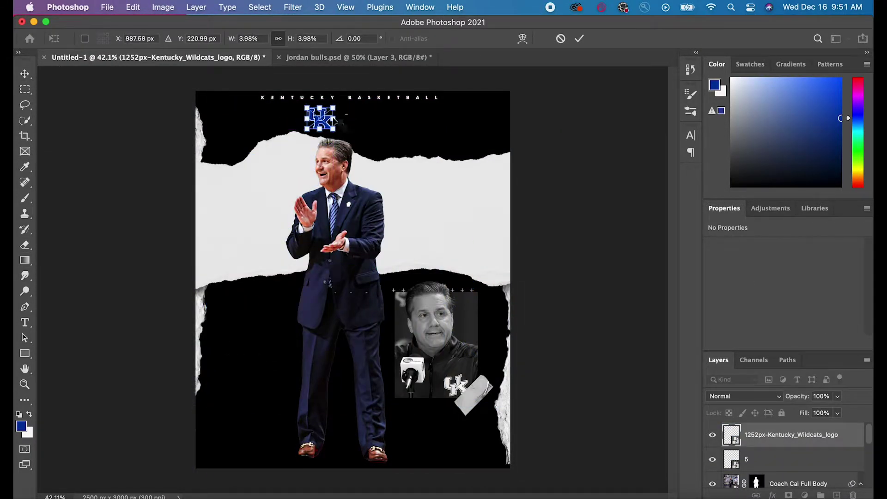
left_click(579, 38)
Add a new layer directly above the Background and fill it with the logo's blue.
scroll(767, 457, "down", 10)
left_click(766, 475)
left_click(836, 494)
left_click(133, 7)
left_click(141, 188)
left_click(452, 201)
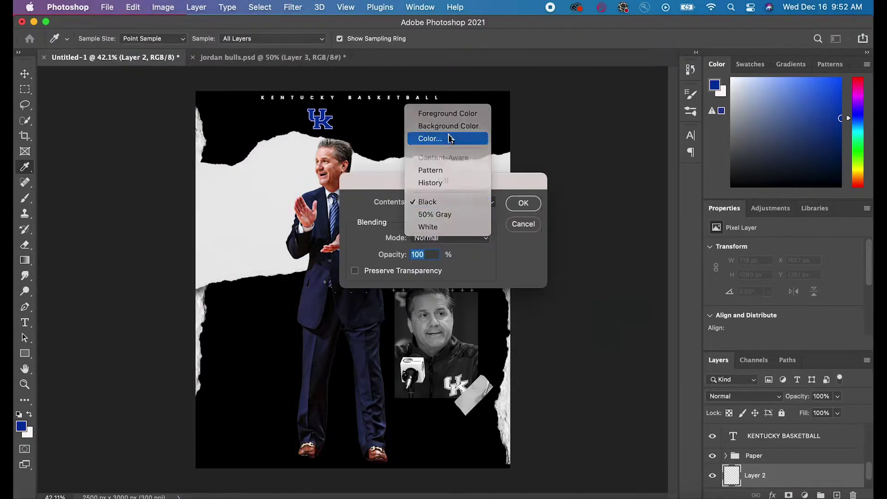
left_click(450, 139)
left_click(523, 203)
Browse the Desktop files for an image to place in the poster.
key("v")
key("ctrl+minus")
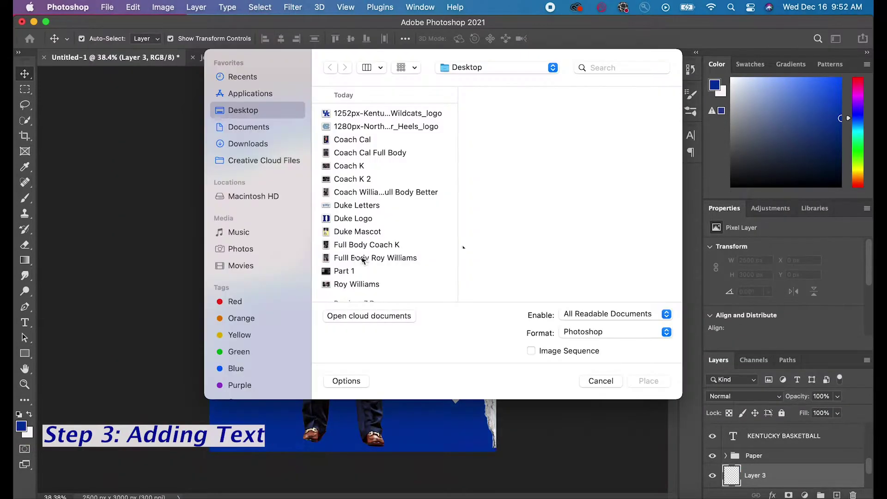
scroll(377, 199, "down", 3)
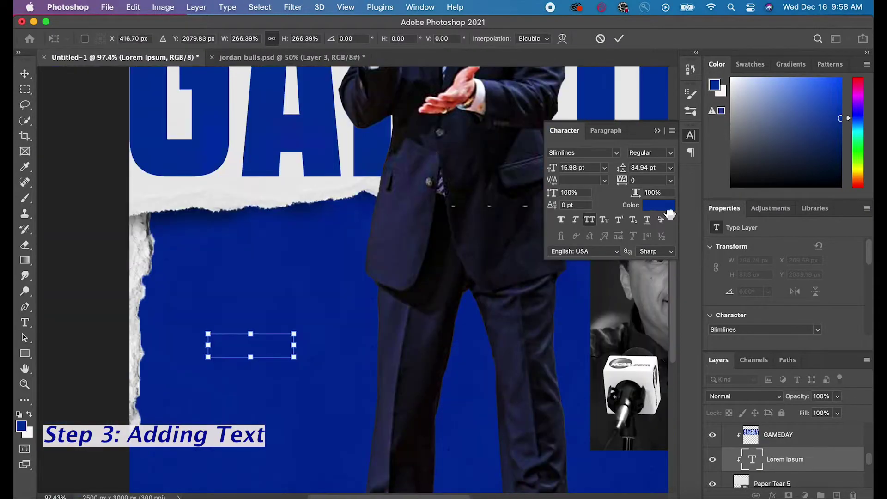
Move the Slimlines placeholder text layer to the top of the stack and replace its text with "KENTUCKY" in white.
left_click(500, 38)
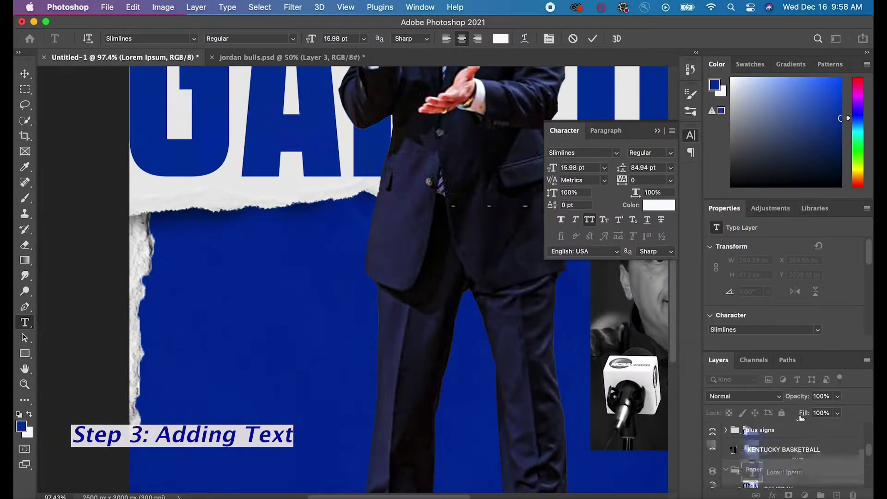
left_click(206, 345)
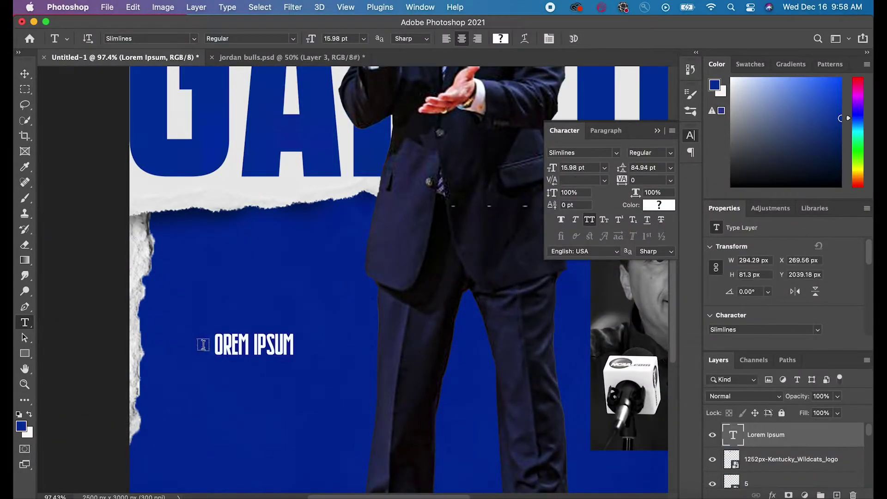
left_click(502, 39)
key("Return")
type("KENTUCKY")
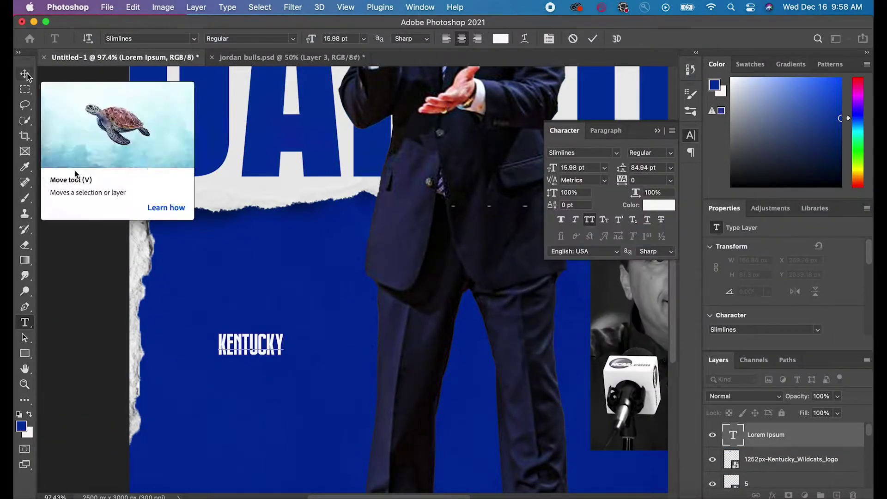
Change the KENTUCKY text's font to Poppins Black.
double_click(251, 346)
left_click(194, 38)
left_click(195, 88)
left_click(197, 345)
left_click(25, 74)
Add a second, 6 pt KENTUCKY text below the first one and warp it with the Arc style.
left_click(24, 322)
left_click(231, 398)
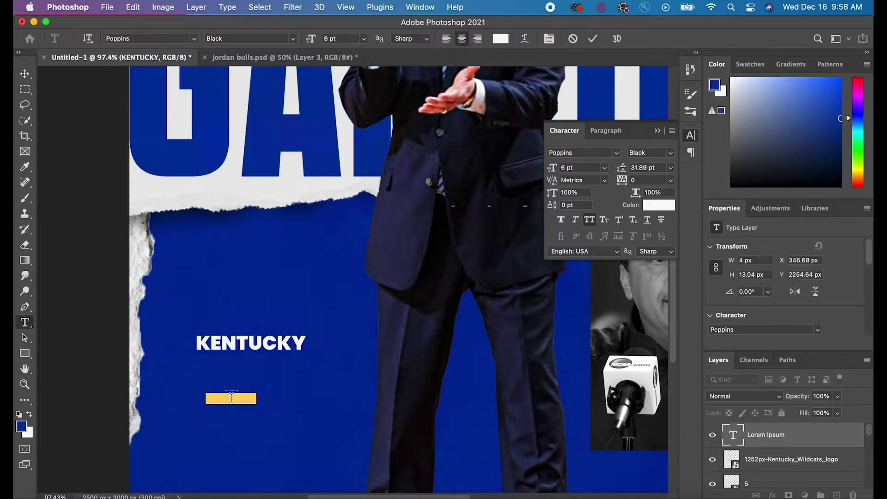
left_click(524, 39)
left_click(434, 202)
left_click(448, 219)
left_click(526, 208)
left_click(205, 394)
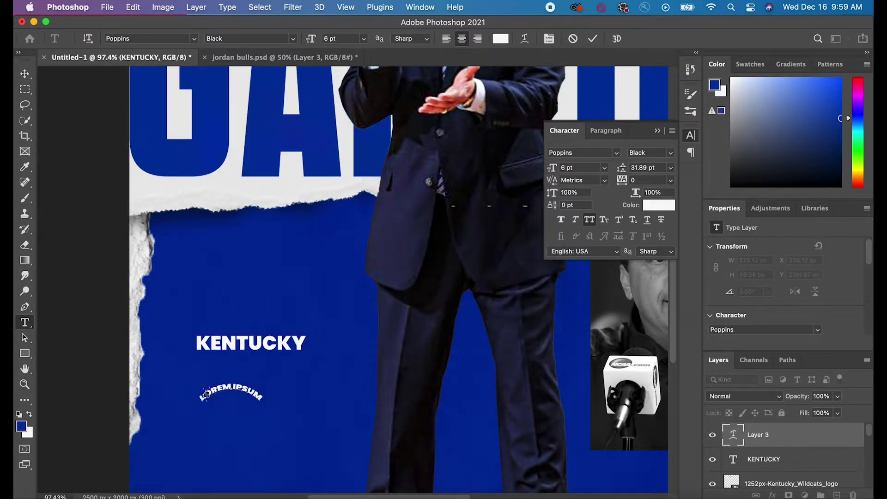
left_click(593, 38)
Warp the larger KENTUCKY text with the Arc style.
left_click(270, 342)
left_click(524, 39)
left_click(432, 201)
left_click(448, 219)
left_click(527, 210)
Shrink the larger KENTUCKY arc and rotate it to about 55° beside the duct tape's upper end.
left_click(24, 74)
left_click_drag(325, 287, 266, 313)
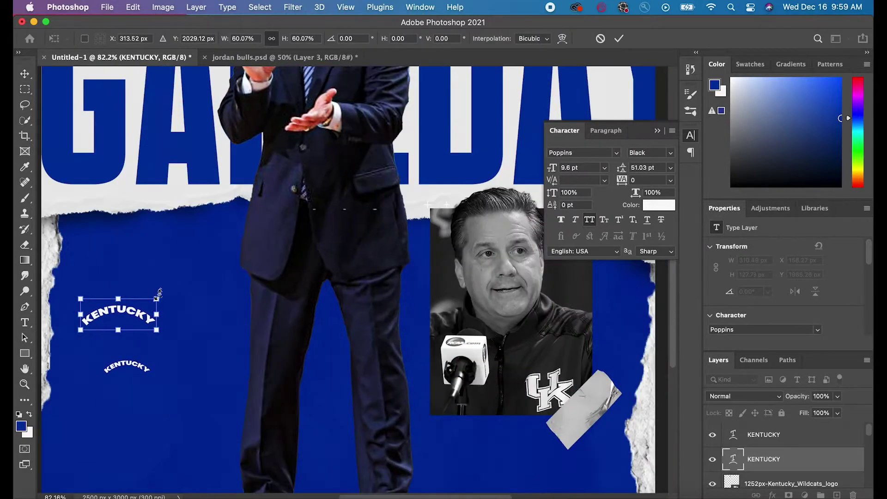
left_click_drag(138, 317, 605, 333)
scroll(601, 332, "down", 3)
left_click_drag(535, 318, 557, 320)
left_click_drag(587, 322, 545, 347)
key("Return")
Move the smaller KENTUCKY arc beneath the framed portrait and rotate it counterclockwise.
left_click(196, 342)
key("super+t")
left_click_drag(196, 342, 343, 355)
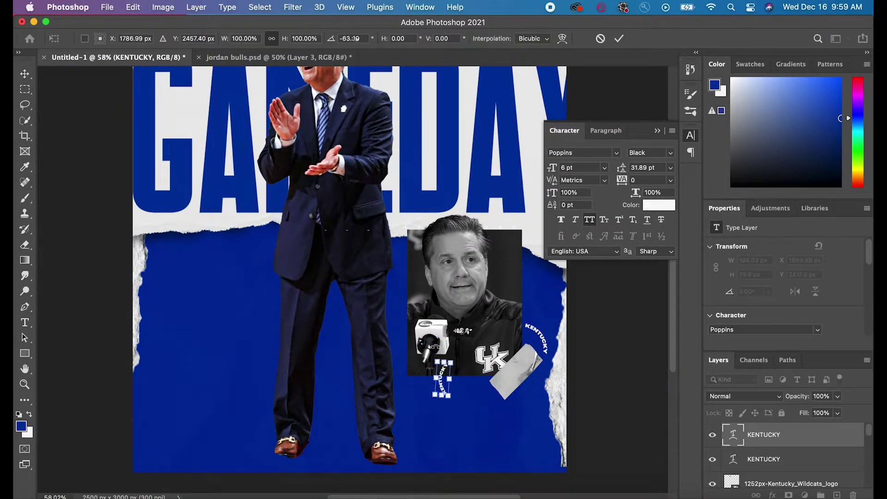
scroll(531, 364, "up", 5)
scroll(531, 323, "down", 3)
scroll(531, 324, "right", 4)
key("Return")
Scale the KENTUCKY arc beside the duct tape to 84.48% and rotate it by -10.39° to hug the tape's end.
left_click(512, 228)
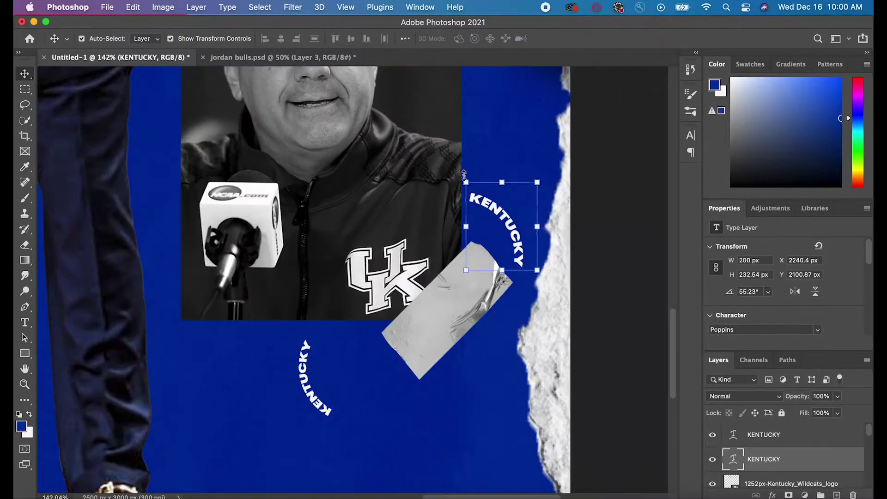
left_click_drag(554, 277, 561, 267)
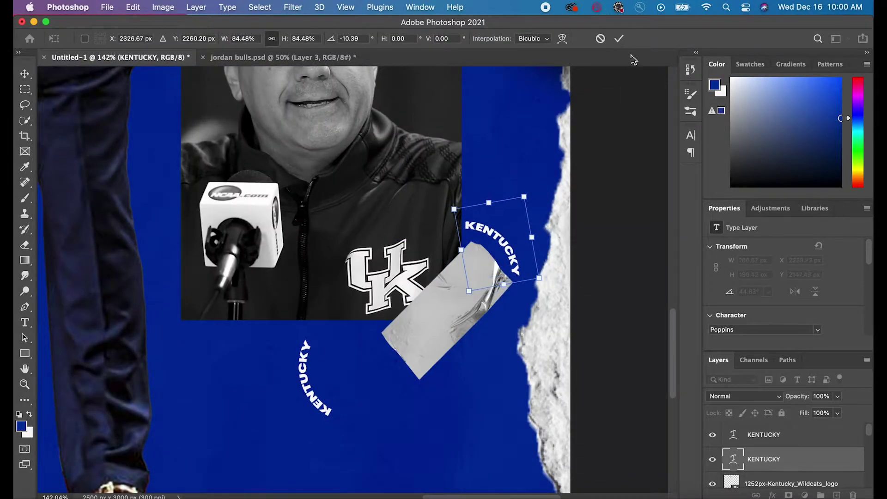
left_click(619, 38)
Try scaling the second KENTUCKY arc to 85.48% and rotating it below the first arc to continue the circle around the tape.
left_click(311, 380)
left_click_drag(334, 338, 327, 349)
left_click_drag(370, 336, 411, 350)
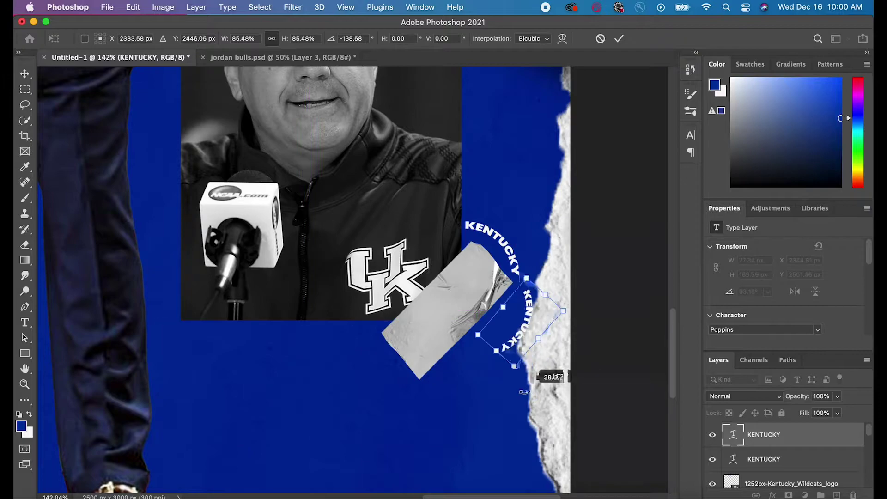
scroll(471, 329, "down", 4)
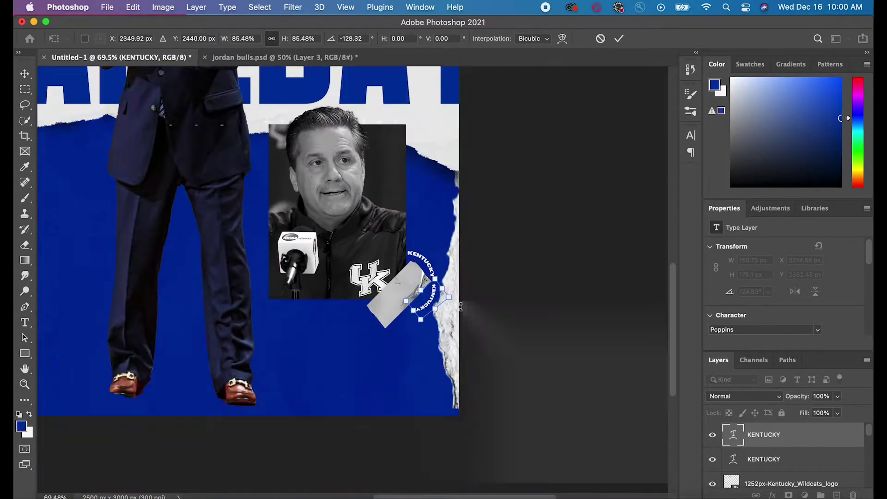
Move the second KENTUCKY arc beneath the portrait, scale it to 57.46%, and set its Arc warp bend to +31%.
scroll(424, 320, "up", 5)
left_click_drag(330, 384, 290, 418)
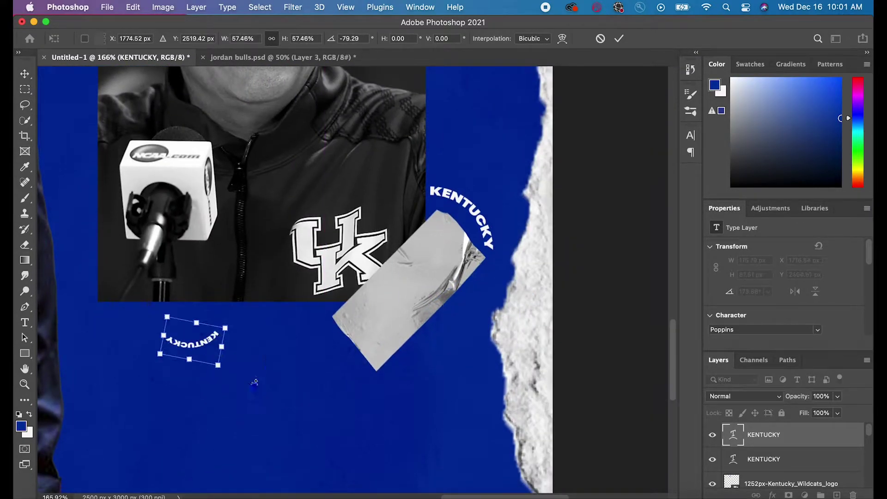
left_click(24, 322)
left_click(503, 38)
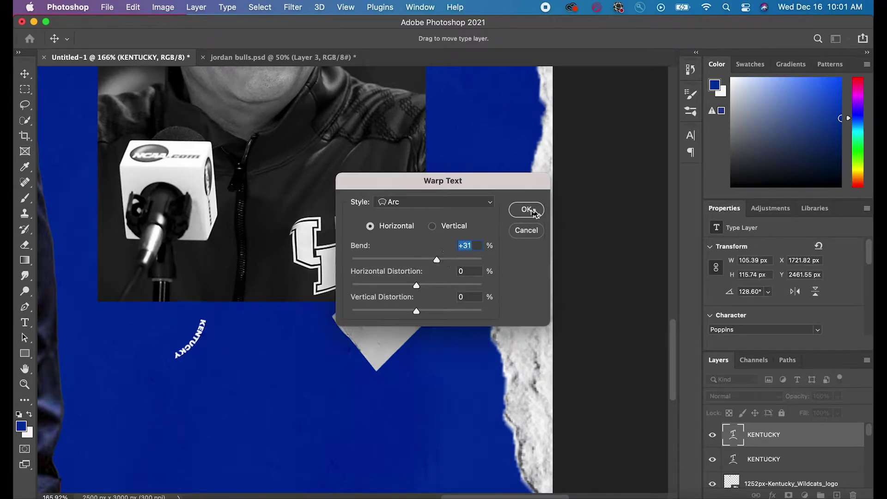
left_click(534, 213)
Adjust the other KENTUCKY arc's warp, scale it to 57.85%, and move it next to the first arc below the portrait.
left_click(763, 459)
left_click(504, 38)
left_click(532, 212)
key("v")
key("super+t")
left_click_drag(502, 176, 469, 209)
left_click_drag(464, 233, 167, 388)
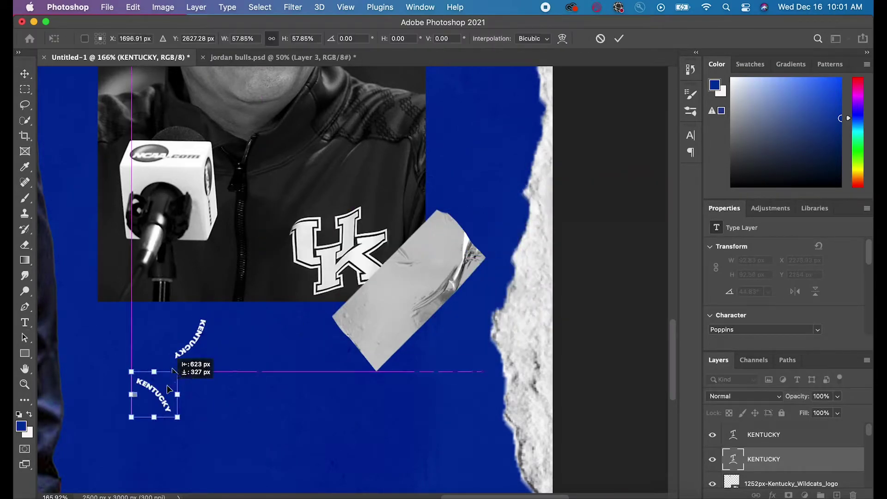
key("Return")
Rotate the relocated KENTUCKY arc to continue the neighbouring word's curve and slightly reduce its warp bend.
scroll(142, 367, "up", 5)
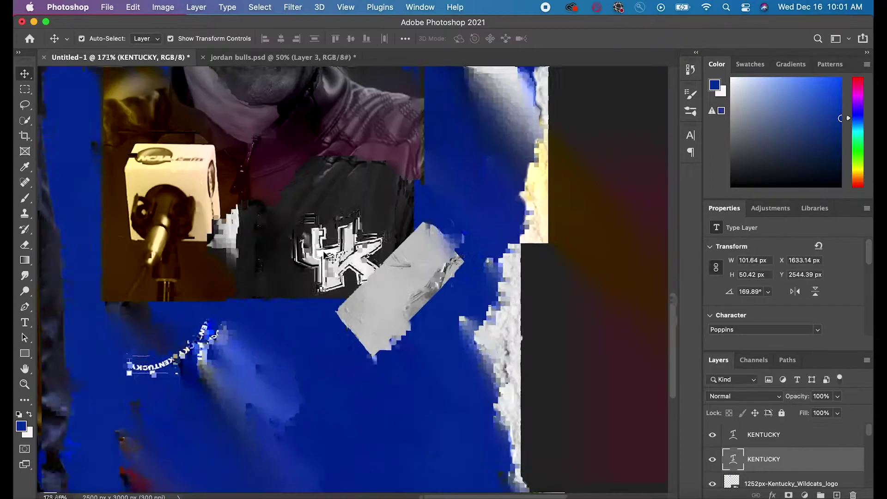
key("super+t")
left_click(619, 39)
key("t")
left_click(524, 38)
left_click_drag(435, 259, 429, 259)
left_click(526, 209)
Shift the upper KENTUCKY arc up and outward, and rotate the lower one by -4.13° so that it follows on from it.
key("super+minus")
scroll(270, 360, "up", 2)
left_click(289, 273)
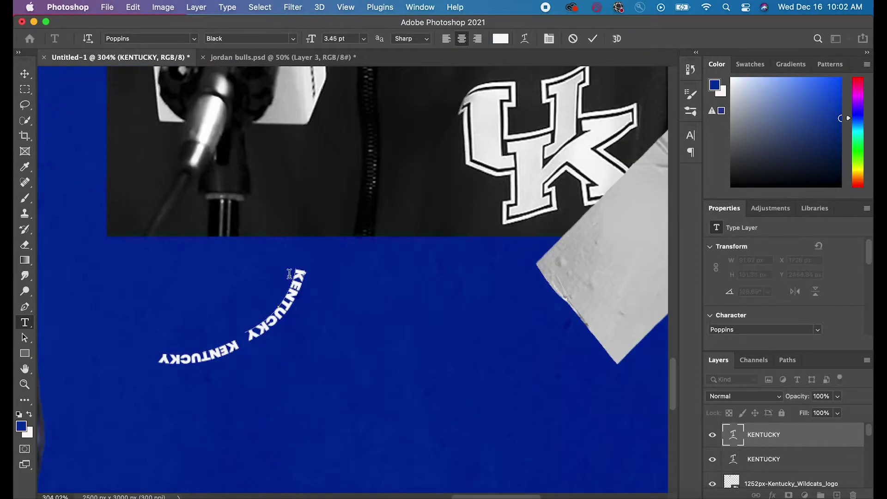
key("super+Return")
key("v")
left_click_drag(285, 300, 302, 275)
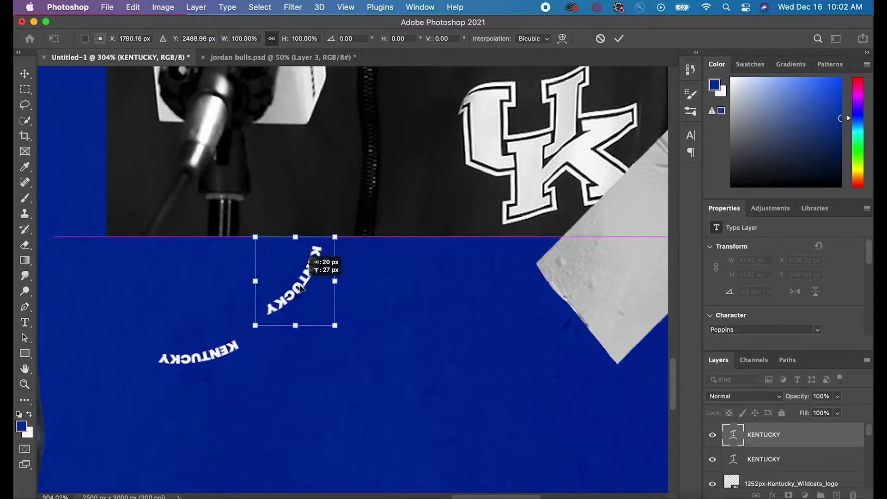
left_click(223, 354)
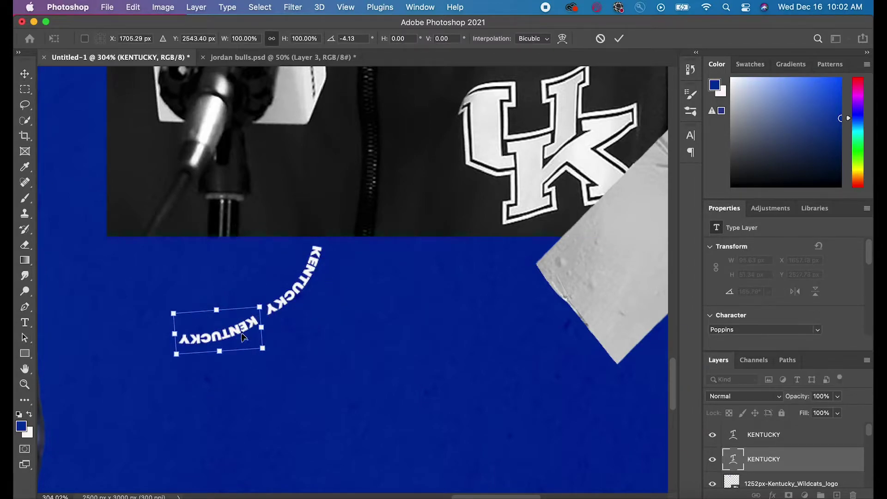
left_click(619, 38)
Duplicate the KENTUCKY arc twice and rotate the copies into place to extend the curve around its left side.
key("super+j")
key("super+t")
left_click_drag(208, 341, 130, 336)
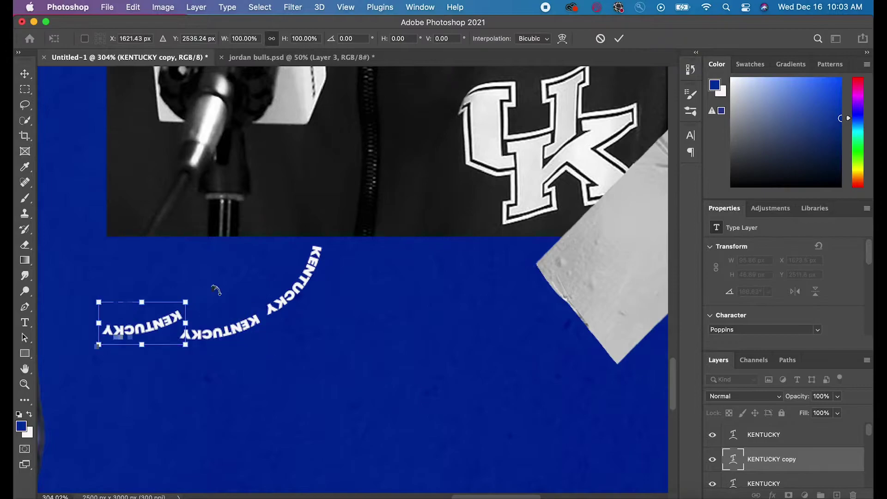
key("Escape")
key("t")
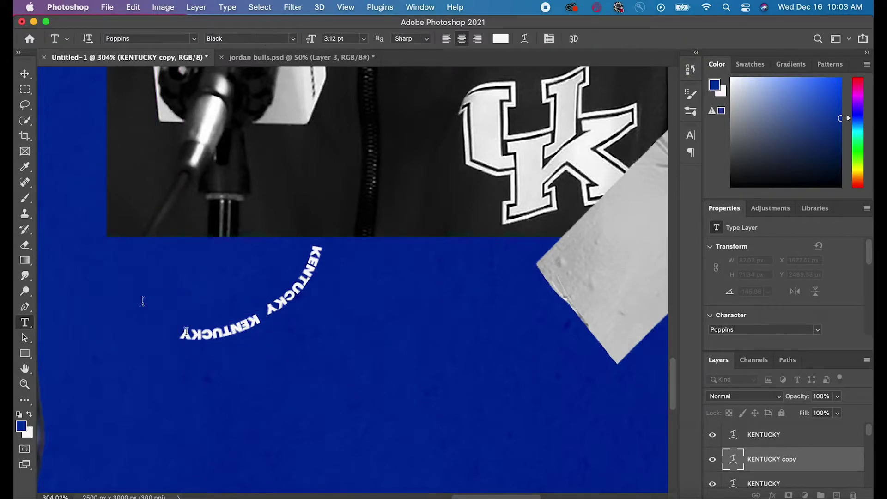
key("Return")
key("Escape")
key("v")
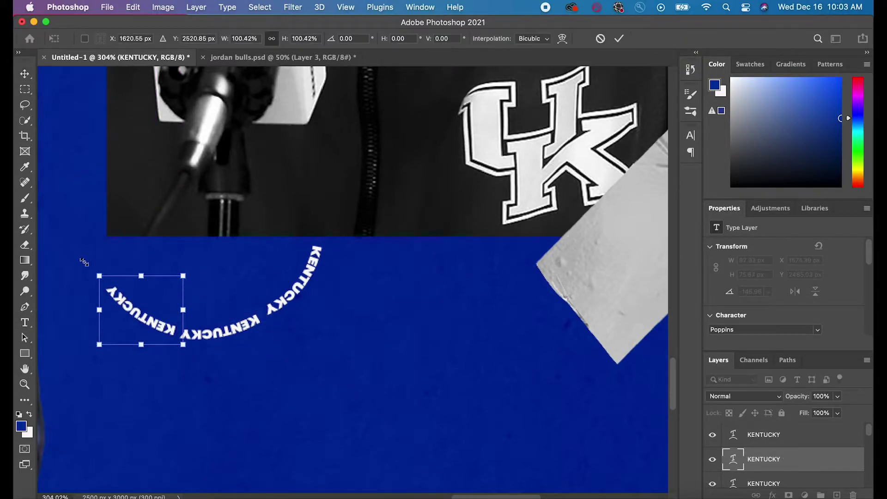
left_click(619, 38)
key("super+alt+t")
left_click_drag(141, 309, 81, 228)
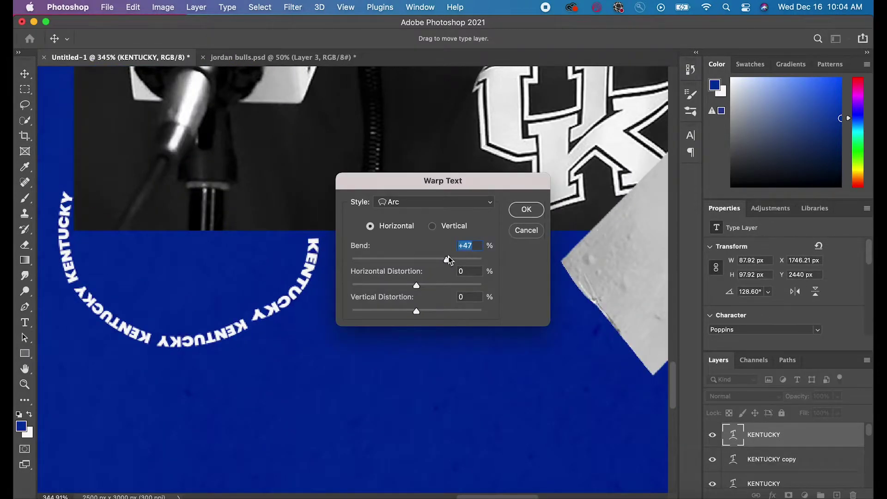
Set the right-hand KENTUCKY's bend to +47%, scale it to 90.24%, and rotate it by -14.82° to continue the curve.
key("Return")
key("super+t")
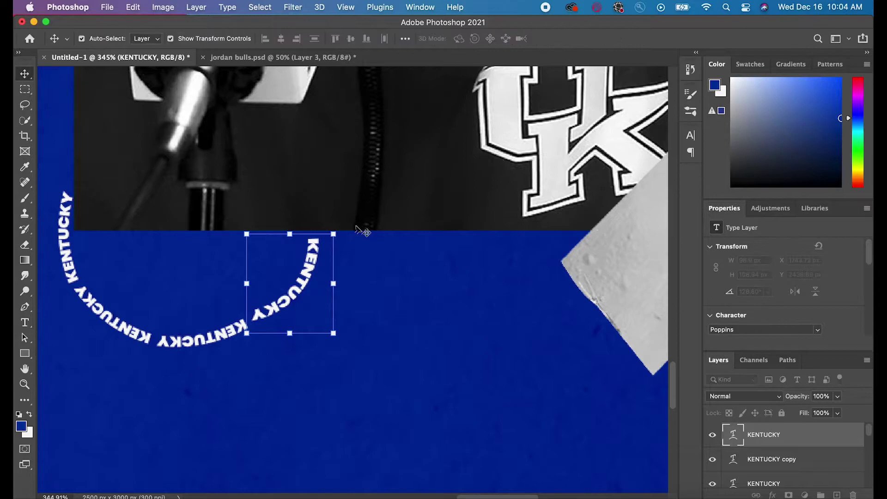
left_click_drag(362, 232, 352, 220)
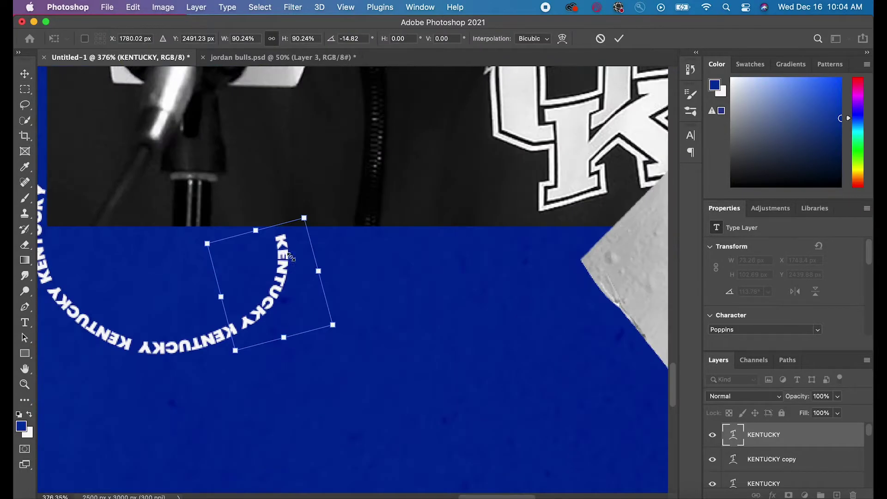
key("Return")
left_click(542, 203)
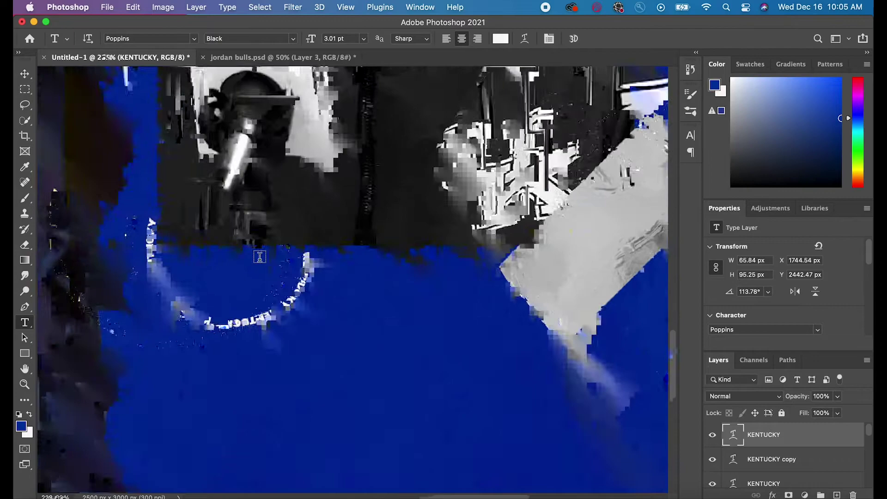
Group the four curved KENTUCKY text layers.
left_click_drag(829, 455, 818, 461)
left_click(818, 466, "shift")
key("super+g")
Enlarge the KENTUCKY group, rotate it counterclockwise by about 78°, and position it around the duct tape.
key("v")
scroll(354, 280, "down", 4)
left_click_drag(366, 228, 289, 307)
scroll(275, 296, "down", 3)
left_click_drag(352, 269, 350, 260)
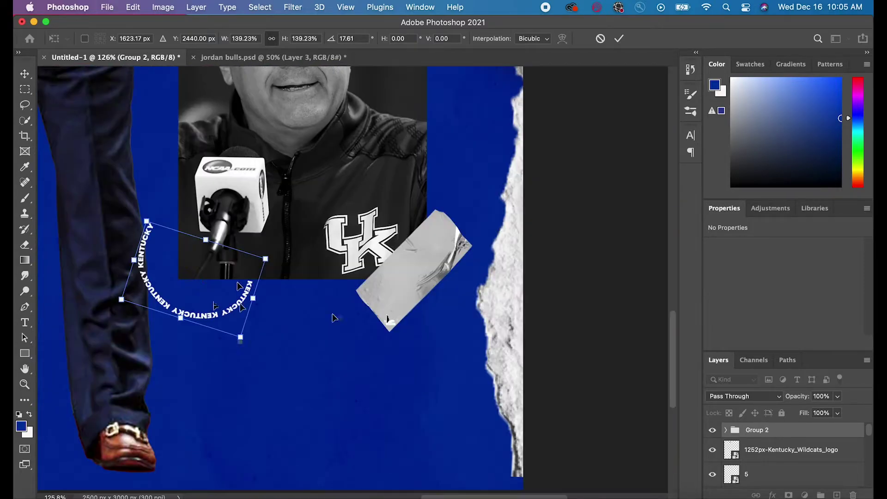
left_click_drag(332, 317, 558, 166)
scroll(558, 166, "down", 2)
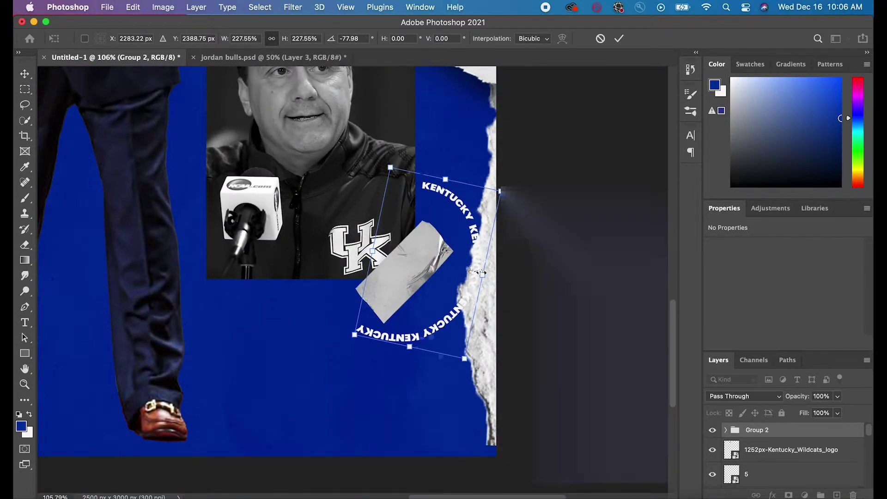
left_click_drag(482, 275, 466, 271)
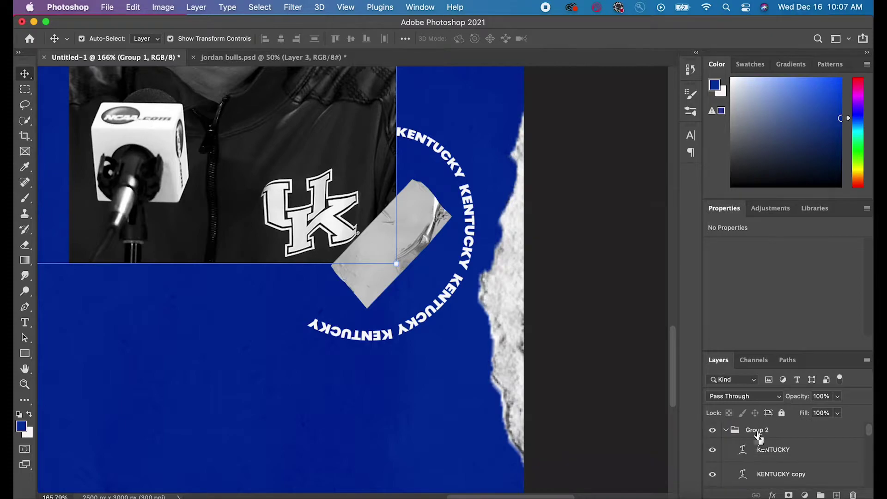
Reposition the bottom KENTUCKY copy and rotate it by 6.85° to continue the ring beneath the duct tape.
left_click(379, 326)
left_click_drag(362, 341, 306, 327)
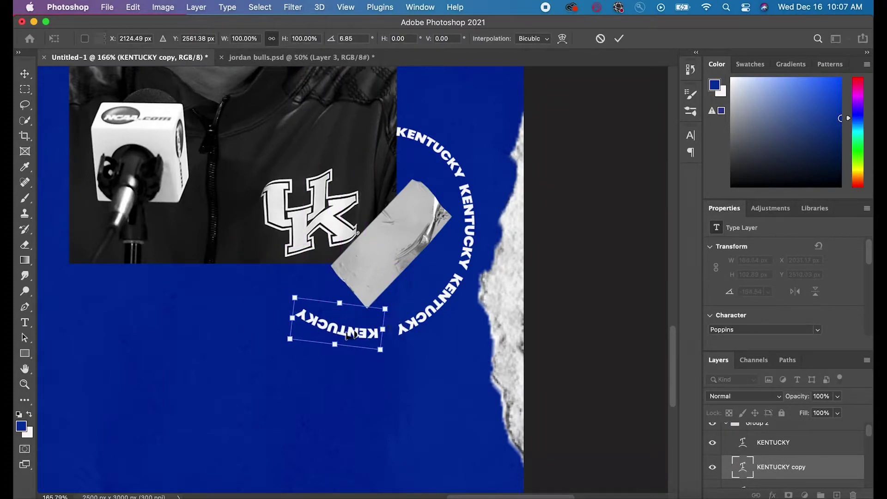
scroll(396, 341, "up", 4)
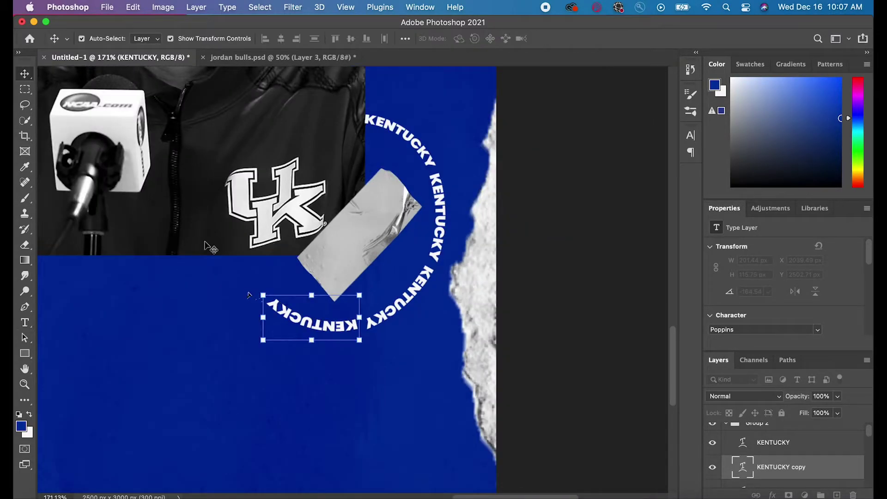
Draw a blue circle with the Ellipse tool inside the KENTUCKY ring as an alignment guide.
mouse_move(244, 288)
left_mouse_down()
mouse_move(393, 89)
mouse_move(414, 74)
left_mouse_up()
right_click(25, 353)
left_click(69, 369)
mouse_move(312, 166)
left_mouse_down()
mouse_move(348, 198)
mouse_move(364, 245)
left_mouse_up()
key("super+z")
Align the bottom KENTUCKY words to the circle's edge and set the lower-right word's Arc bend to +22%.
key("v")
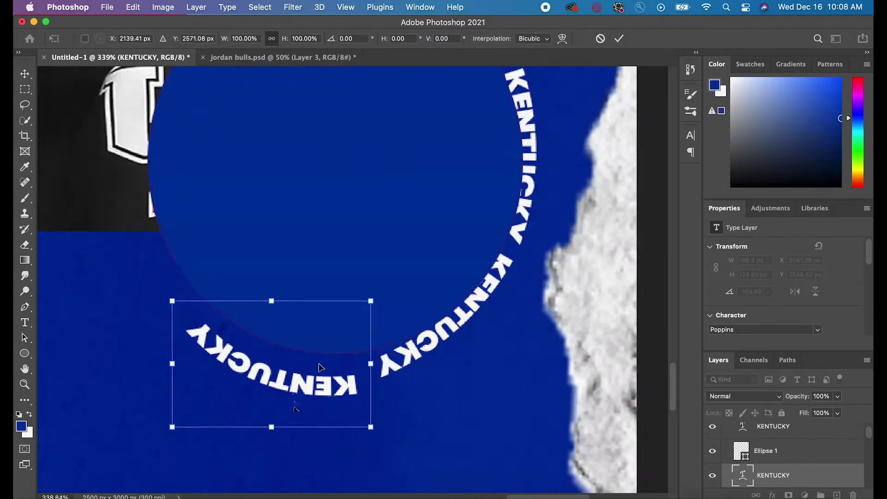
left_click_drag(379, 295, 388, 282)
key("Return")
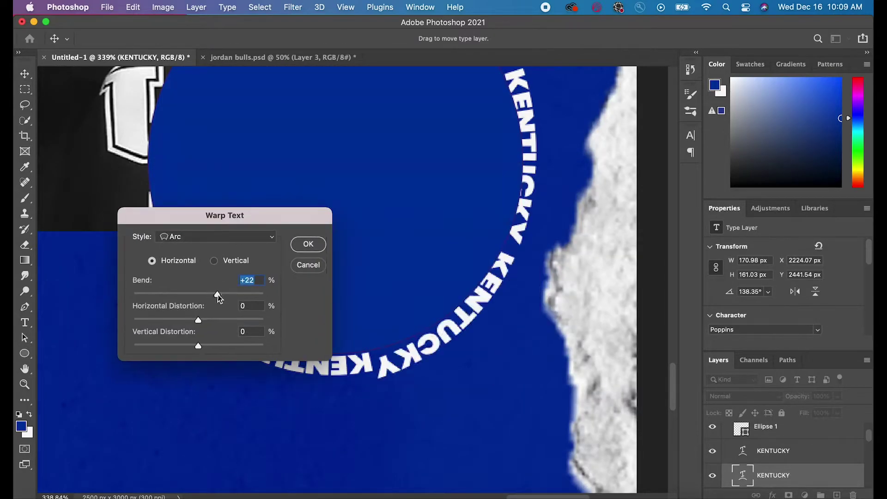
key("Return")
left_click_drag(531, 242, 563, 223)
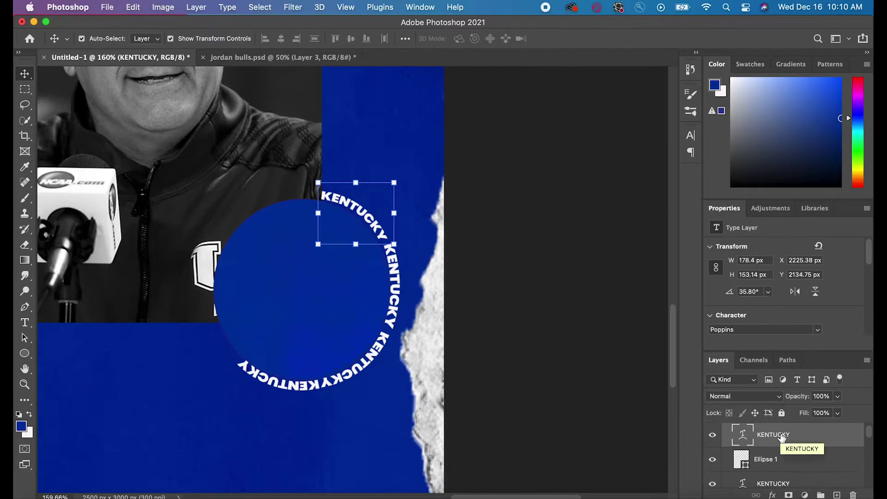
Duplicate the top KENTUCKY arc and rotate the copy by about -144.5° along the circle's left edge.
left_click_drag(356, 211, 217, 323)
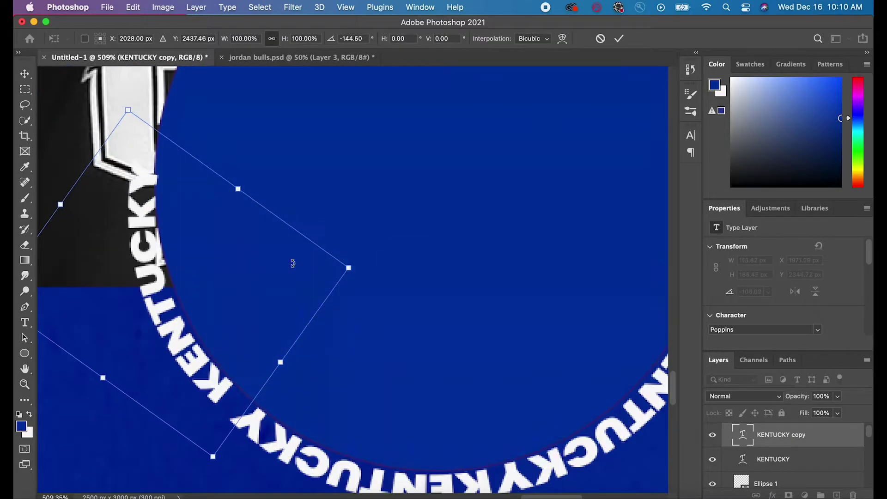
left_click_drag(293, 257, 301, 266)
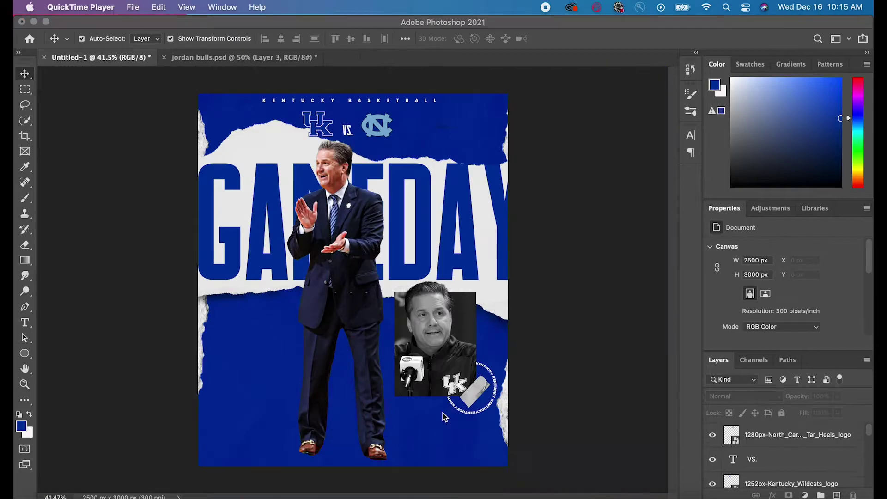
Place the tape image and the holographic texture 2.png from the Editing folder, with the texture clipped to the tape.
left_click(164, 230)
left_click(313, 213)
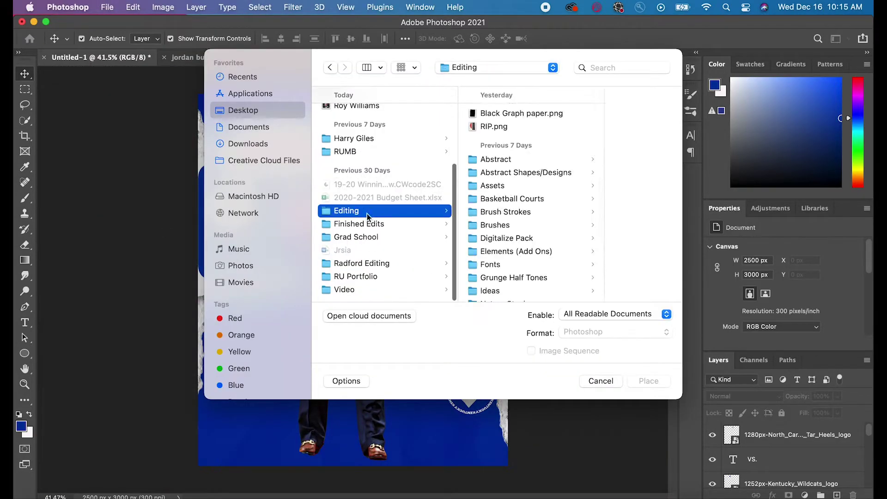
scroll(471, 217, "down", 5)
left_click(455, 263)
left_click(570, 169)
left_click(437, 151)
left_click(425, 258)
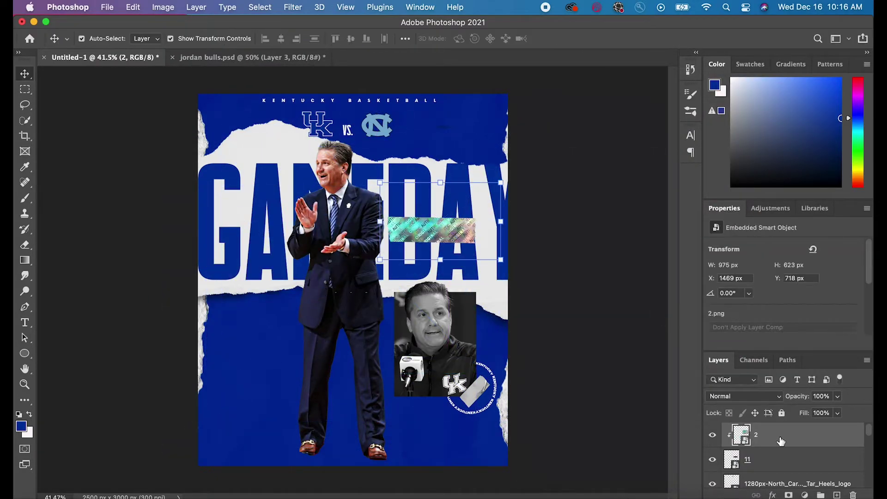
Change the holographic texture's blend mode and brighten the tape with an image adjustment.
left_click(744, 396)
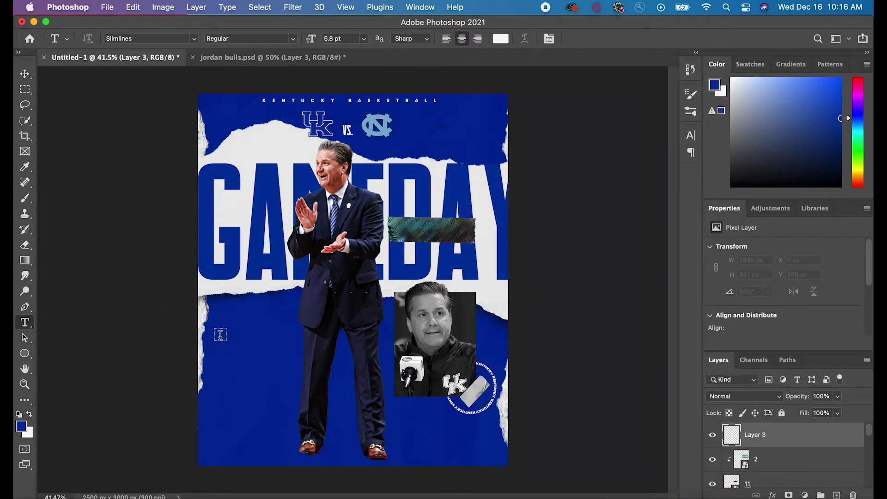
left_click(163, 7)
left_click(337, 99)
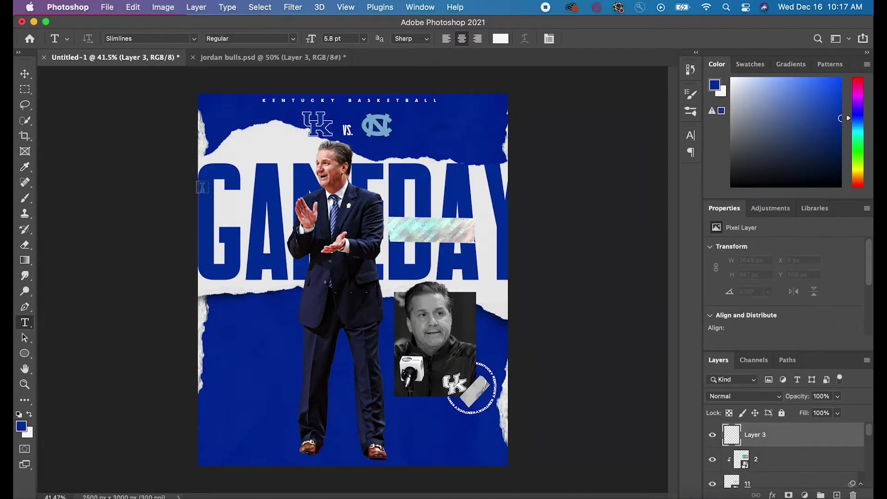
Add the text GOOD LUCK!, scale it to 110.53%, and centre it on the holographic tape.
left_click(279, 318)
type("GOOD LUCK!")
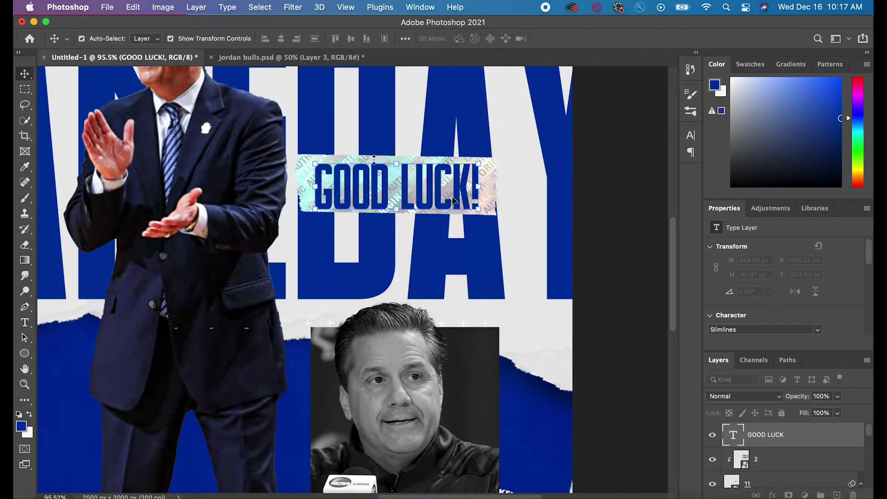
left_click_drag(452, 188, 469, 194)
key("Return")
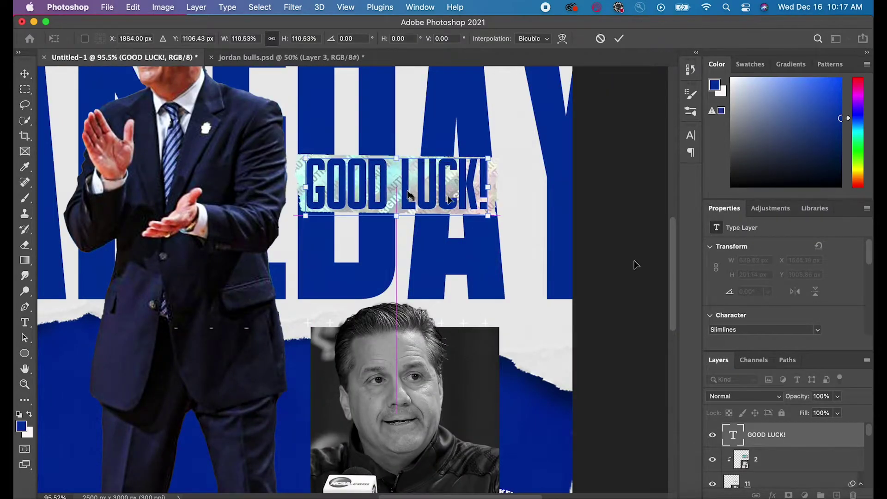
Change the GOOD LUCK! text's blend mode and tilt the text and its tape counterclockwise.
left_click(743, 396)
left_click(754, 278)
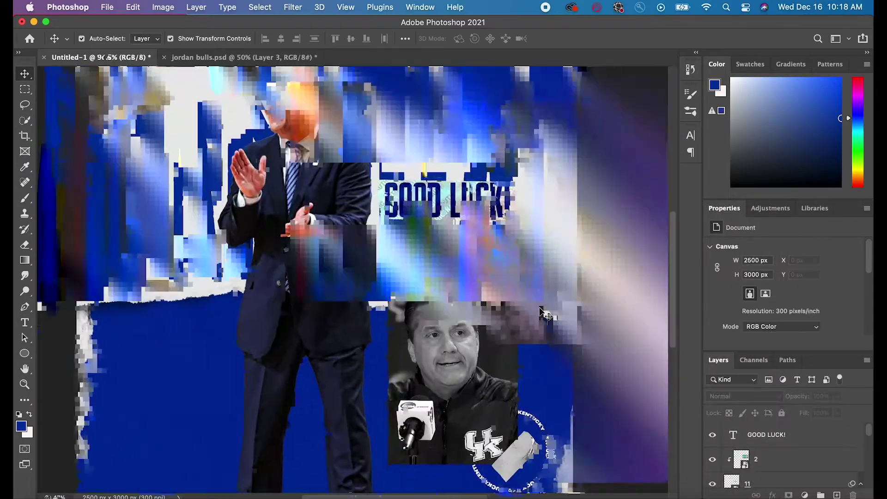
mouse_move(545, 175)
left_mouse_down()
mouse_move(523, 184)
mouse_move(545, 194)
left_mouse_up()
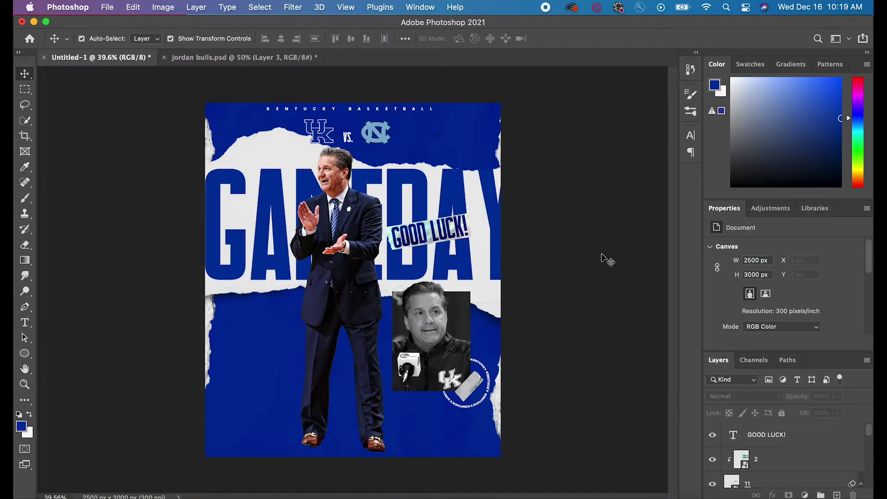
Add the white two-line text COACH CAL in Press Gothic at 40.8 pt beside the coach's legs.
left_click(194, 38)
left_click(179, 152)
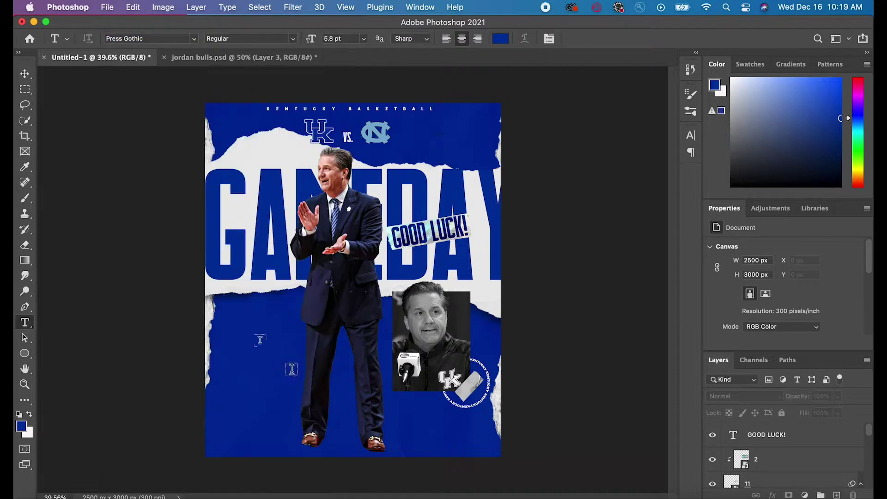
left_click(129, 317)
left_click(795, 192)
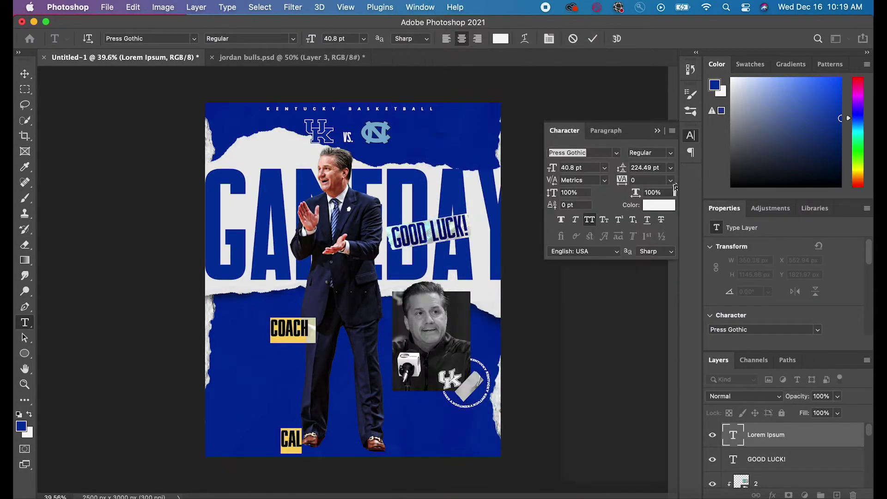
Set the leading of the COACH CAL text to 36 pt and reduce the word COACH to 16 pt.
left_click_drag(291, 316, 278, 311)
left_click(670, 168)
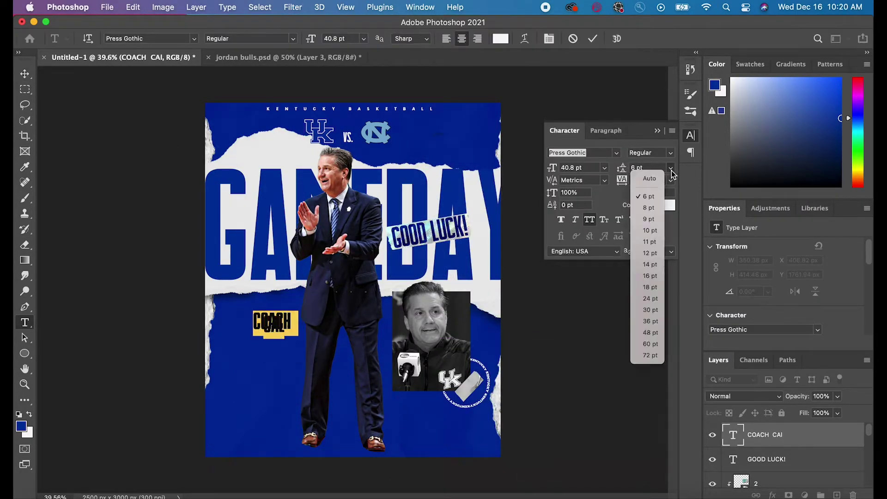
left_click(651, 321)
left_click(604, 167)
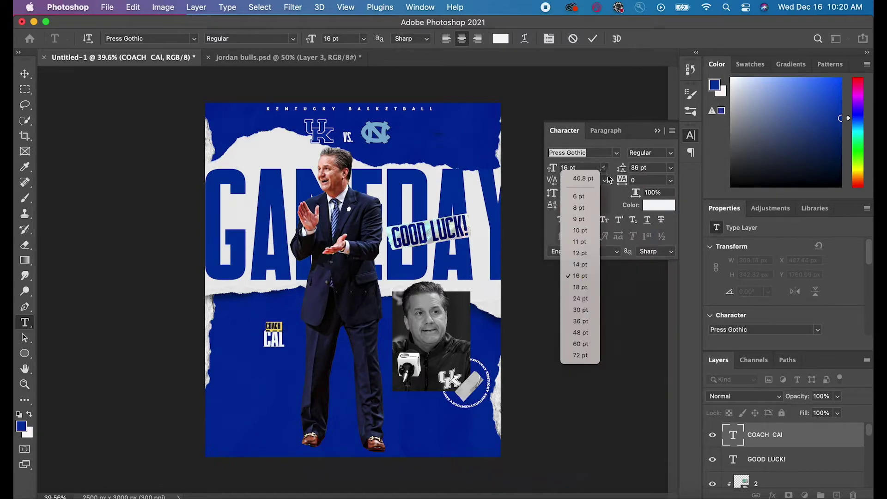
left_click(573, 277)
Extend the second text line to CALIPARI and add a third line reading VS NORTH CAROLINA.
left_click(284, 340)
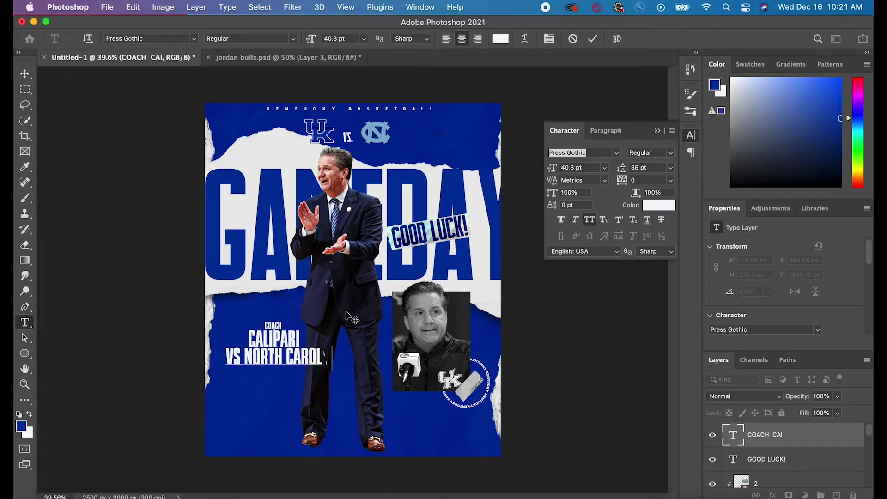
type("INA")
Set the VS NORTH CAROLINA line to 16 pt and tighten its leading beneath CALIPARI.
left_click_drag(330, 358, 217, 358)
left_click(604, 168)
left_click(578, 276)
scroll(305, 363, "up", 6)
left_click(670, 168)
left_click(650, 299)
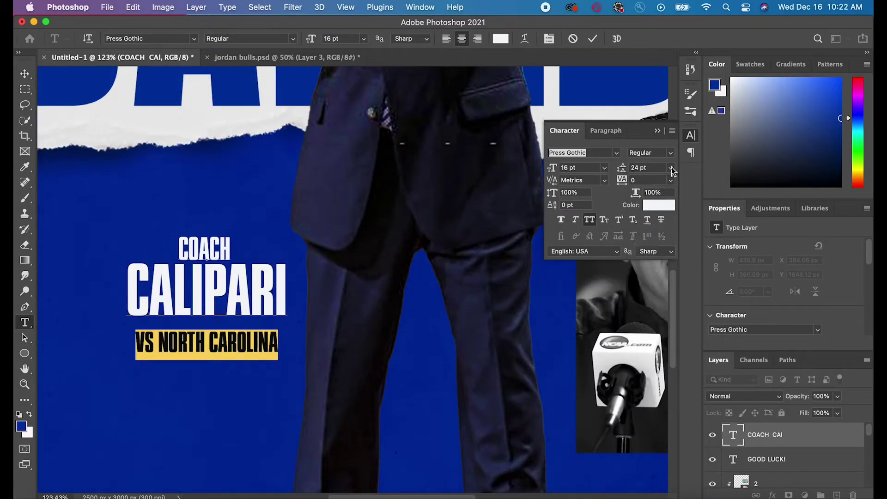
left_click(670, 167)
left_click(650, 282)
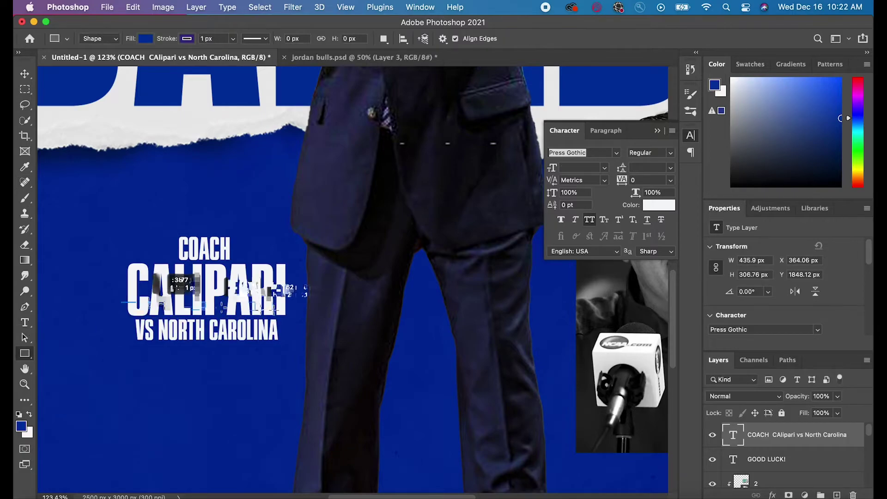
Draw a thin black bar about 468 by 40 px behind the base of CALIPARI and a larger black rectangle under the text.
left_click_drag(122, 303, 296, 318)
scroll(148, 360, "up", 3)
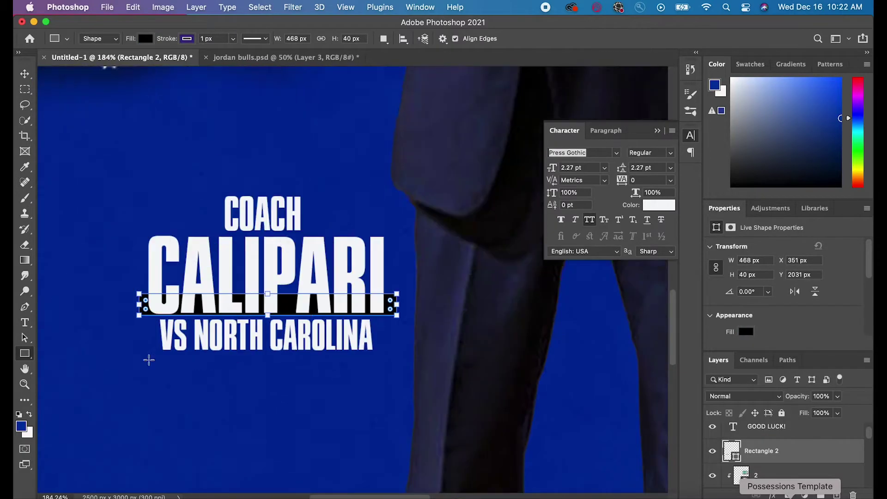
scroll(149, 360, "down", 3)
left_click_drag(111, 303, 389, 397)
Search the image files for top and place Topographic-Map-Pattern-8.png on a new layer above the large black rectangle.
left_click(837, 494)
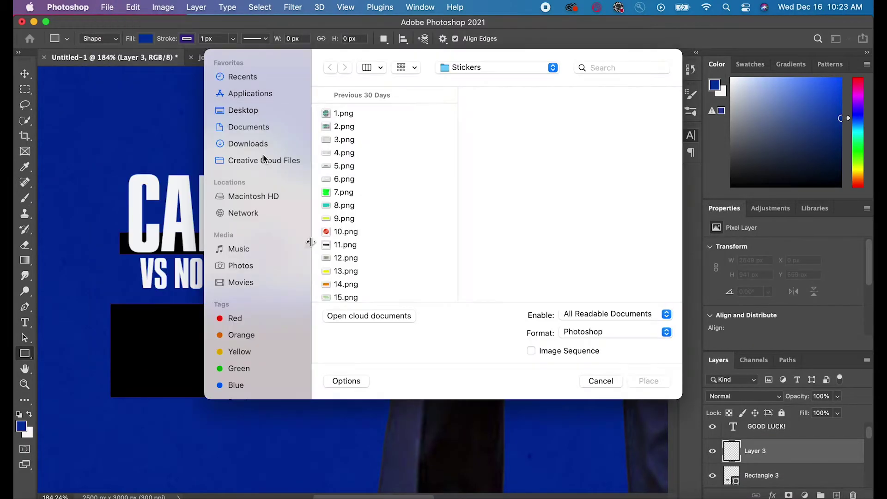
left_click(243, 109)
left_click(351, 252)
left_click(504, 160)
scroll(487, 158, "down", 4)
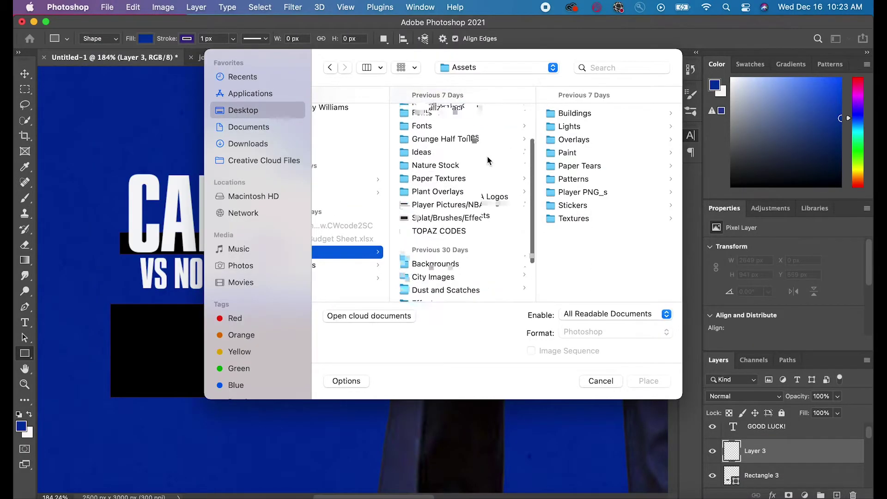
scroll(487, 158, "down", 4)
left_click(429, 200)
left_click(446, 290)
left_click(441, 277)
scroll(596, 203, "down", 5)
left_click(620, 67)
type("top")
left_click(423, 203)
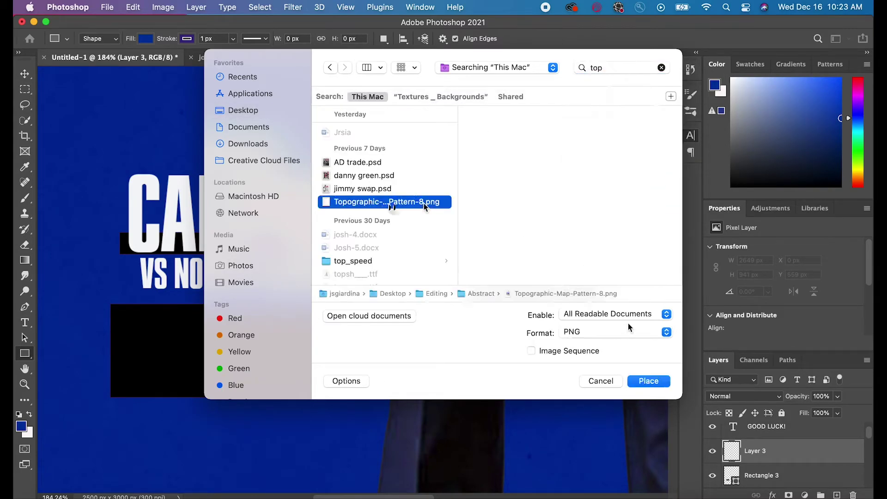
left_click(649, 380)
Scale the topographic pattern down to about 557 by 696 px and position it over the large black rectangle.
scroll(289, 355, "down", 5)
left_click_drag(438, 173, 283, 358)
scroll(294, 442, "up", 3)
left_click_drag(350, 441, 277, 331)
left_click_drag(194, 259, 272, 249)
key("Return")
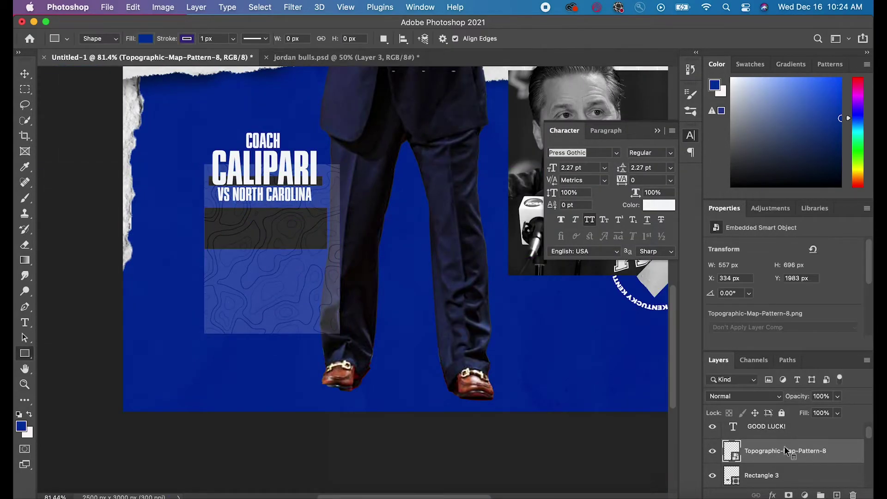
Clip the topographic pattern to the black rectangle and set its blend mode to Vivid Light.
right_click(785, 451)
left_click(739, 277)
left_click(744, 397)
left_click(742, 352)
scroll(352, 280, "down", 5)
Apply a Hue/Saturation adjustment to the clipped topographic pattern to lighten its lines.
key("v")
left_click(782, 448)
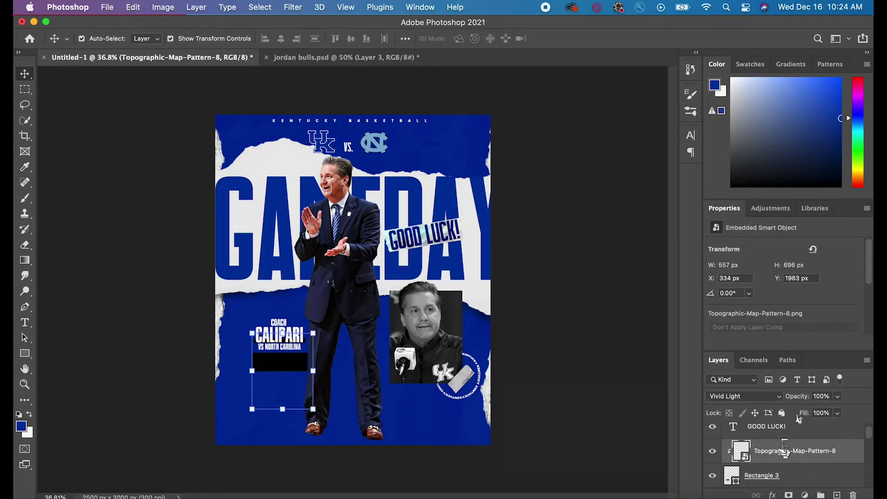
scroll(338, 435, "up", 5)
left_click(163, 7)
left_click(323, 103)
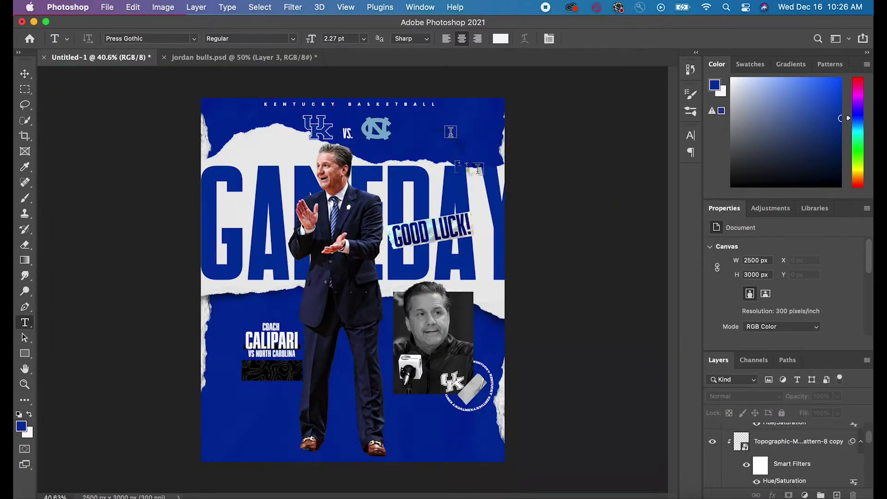
Place the particles.jpg overlay from the Overlays folder above the COACH CALIPARI text.
left_click(107, 7)
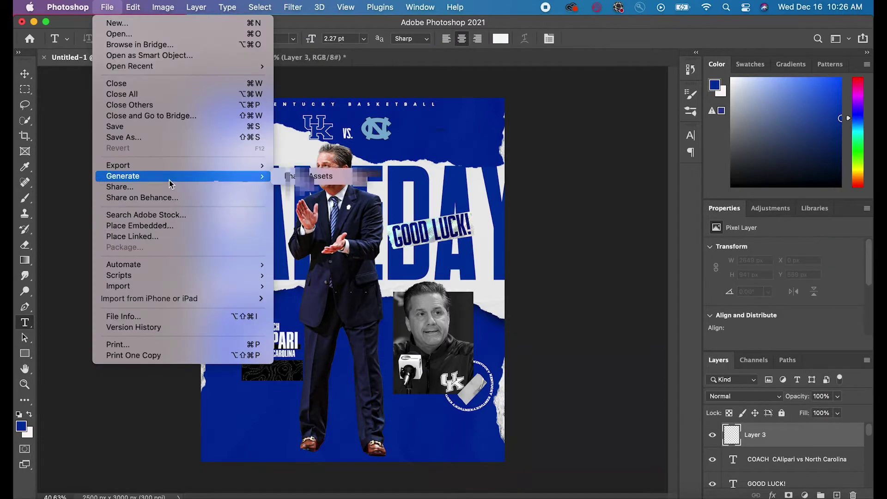
left_click(139, 212)
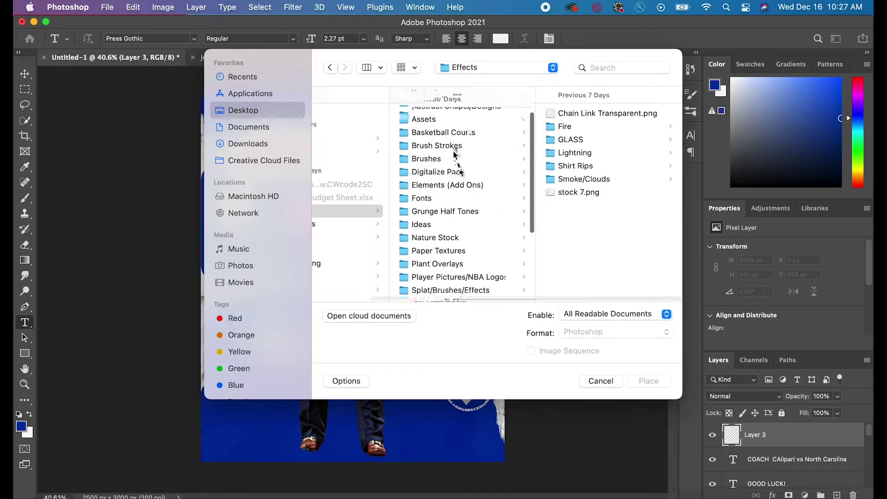
left_click(457, 184)
left_click(573, 140)
left_click(440, 114)
scroll(440, 194, "down", 5)
left_click(441, 276)
left_click(441, 265)
left_click(441, 276)
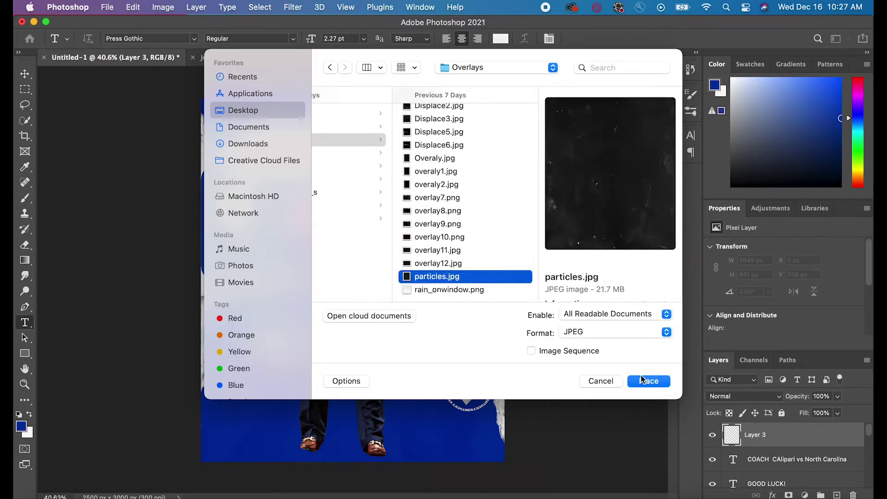
left_click(641, 379)
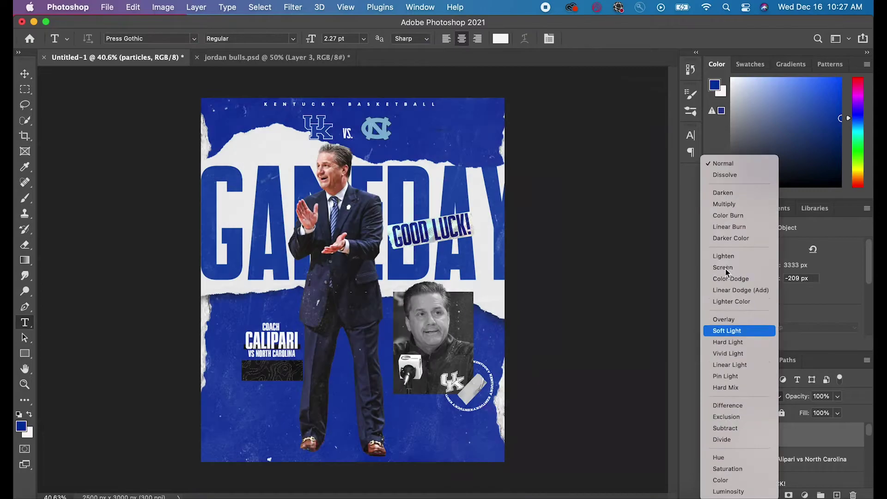
Set the particles overlay to Screen and move it directly above the Paper group.
left_click(725, 269)
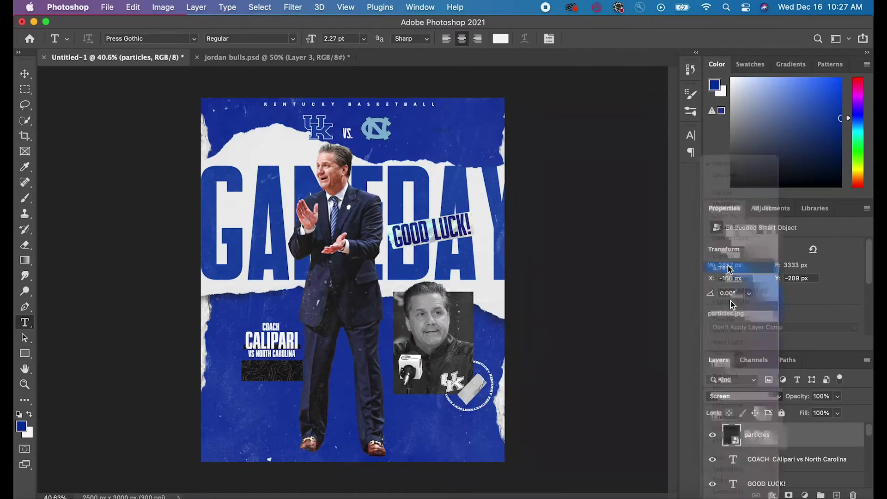
left_click_drag(783, 413, 781, 426)
scroll(535, 356, "down", 2)
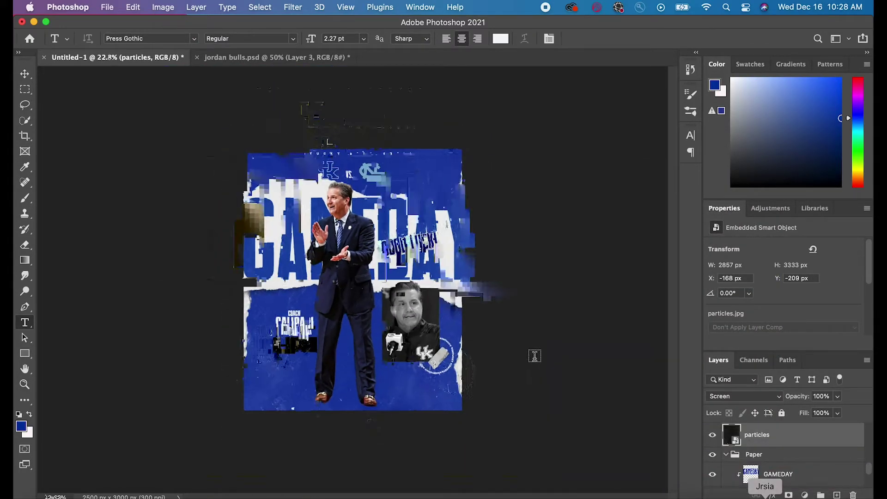
scroll(534, 357, "up", 3)
Browse the pattern images and add Halftone 3.png beneath the GAMEDAY text on the torn paper at 38% opacity.
scroll(782, 445, "up", 10)
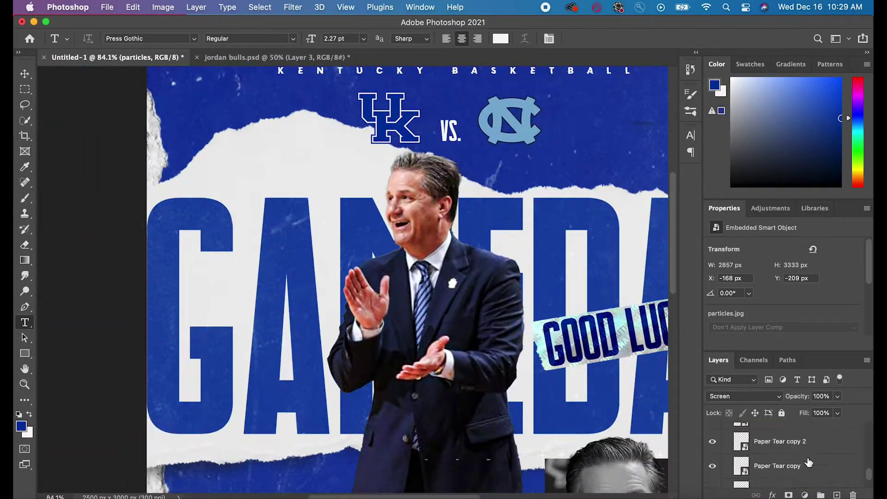
left_click(752, 485)
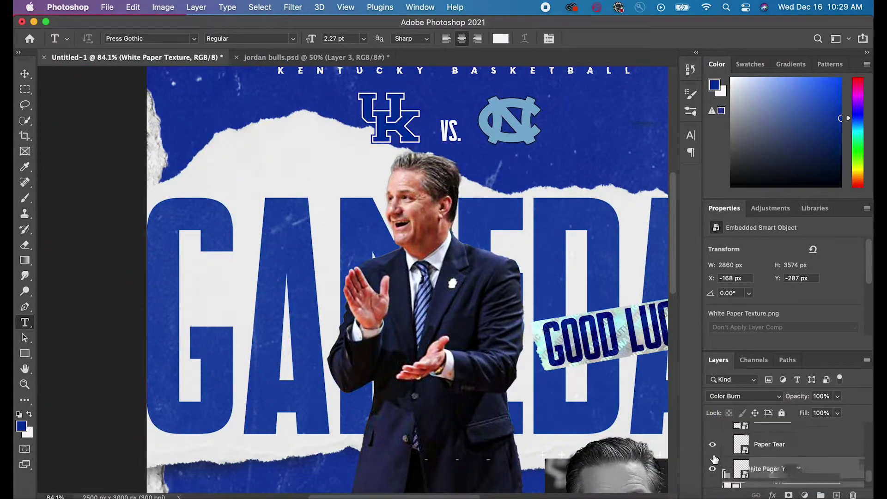
left_click(801, 463)
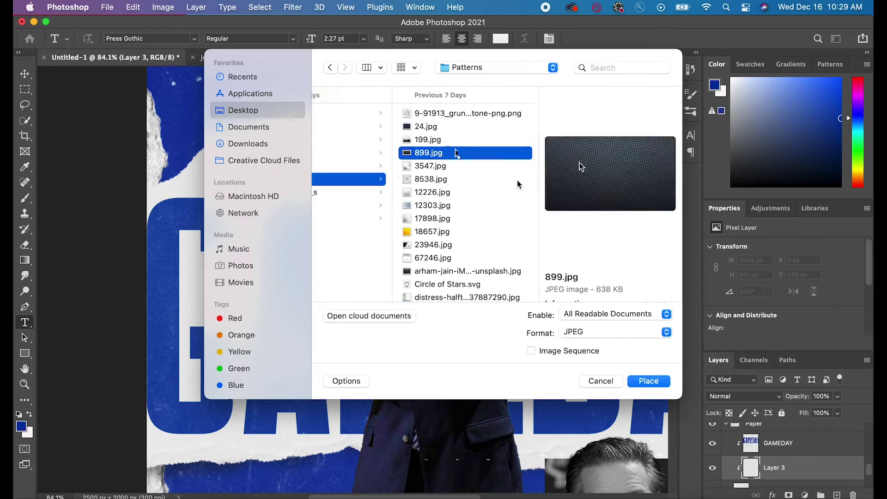
key("Down")
key("Down")
key("Down")
key("Down")
key("Down")
key("Down")
key("Down")
key("Down")
key("Down")
key("Down")
key("Down")
key("Down")
key("Down")
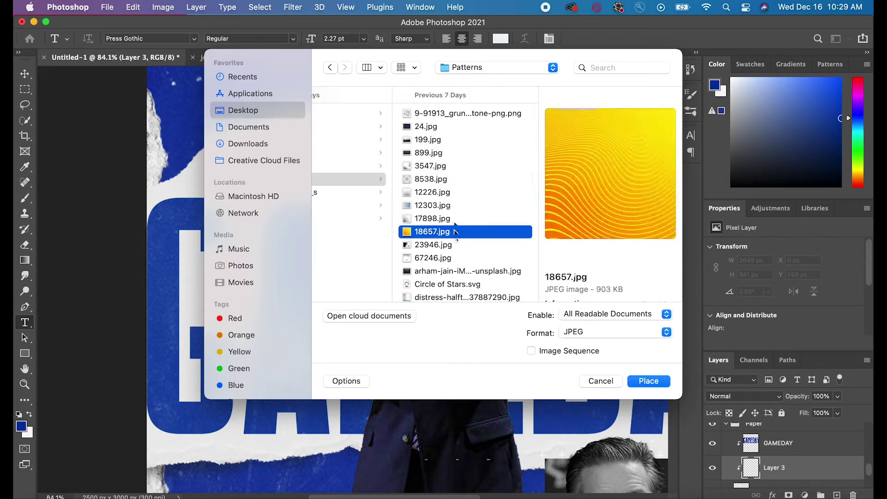
scroll(451, 229, "down", 3)
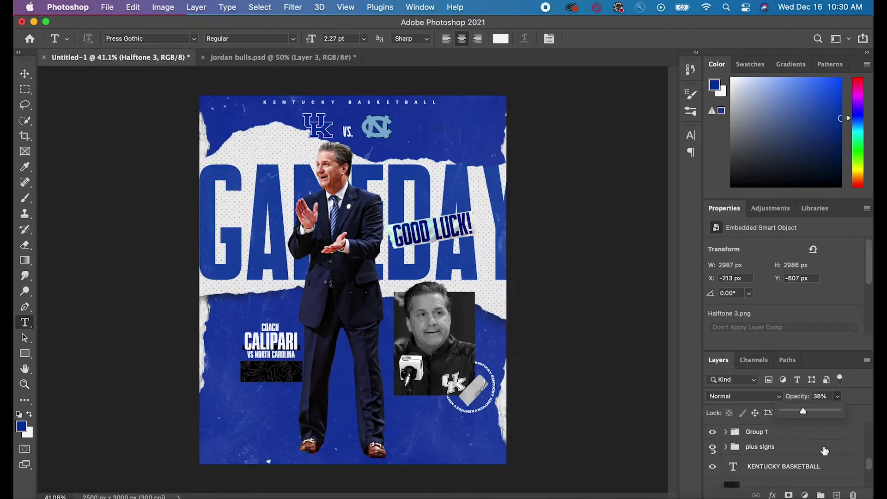
Place the pattern 24.jpg clipped to the large black rectangle and change its blend mode to remove the purple tint.
left_click(837, 495)
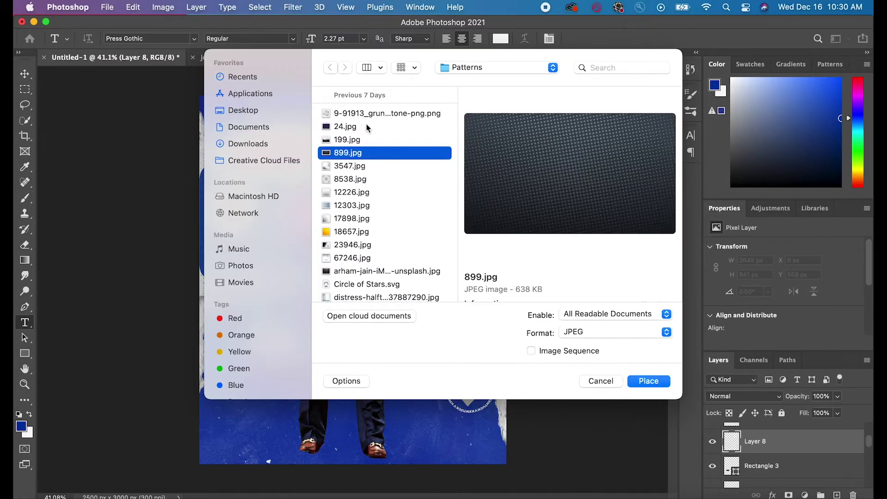
right_click(780, 441)
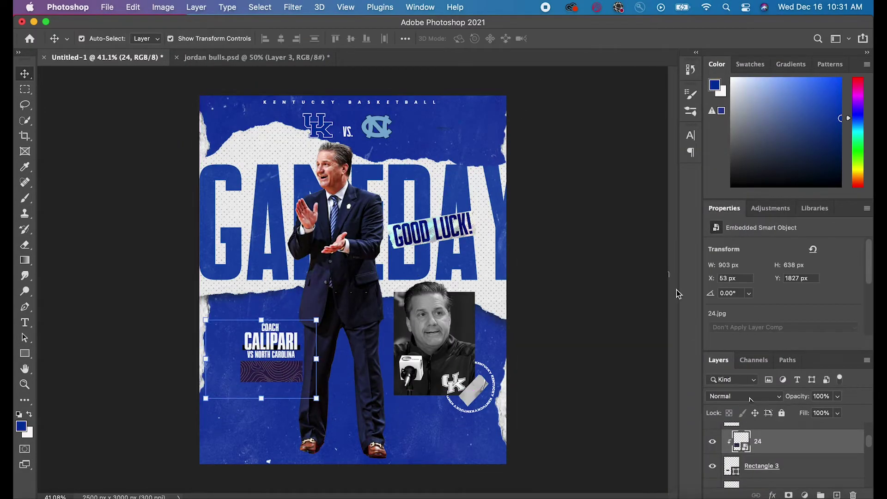
left_click(743, 396)
left_click(724, 474)
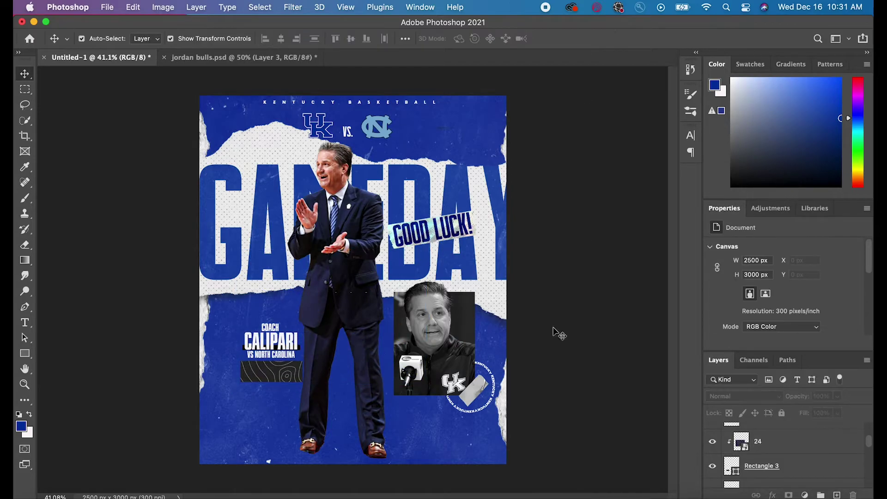
Draw a 1690 by 1613 px ellipse over the poster's lower-left corner and run black 13.29 pt GAMEDAY text repeatedly along its edge.
left_click_drag(296, 360, 334, 323)
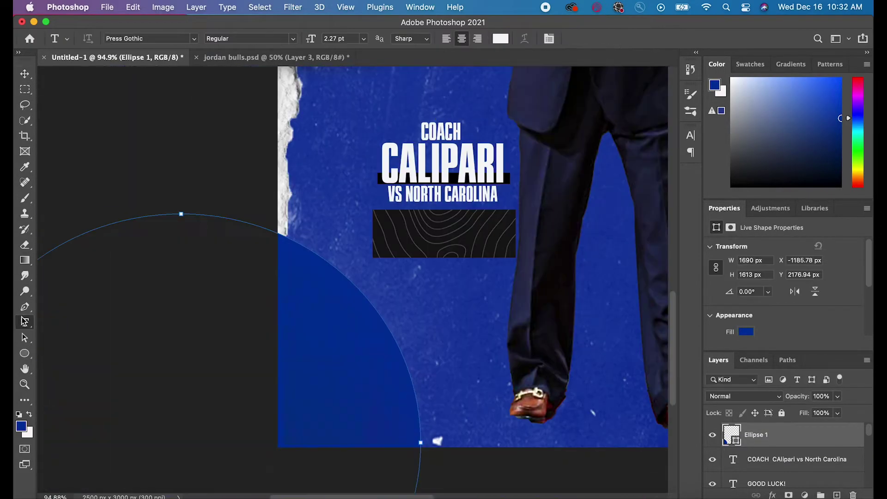
left_click(289, 231)
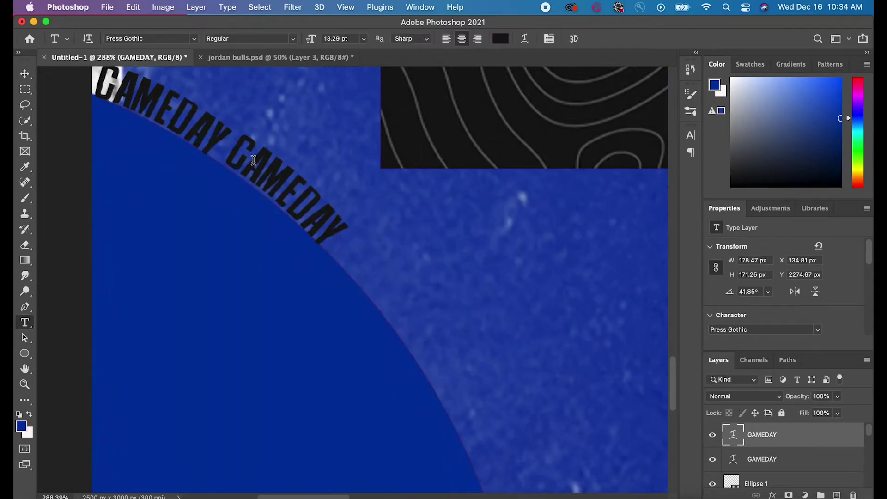
left_click_drag(359, 265, 355, 267)
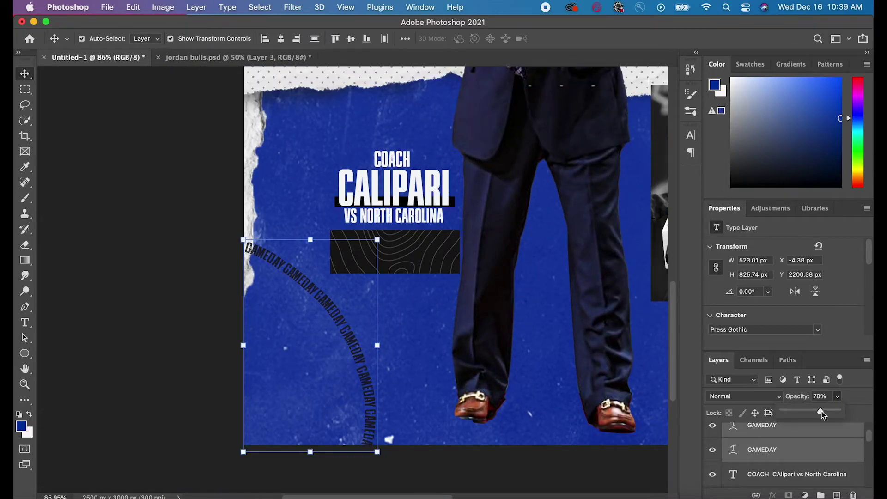
Move the group of curved GAMEDAY texts directly above the White Paper Texture layer.
left_click_drag(806, 469, 756, 483)
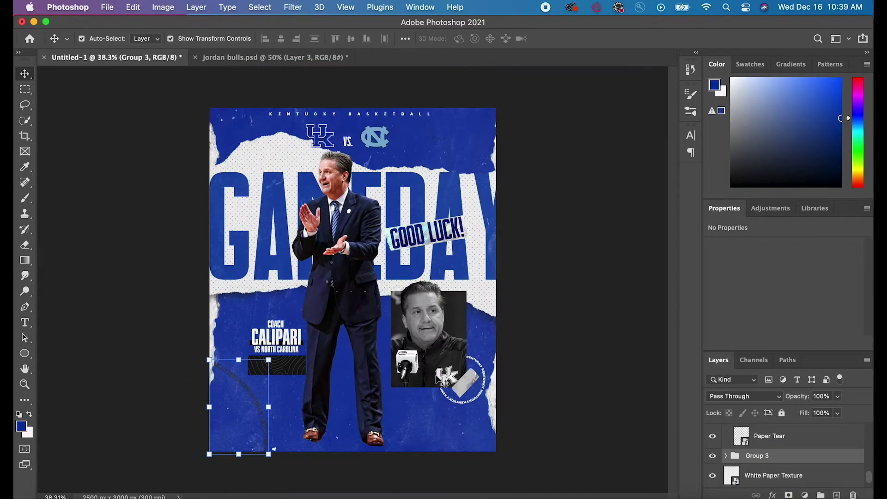
key("super+t")
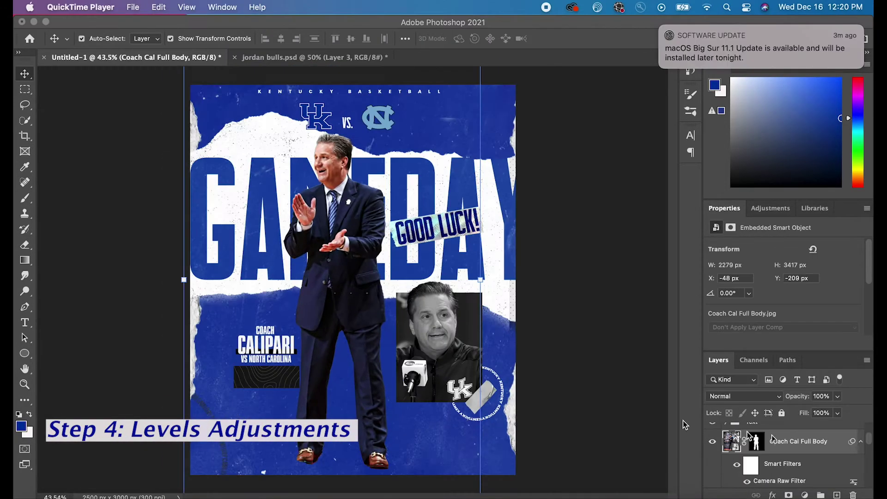
Add a Levels adjustment layer above the coach cutout in Screen mode at 42% opacity, with its mask inverted to black.
left_click(683, 420)
left_click(805, 495)
left_click(812, 279)
left_click(744, 395)
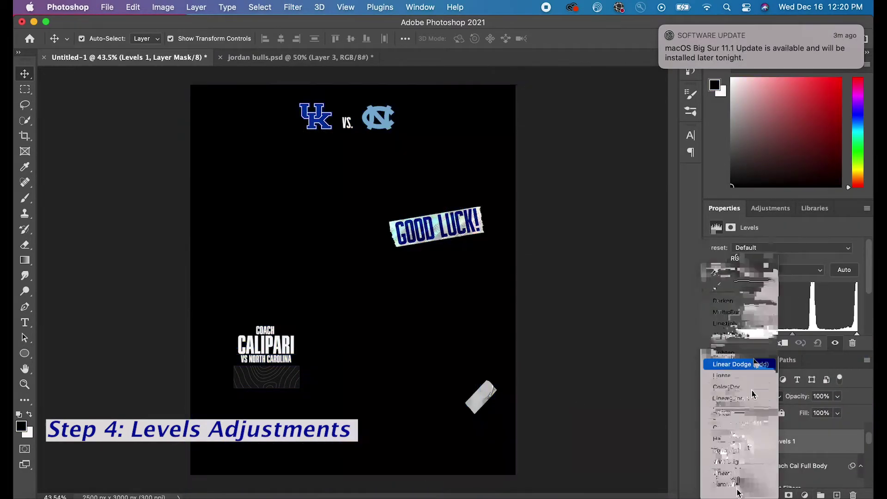
left_click(727, 341)
left_click(837, 395)
left_click_drag(839, 410, 806, 410)
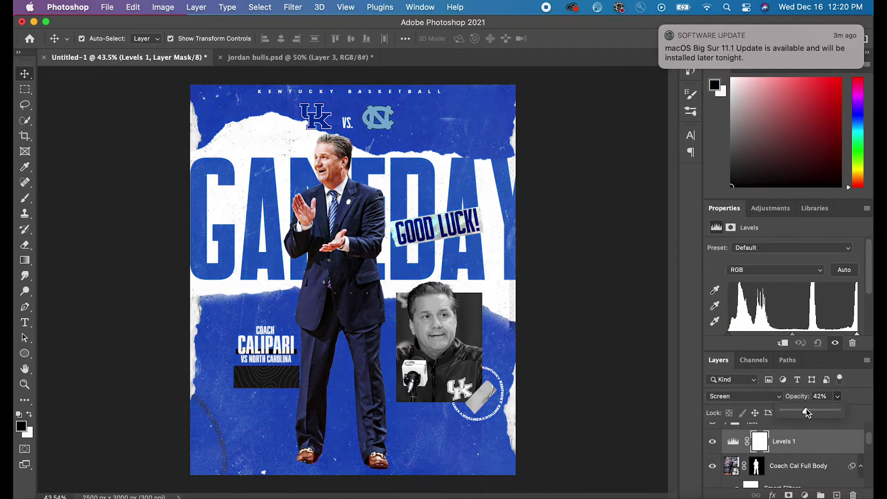
left_click(762, 440)
key("super+i")
Set up a soft 31 px brush with 0% hardness for painting on the Levels mask around the coach's face.
scroll(352, 203, "up", 10)
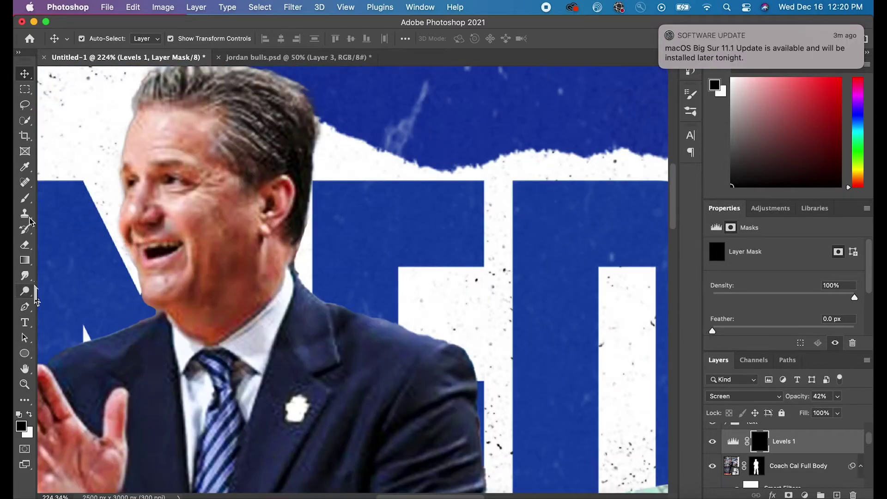
left_click(25, 198)
scroll(352, 279, "down", 3)
left_click(98, 38)
left_click(93, 71)
left_click_drag(155, 103, 57, 97)
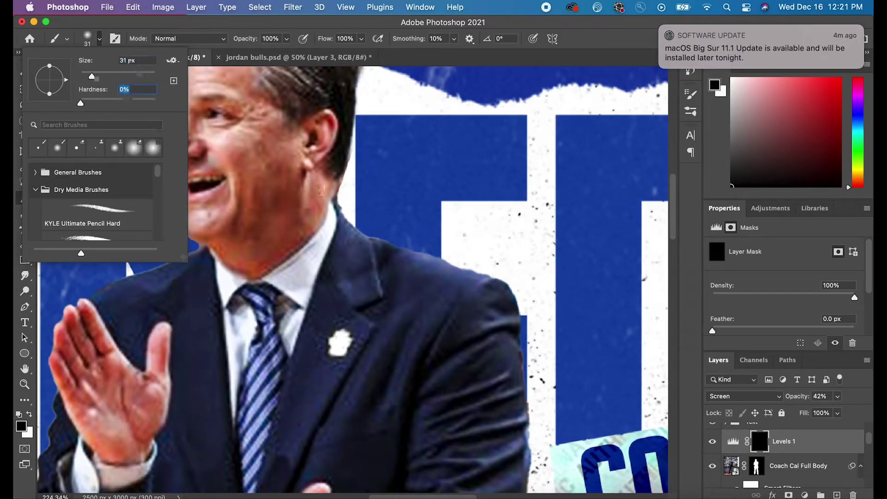
Paint white on the Levels 1 mask over the coach's neck and the highlighted side of his face.
key("Return")
key("x")
left_click_drag(315, 184, 319, 210)
scroll(296, 203, "up", 3)
mouse_move(197, 142)
left_mouse_down()
mouse_move(245, 123)
mouse_move(231, 145)
mouse_move(258, 151)
mouse_move(273, 193)
mouse_move(231, 211)
mouse_move(199, 200)
mouse_move(214, 275)
mouse_move(244, 262)
mouse_move(217, 247)
left_mouse_up()
Paint white on the Levels 1 mask along the fold highlights of the jacket sleeve beside the GOOD LUCK tape.
scroll(219, 249, "down", 10)
scroll(219, 249, "right", 4)
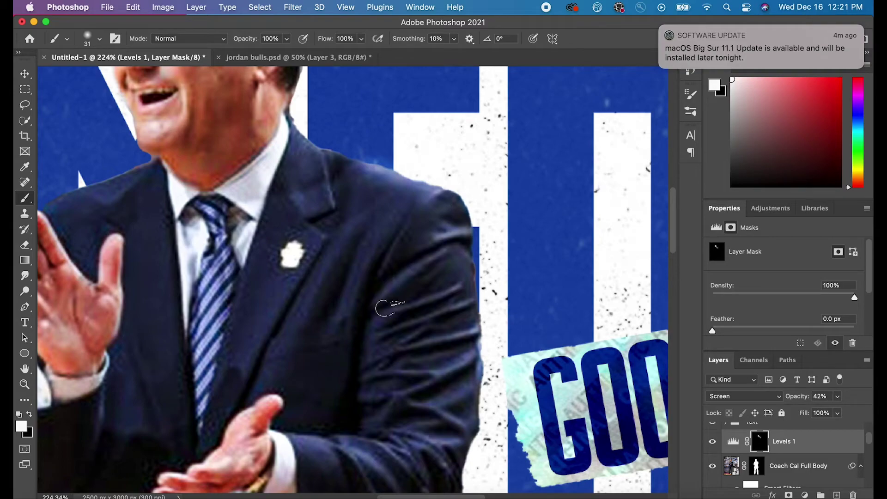
scroll(388, 309, "down", 4)
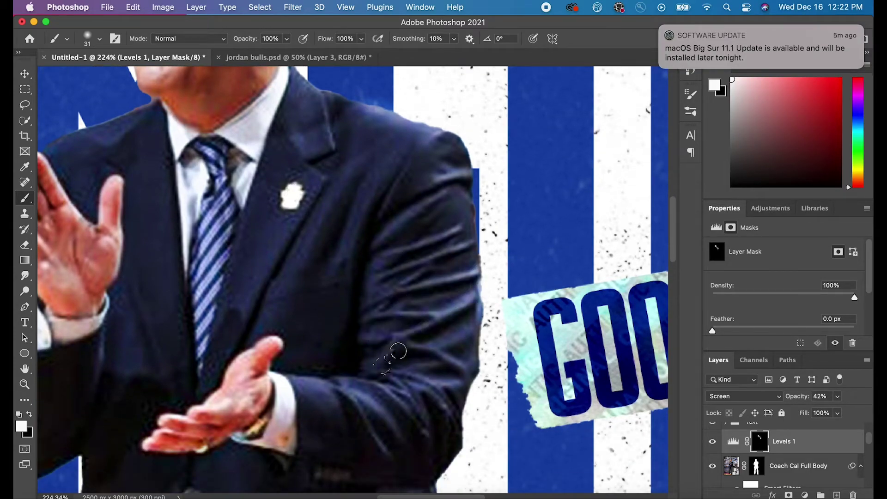
scroll(400, 370, "down", 1)
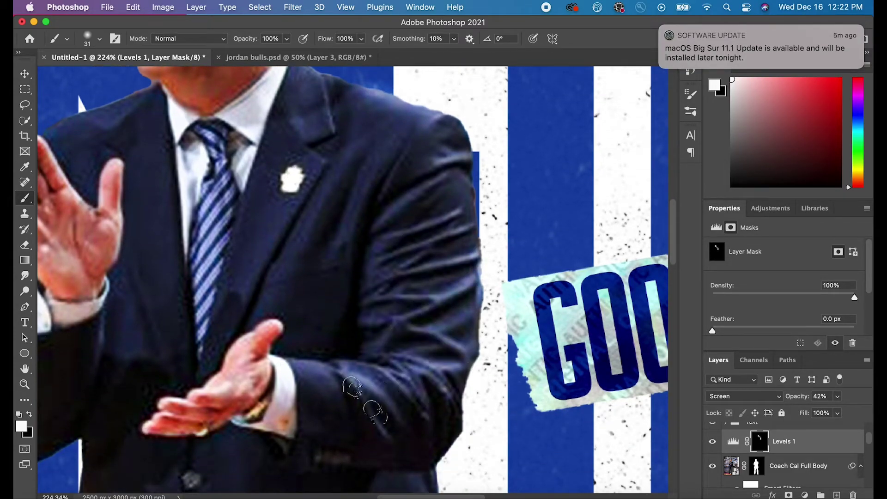
scroll(305, 369, "down", 2)
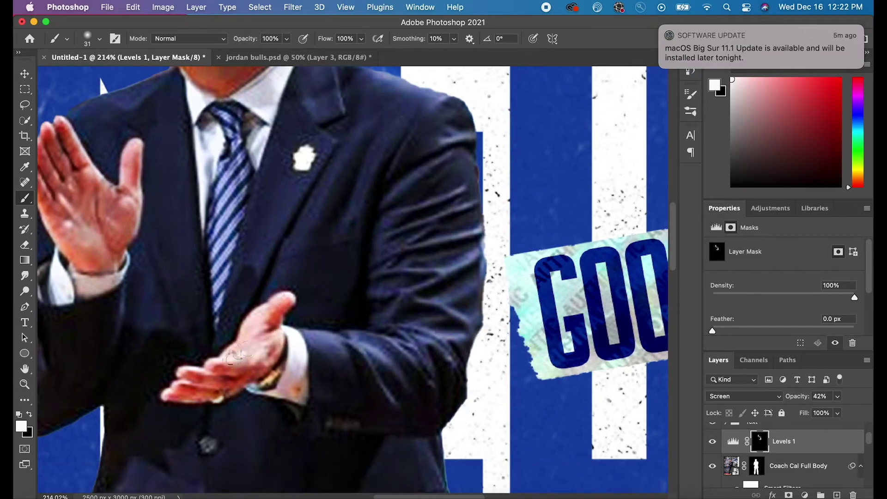
Brighten the shirt beside the tie and the raised arm's sleeve by painting white on the Levels 1 mask.
scroll(269, 301, "up", 4)
scroll(270, 301, "left", 5)
scroll(326, 277, "up", 4)
left_click_drag(327, 280, 313, 347)
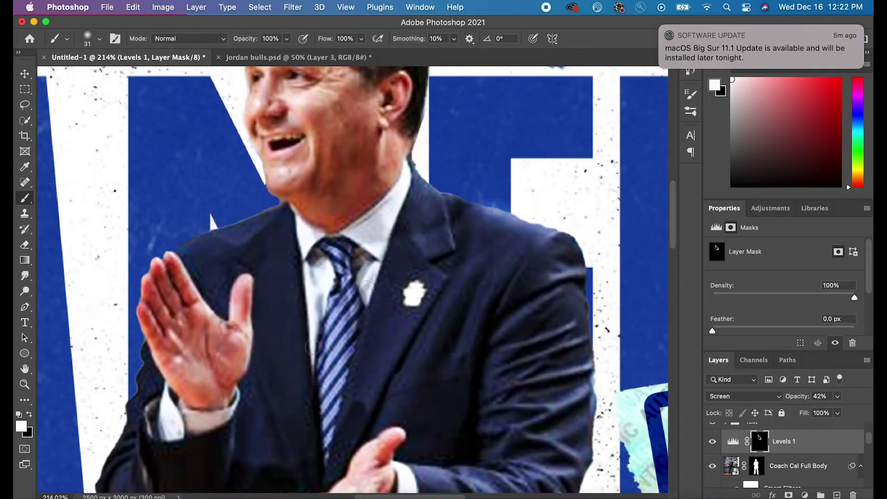
scroll(172, 327, "down", 5)
scroll(171, 327, "left", 2)
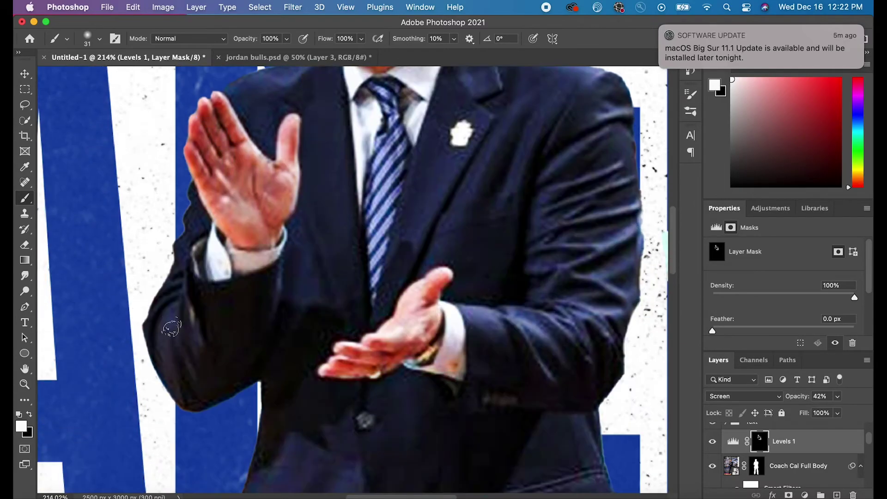
Paint white on the Levels 1 mask over the lower jacket front and along the folds just below its hem.
scroll(181, 246, "down", 7)
scroll(270, 237, "right", 1)
scroll(225, 292, "down", 10)
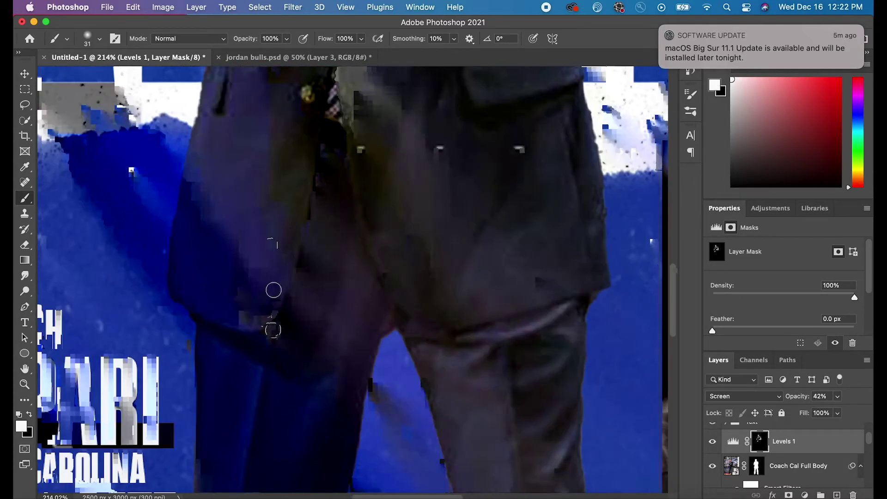
scroll(244, 396, "up", 3)
scroll(245, 395, "up", 2)
scroll(244, 395, "right", 3)
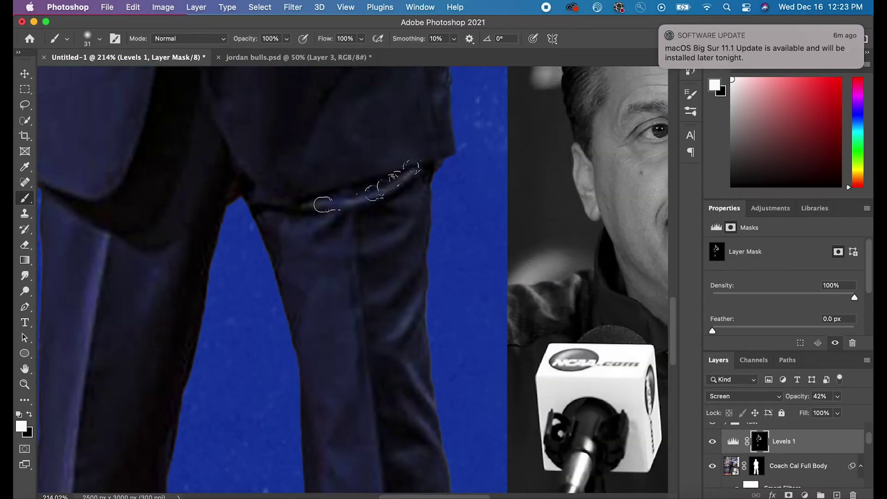
Paint white on the Levels 1 mask along the creases and outer edges of both trouser legs down to the shoes.
scroll(359, 324, "down", 9)
scroll(359, 324, "right", 2)
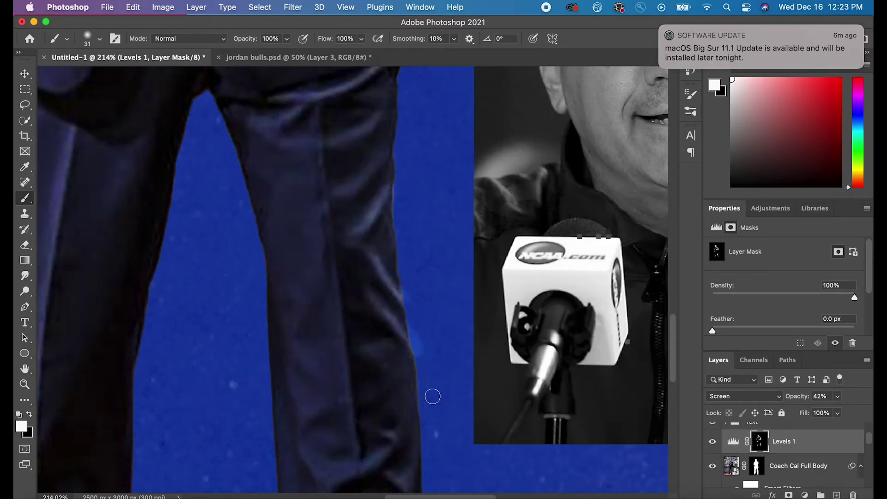
scroll(356, 240, "down", 2)
scroll(356, 241, "right", 1)
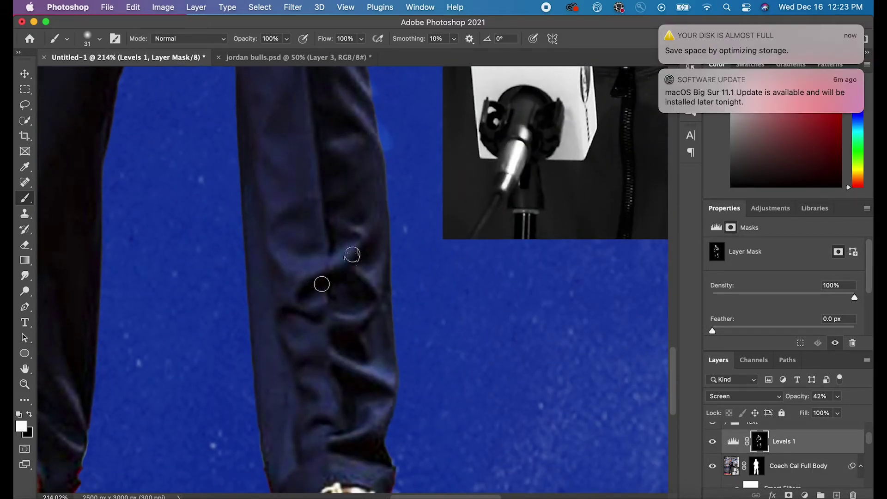
scroll(429, 402, "down", 5)
scroll(430, 402, "left", 6)
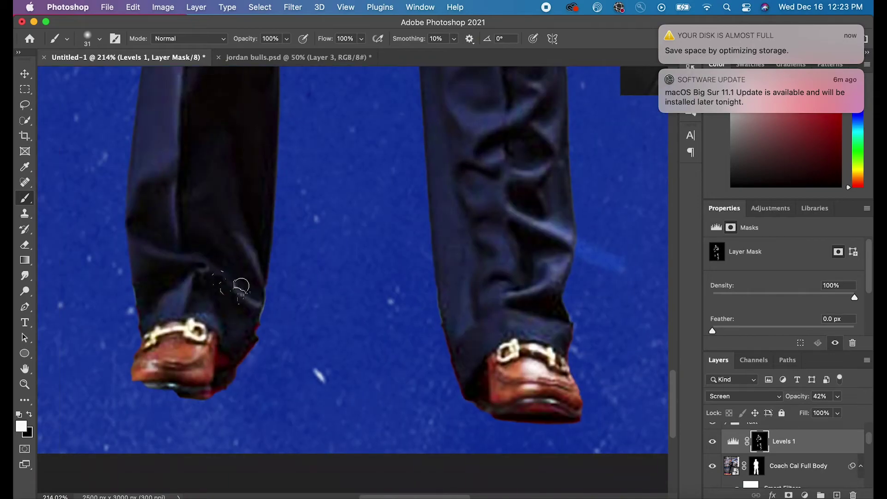
scroll(207, 272, "up", 8)
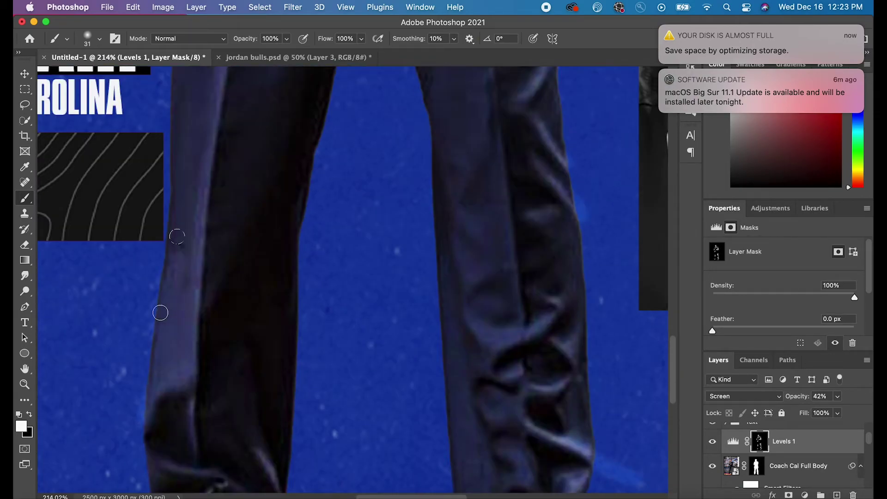
scroll(160, 312, "down", 5)
scroll(348, 278, "up", 4)
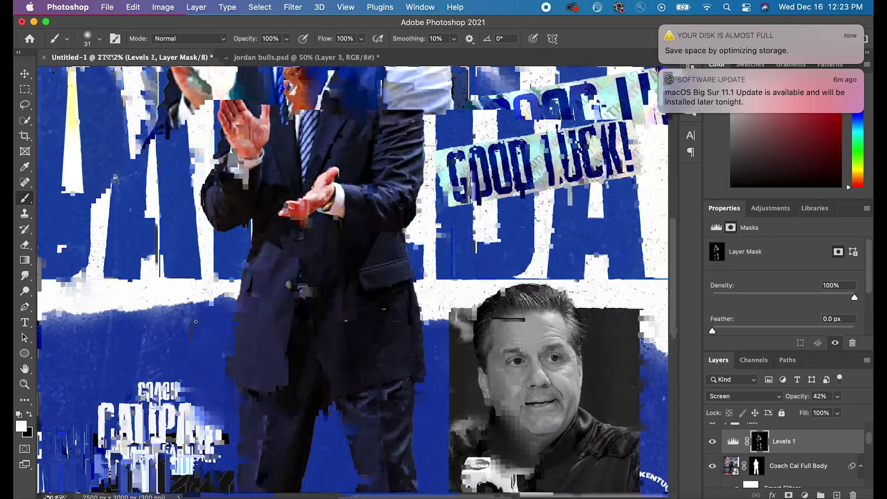
Set the brush opacity to 88%, brighten the lower jacket front on the mask, and toggle the Levels 1 layer's visibility.
left_click_drag(287, 38, 283, 52)
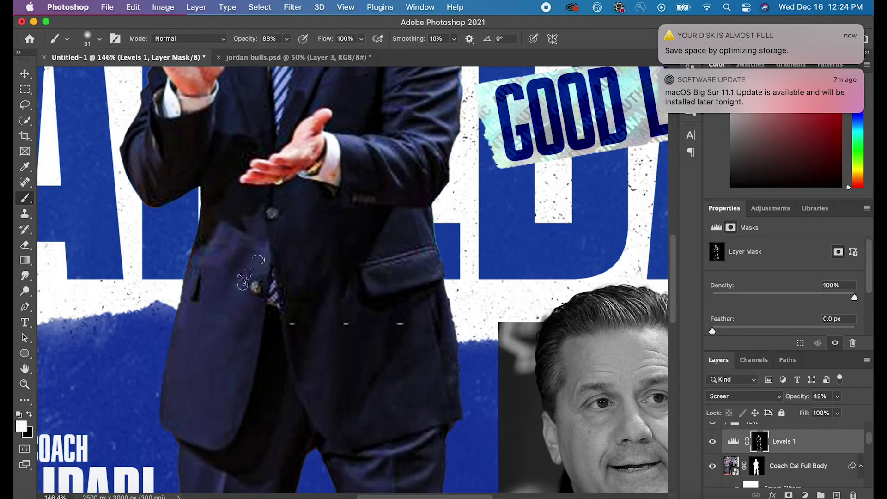
scroll(200, 287, "down", 4)
left_click(712, 441)
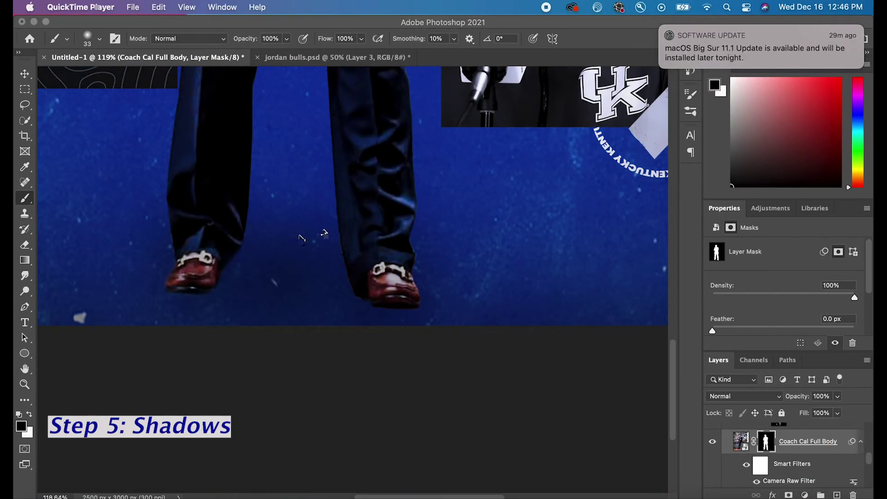
Add a new layer beneath the coach cutout and paint black shadow under the shoes.
scroll(243, 353, "up", 4)
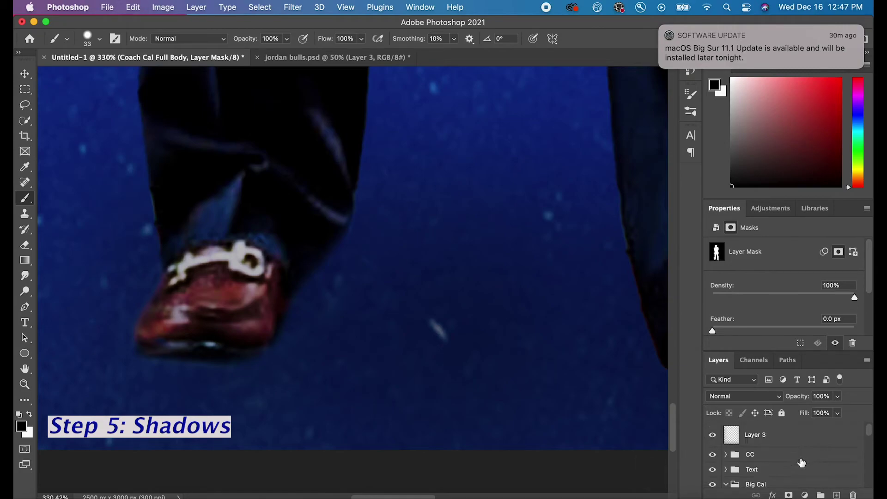
scroll(802, 462, "down", 8)
left_click(802, 455)
left_click(836, 494)
scroll(271, 354, "right", 8)
mouse_move(164, 353)
left_mouse_down()
mouse_move(271, 344)
mouse_move(343, 369)
left_mouse_up()
Set the brush opacity to 28% and rasterize the Coach Cal Full Body smart object so it can be painted.
scroll(788, 455, "up", 3)
left_click(788, 434)
left_click(286, 38)
left_click_drag(303, 56, 248, 57)
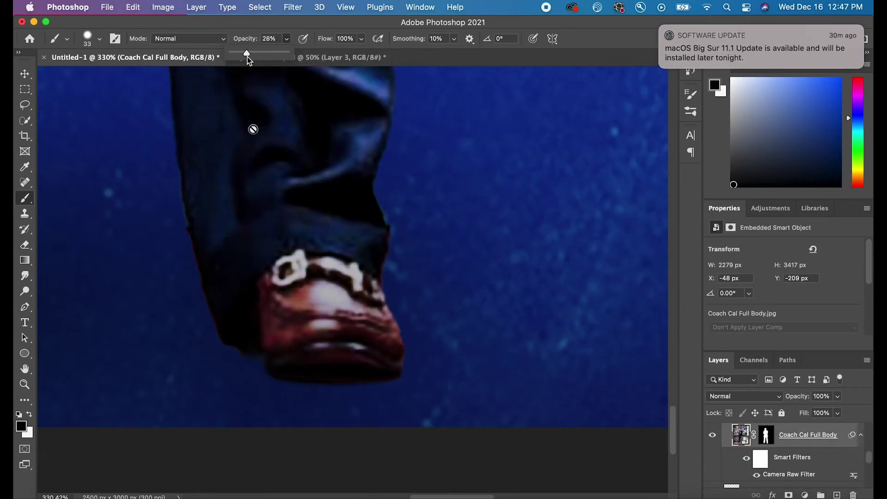
left_click(302, 383)
left_click(475, 230)
Darken the lower edges of the shoes on the coach layer with translucent black brush strokes.
scroll(194, 289, "left", 5)
scroll(195, 288, "down", 1)
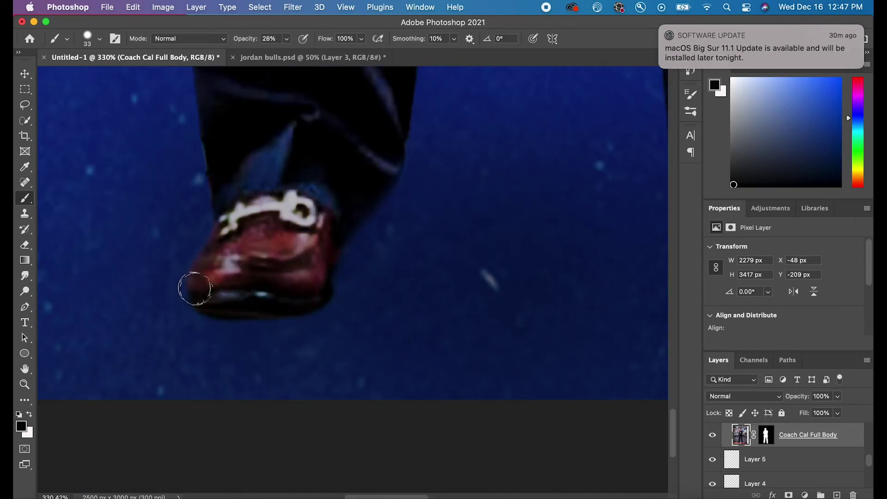
left_click_drag(200, 291, 226, 297)
scroll(475, 348, "down", 5)
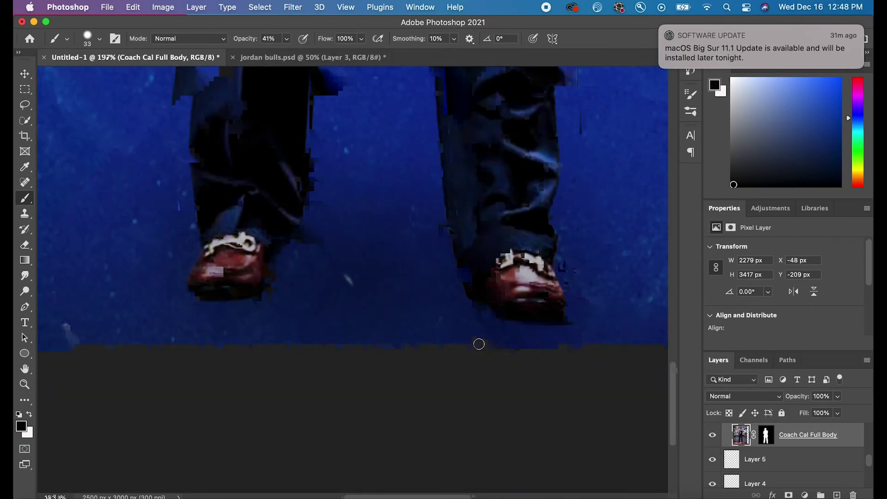
Add a layer below the coach and stamp a black dot between the shoes with a 268 px brush at 100% opacity.
scroll(479, 345, "up", 2)
left_click(785, 459)
left_click(837, 494)
left_click(99, 38)
left_click_drag(97, 75, 139, 76)
key("Return")
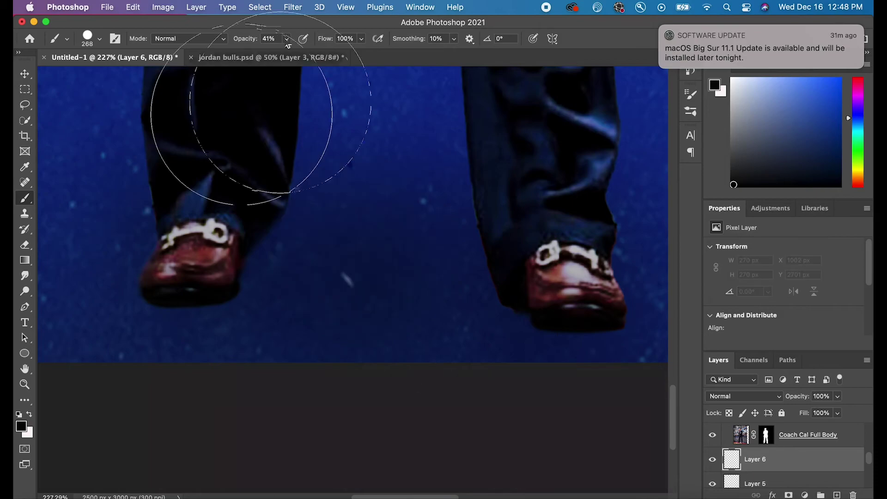
left_click(286, 39)
left_click_drag(285, 57, 323, 57)
left_click(356, 254)
Transform the black dot into a flat ellipse of about 410 by 71 px beside the shoe.
key("super+t")
right_click(366, 235)
left_click(394, 314)
left_click_drag(447, 162, 480, 236)
key("super+z")
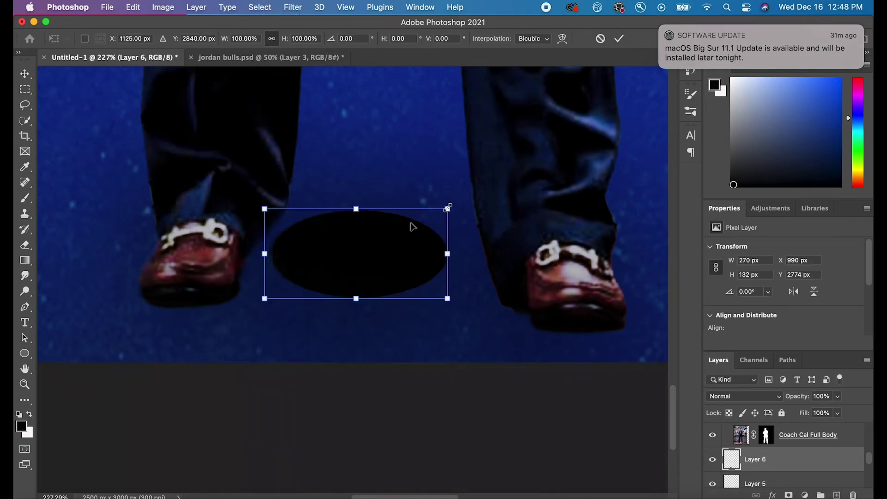
left_click_drag(264, 207, 86, 257)
left_click(25, 74)
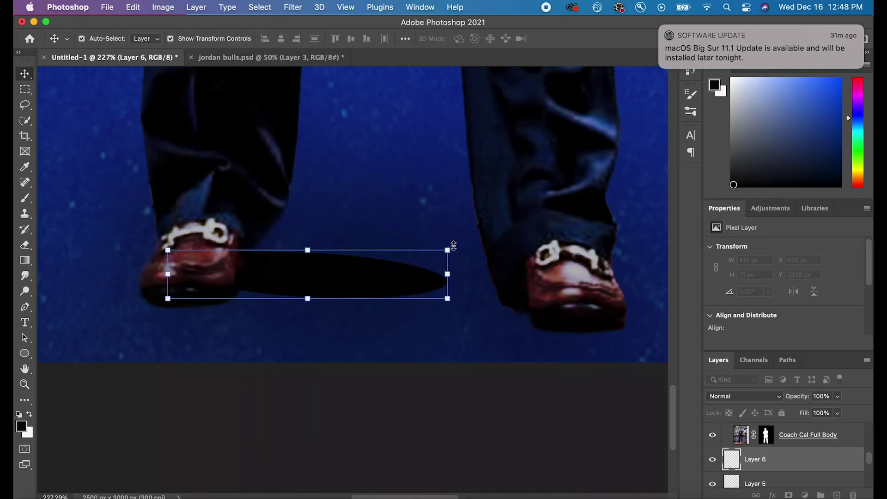
Stretch and reposition the black ellipse to about 658 by 111 px so it spans beneath both shoes.
left_click_drag(453, 245, 452, 237)
left_click_drag(341, 278, 417, 291)
left_click_drag(525, 255, 609, 237)
left_click_drag(421, 294, 365, 294)
left_click_drag(569, 271, 569, 276)
left_click_drag(555, 243, 642, 226)
left_click_drag(436, 275, 389, 298)
Commit the transform and soften the black ellipse with a Gaussian Blur to form a ground shadow.
scroll(398, 294, "down", 2)
scroll(396, 289, "up", 4)
left_click(290, 7)
key("Return")
left_click(292, 7)
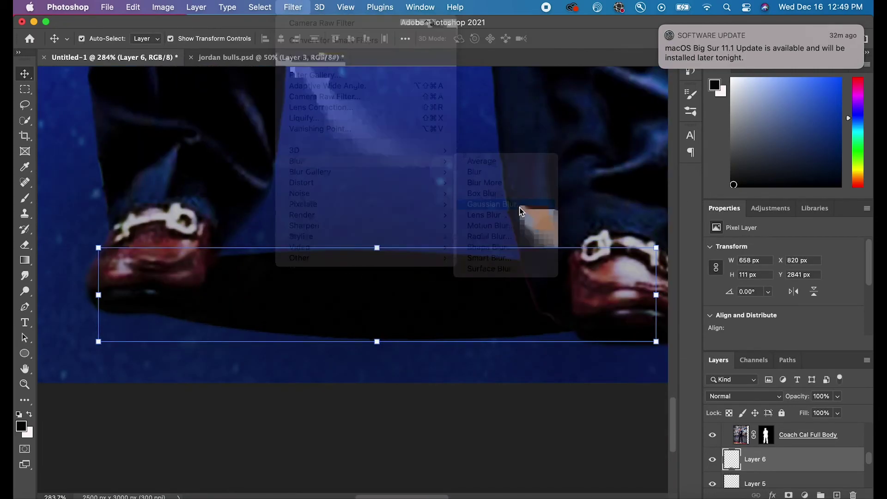
left_click(520, 210)
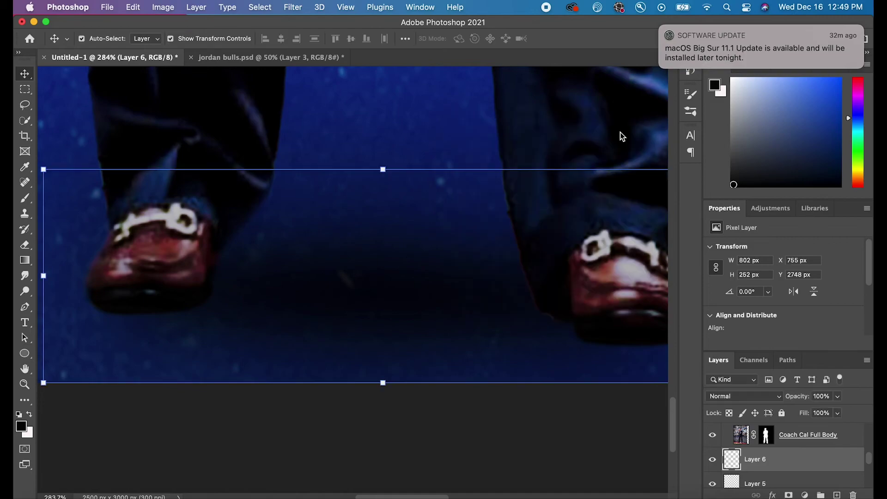
Scale the blurred ground shadow to 114.90% and set its layer opacity to 65%.
scroll(620, 135, "down", 2)
left_click_drag(125, 199, 83, 178)
scroll(455, 244, "down", 3)
scroll(451, 222, "up", 2)
left_click(837, 396)
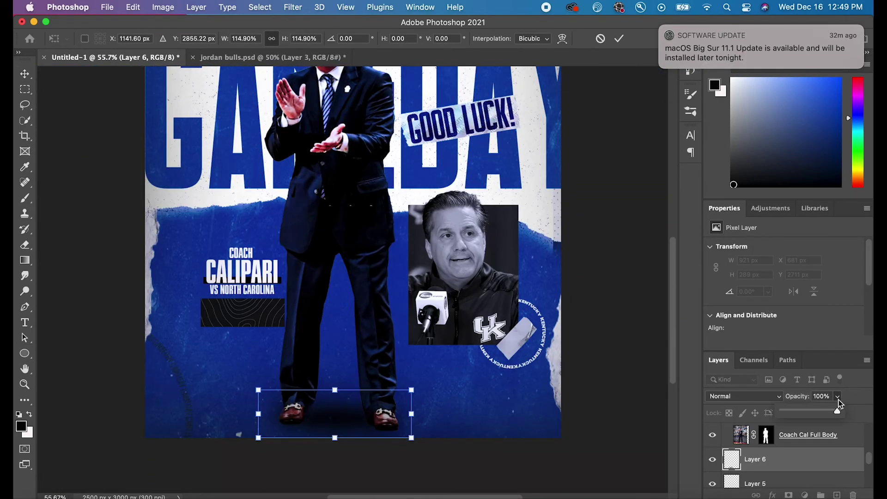
scroll(532, 396, "up", 10)
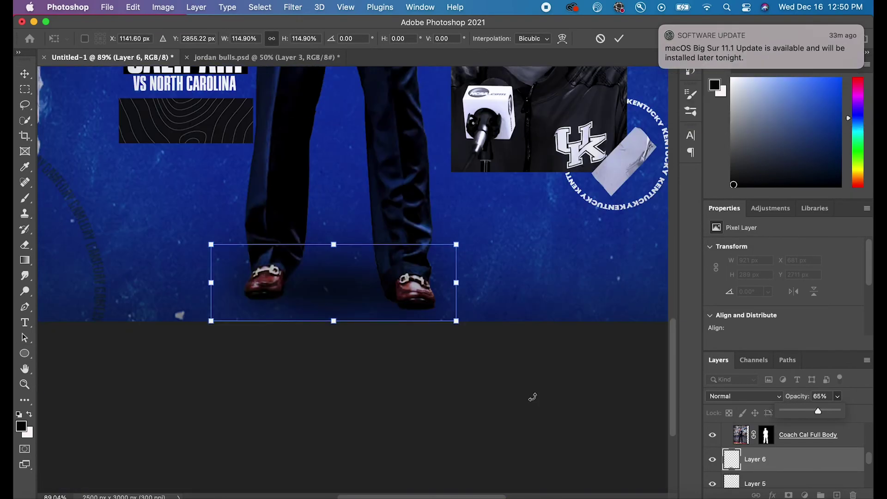
Add another layer below the coach and stamp a black 159 px dot under the shoe nearer the topographic box.
left_click(836, 494)
left_click(25, 198)
left_click(100, 38)
left_click_drag(105, 73, 97, 73)
left_click(165, 296)
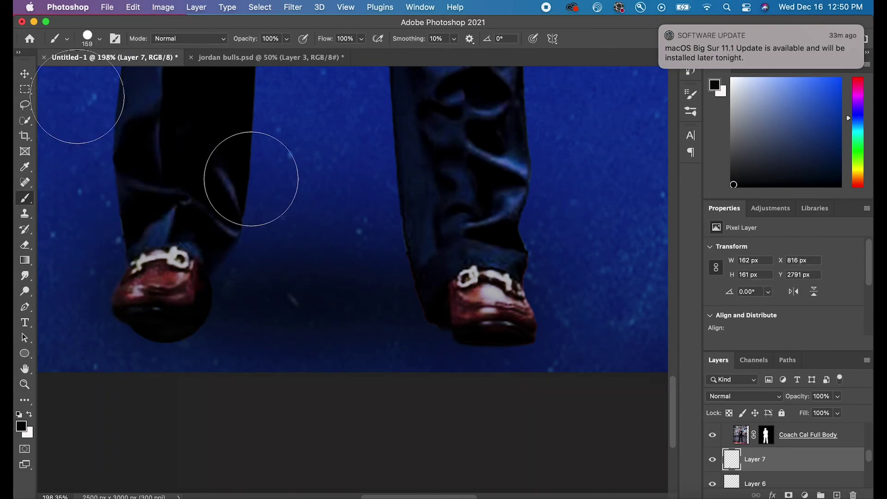
Skew and flatten the new black dot beneath the shoe and commit the transform.
key("super+t")
right_click(178, 286)
left_click(201, 295)
left_click_drag(214, 249, 216, 249)
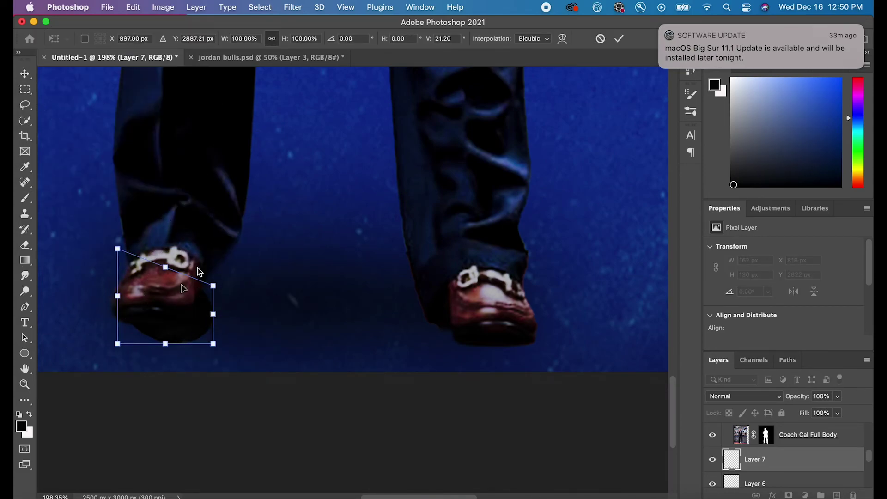
left_click_drag(175, 327, 172, 327)
key("Return")
Rotate the black shape about -37.45° and fit it under the shoe's sole at about 155 by 77 px.
left_click_drag(223, 259, 187, 237)
left_click_drag(185, 303, 187, 302)
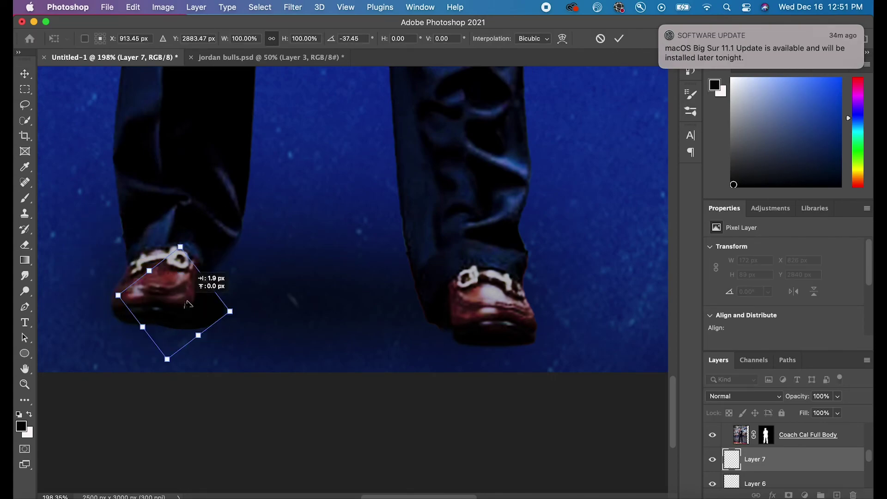
left_click(618, 40)
key("super+t")
left_click_drag(225, 279, 215, 283)
Apply a Gaussian Blur to the small black shadow under the shoe.
left_click(293, 7)
left_click(489, 206)
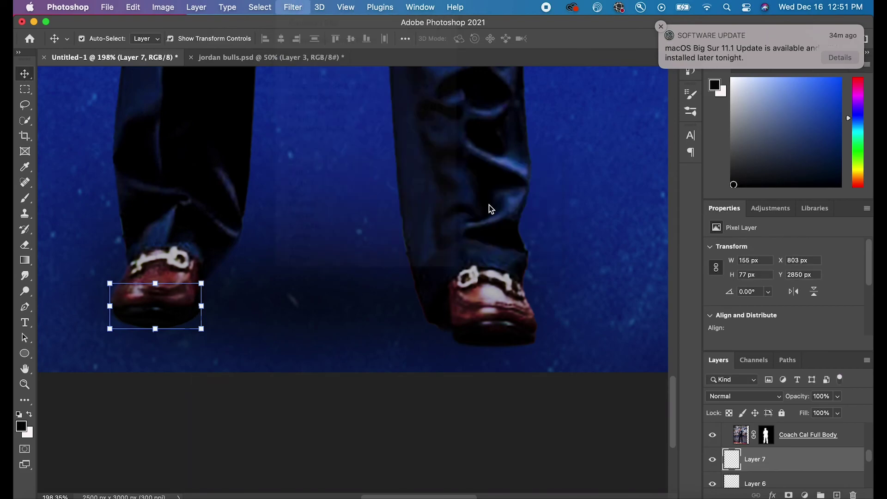
key("Return")
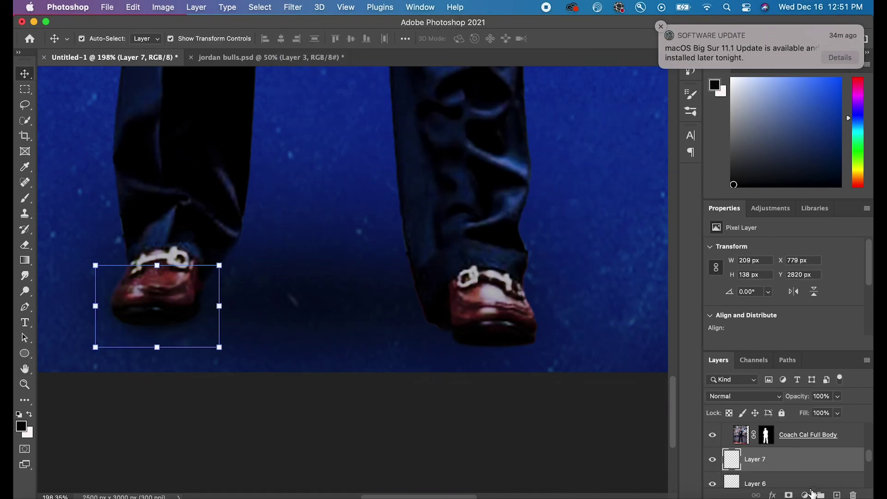